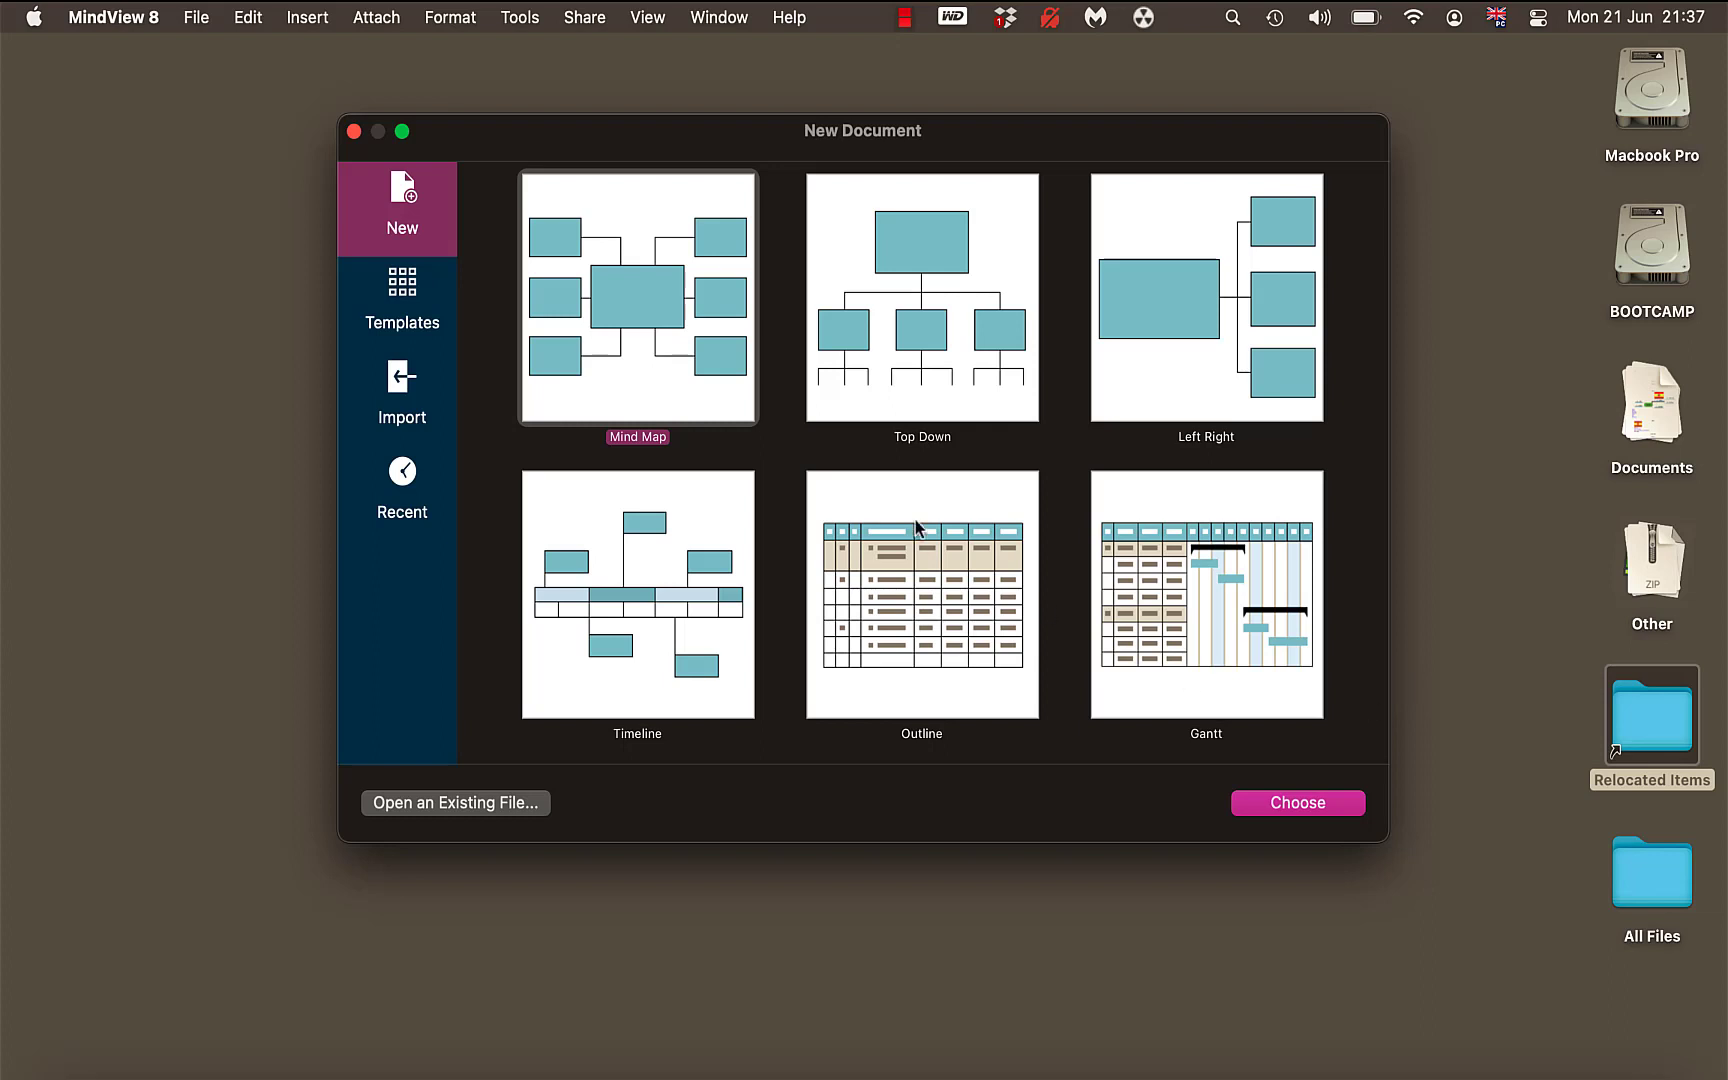
Create a new document using the Mind Map layout
left_click(708, 388)
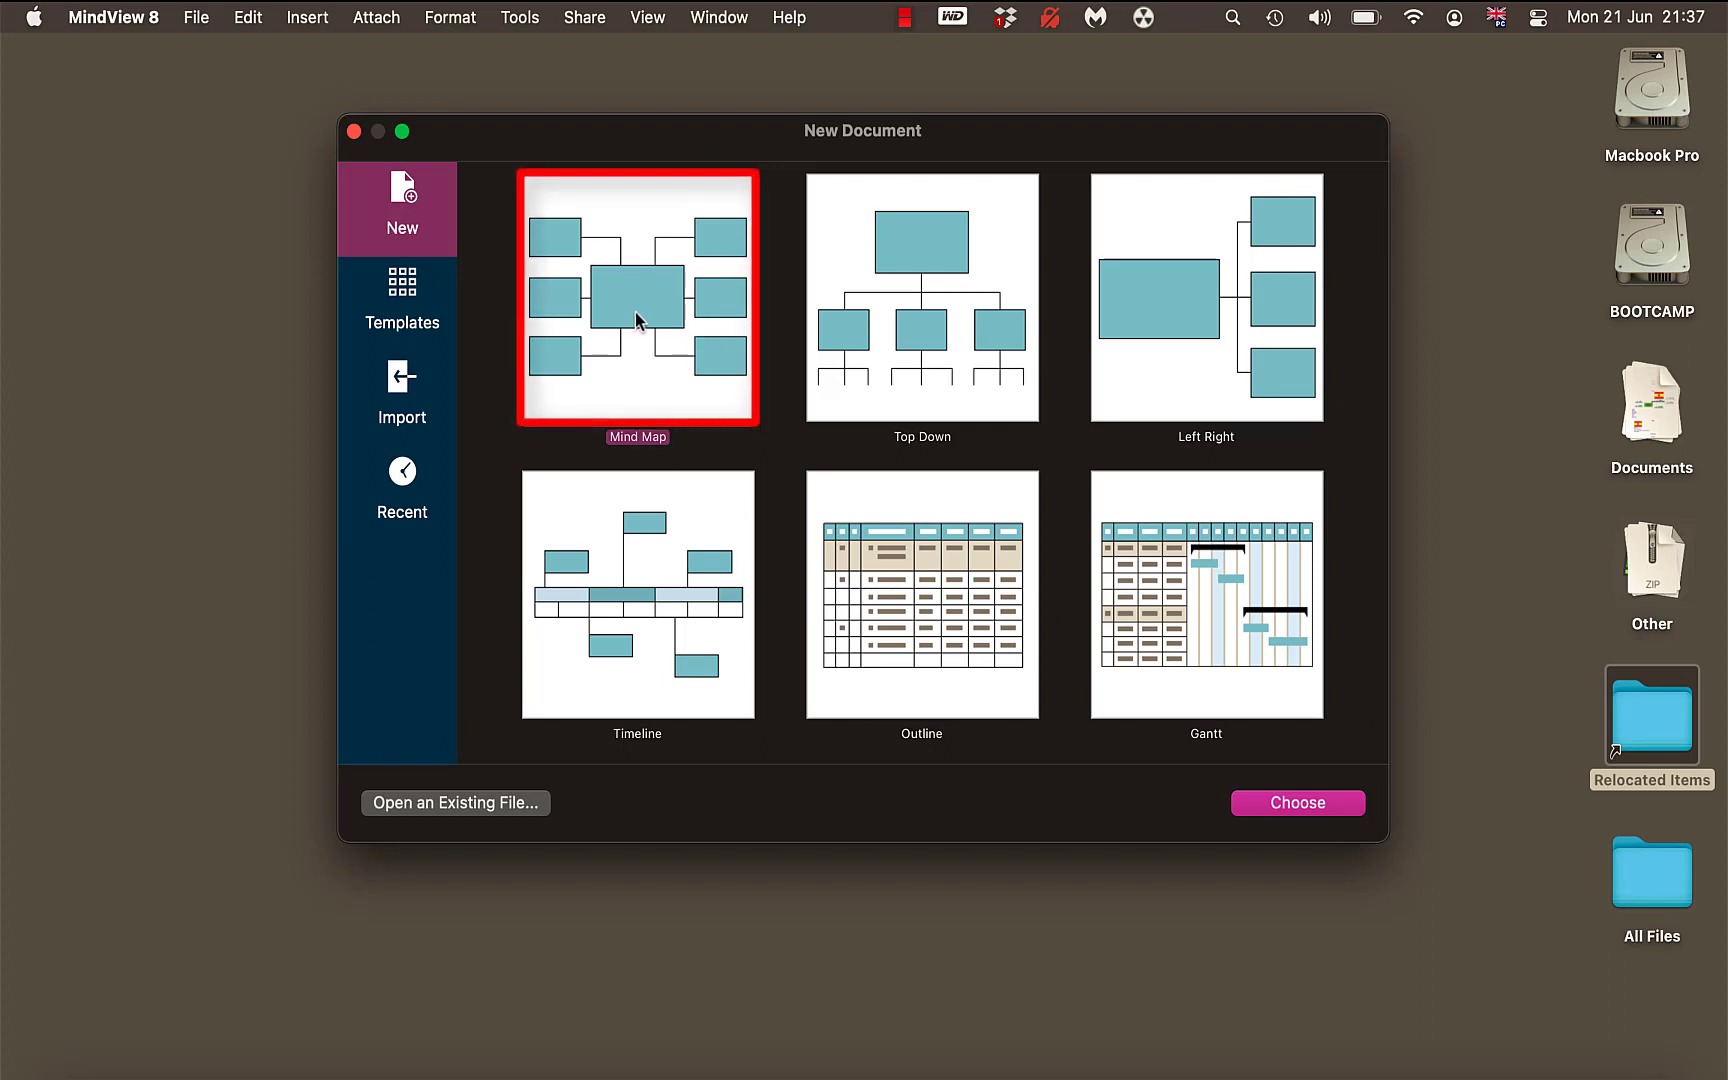
left_click(1288, 804)
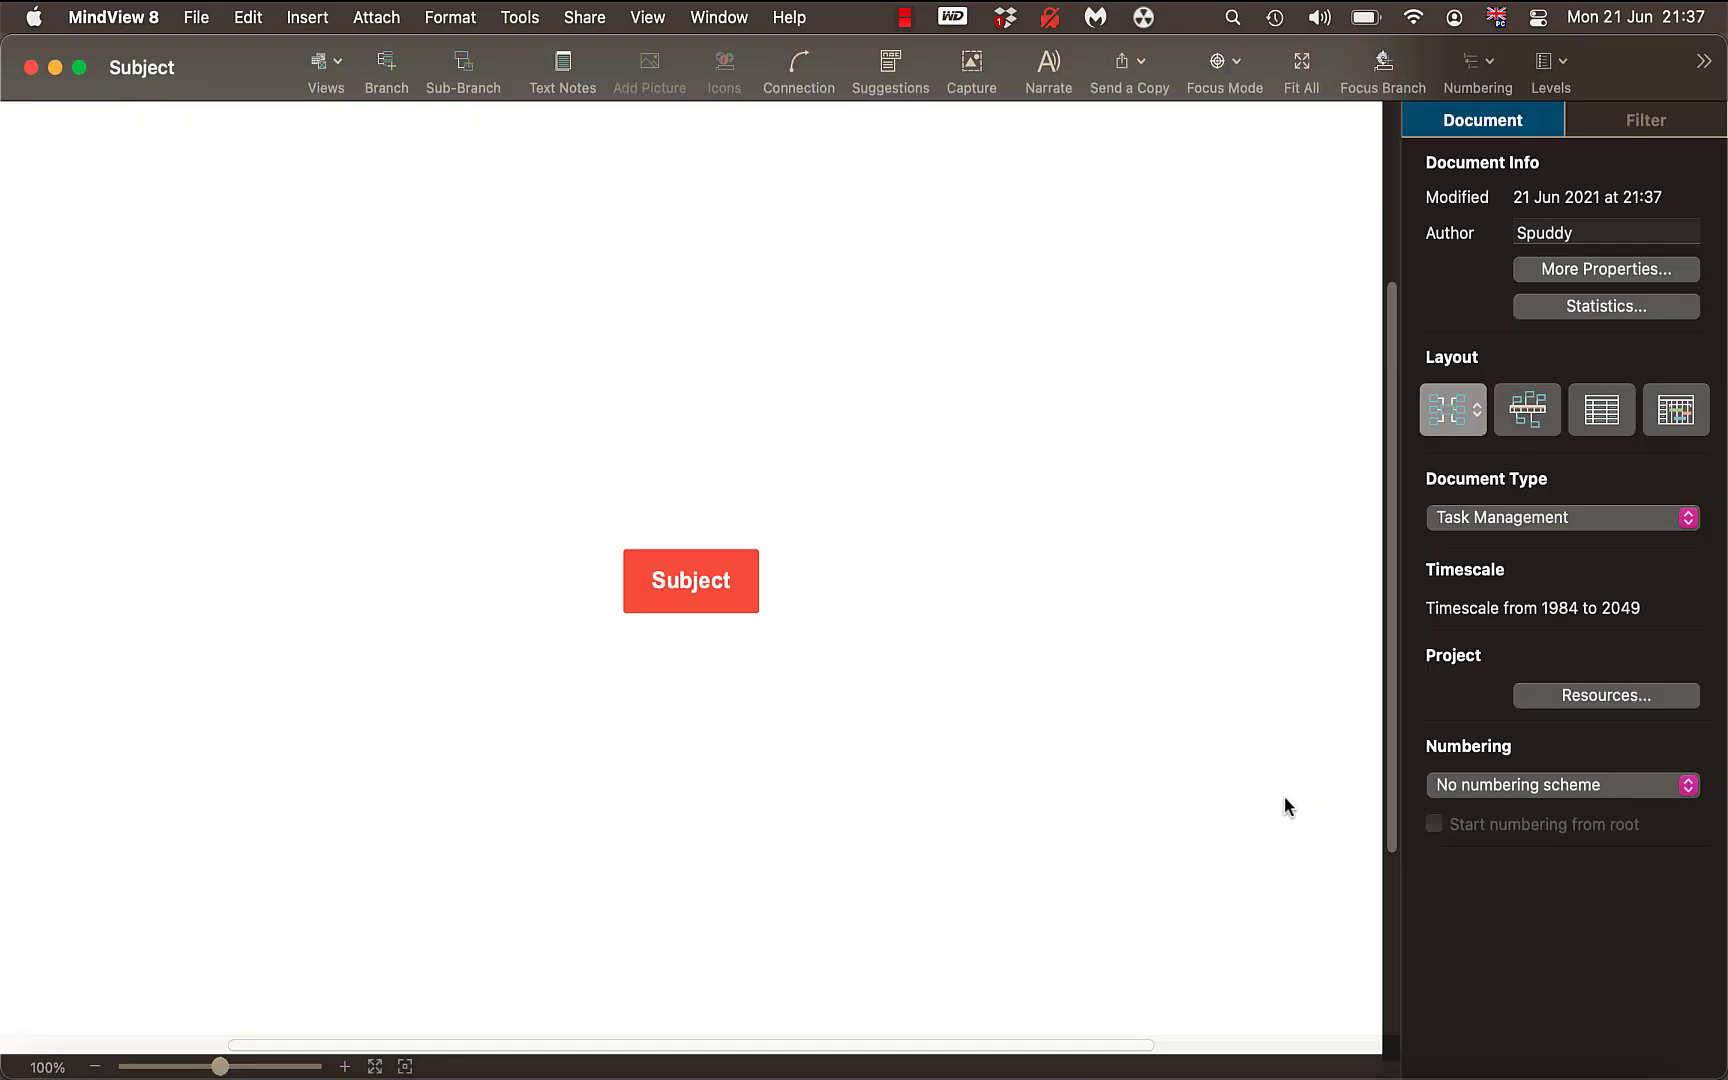
Retitle the Subject central topic as 'World' and reselect it
left_click(688, 585)
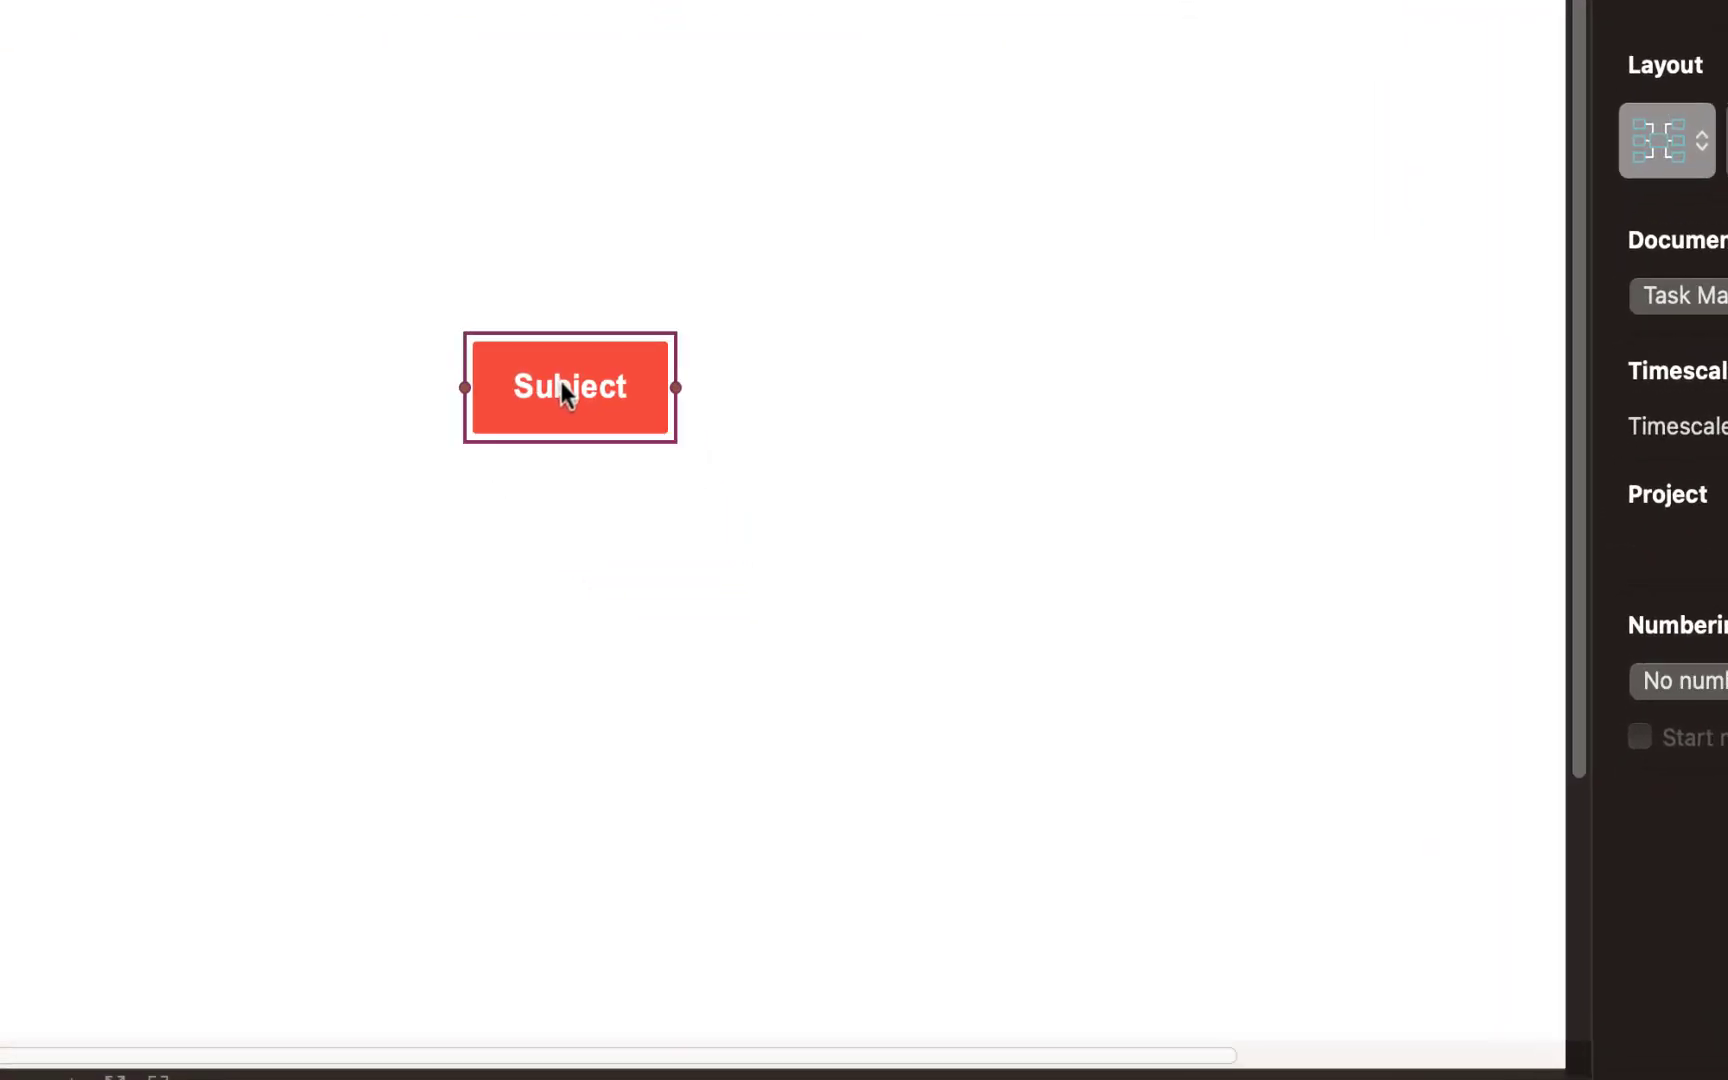
type("World")
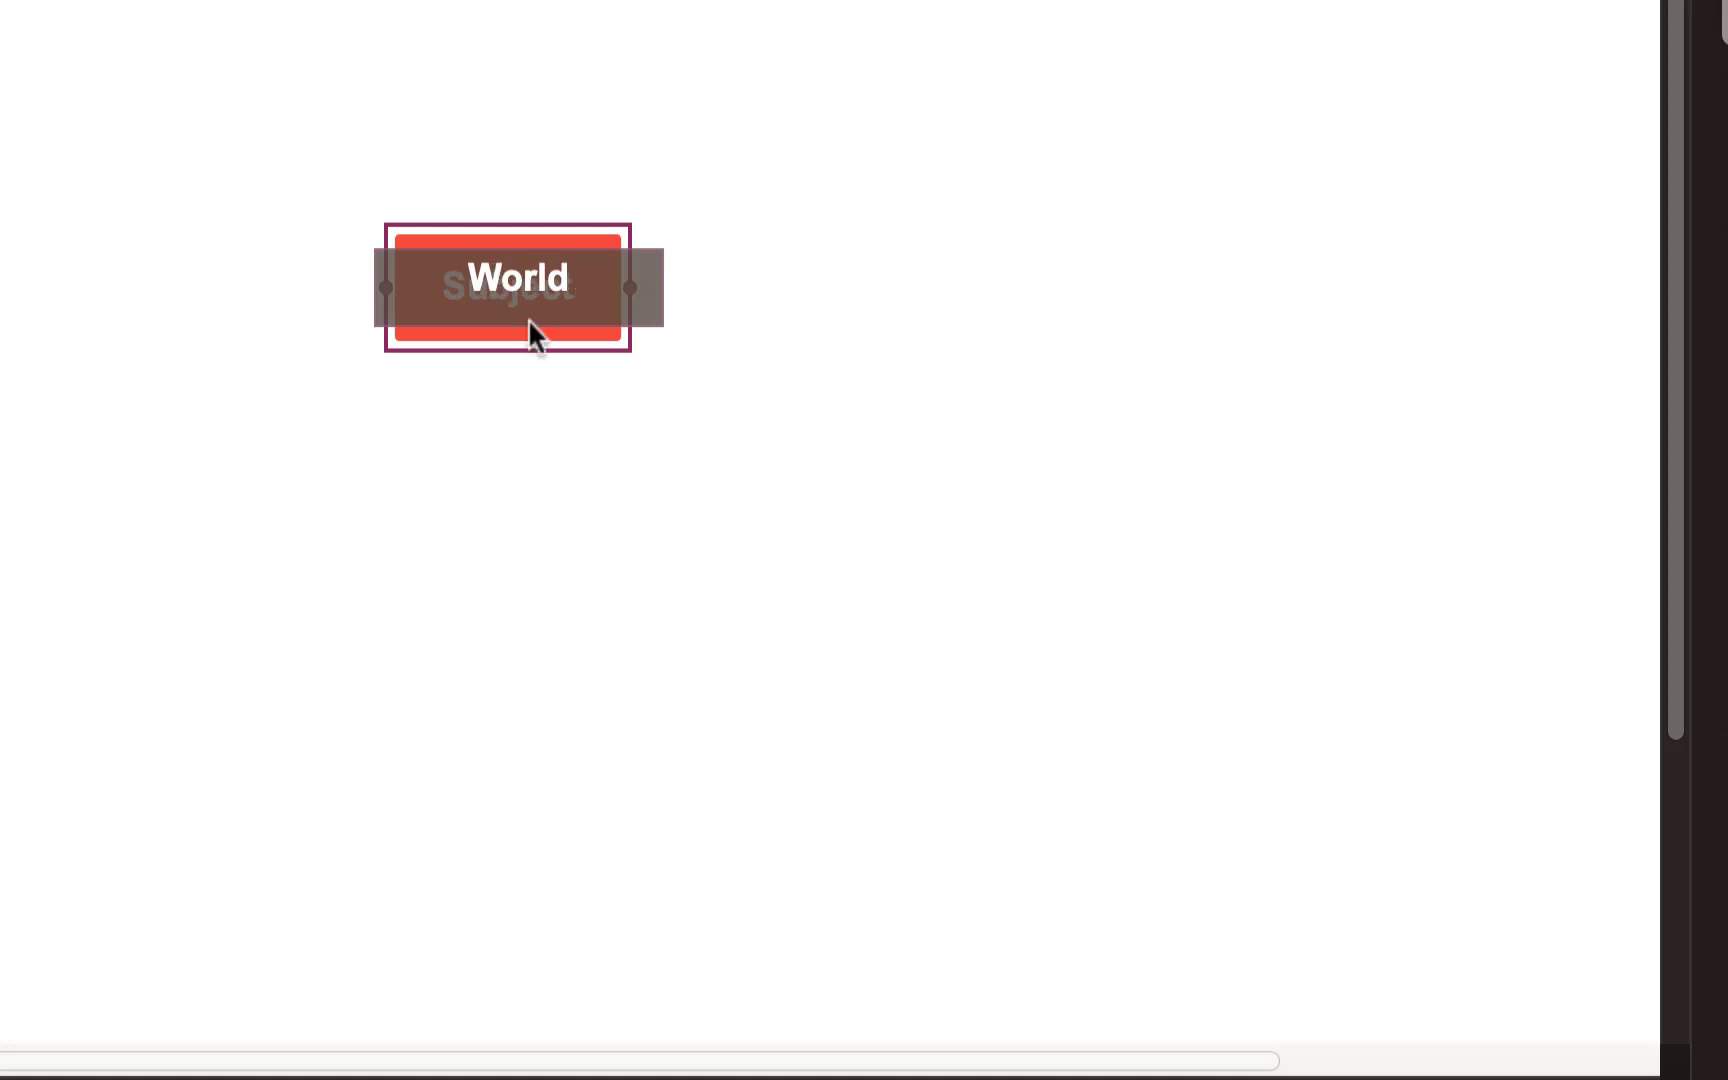
key("Return")
left_click(586, 420)
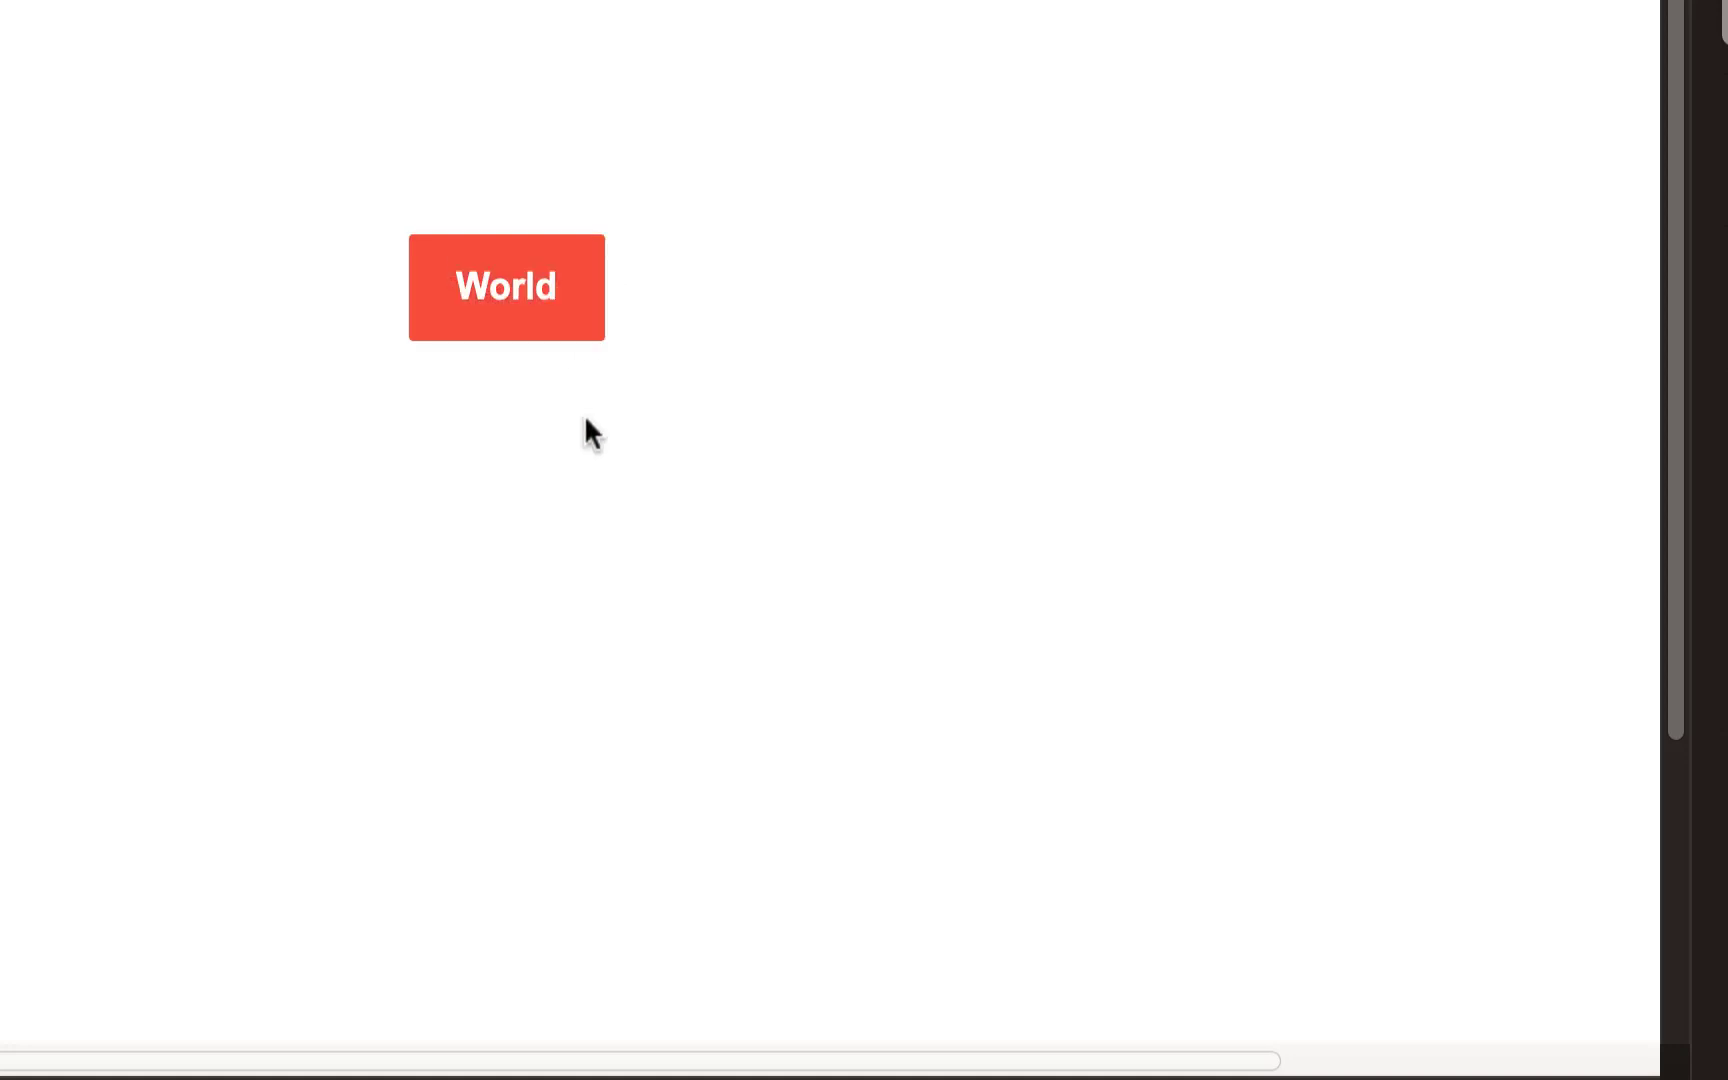
left_click(538, 292)
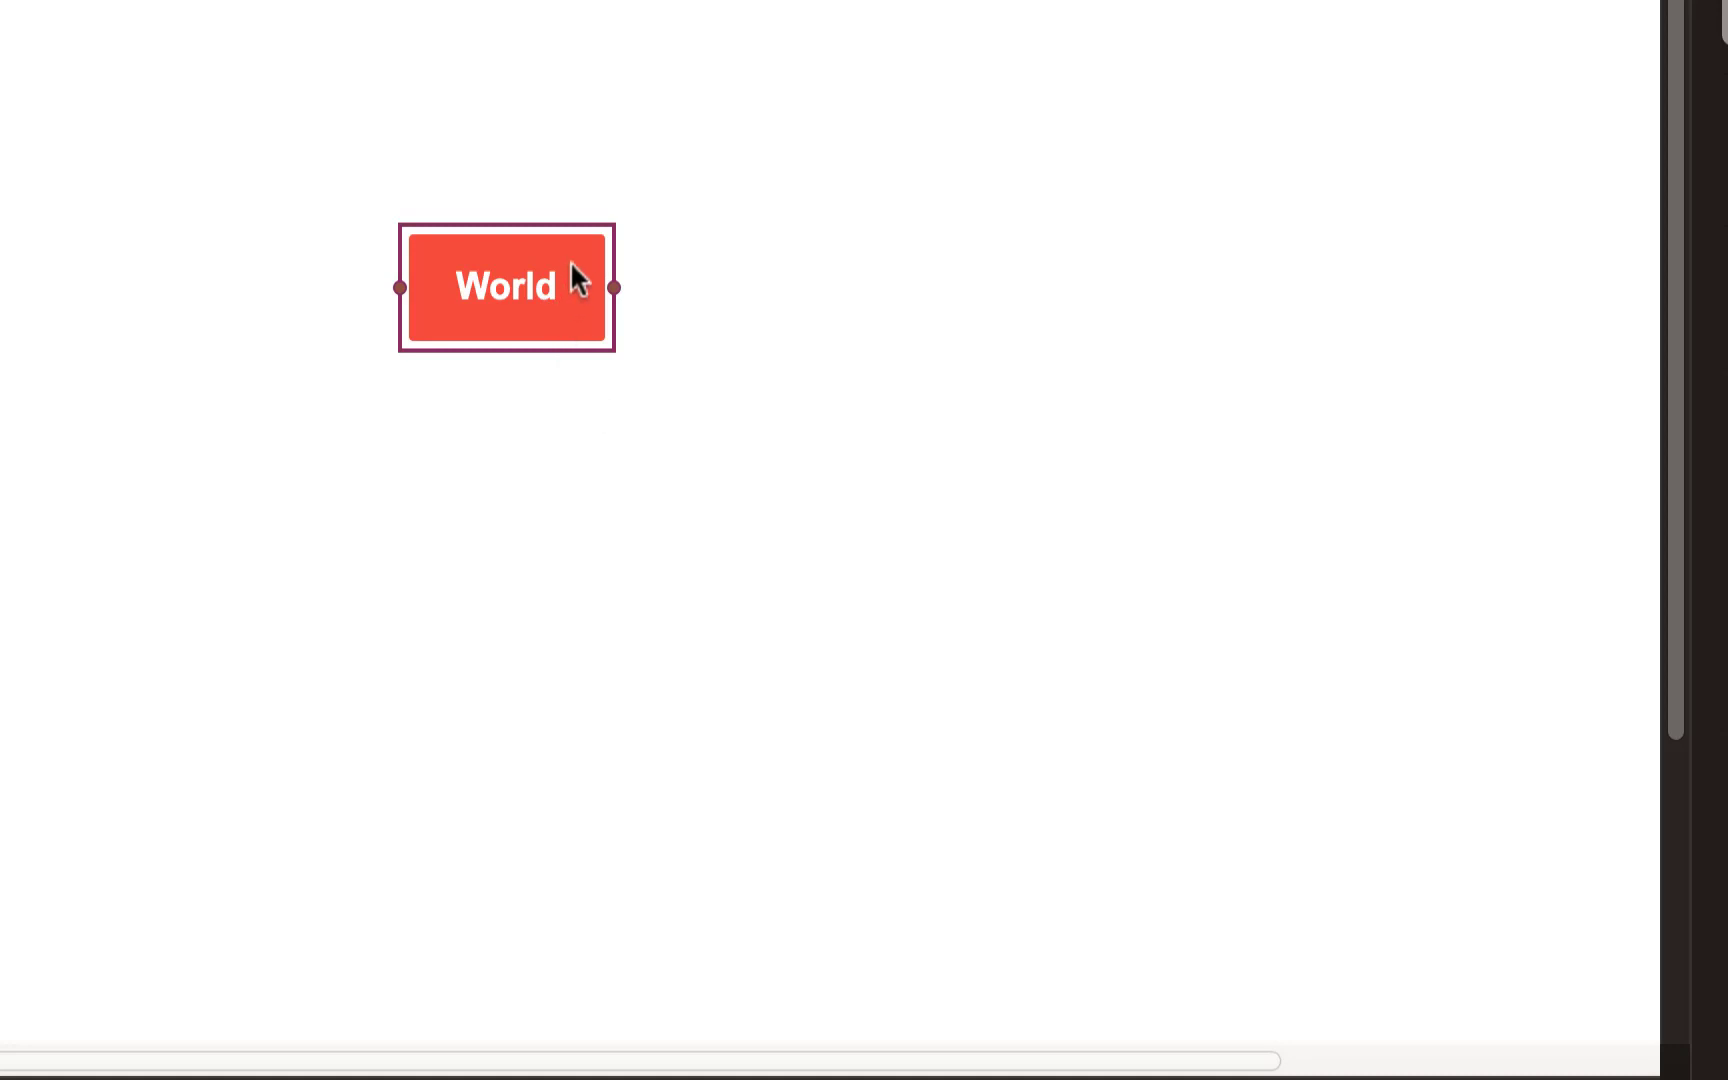
Add branches 'Introduction', 'Main Body' and 'Conclusion' to the World topic
key("Tab")
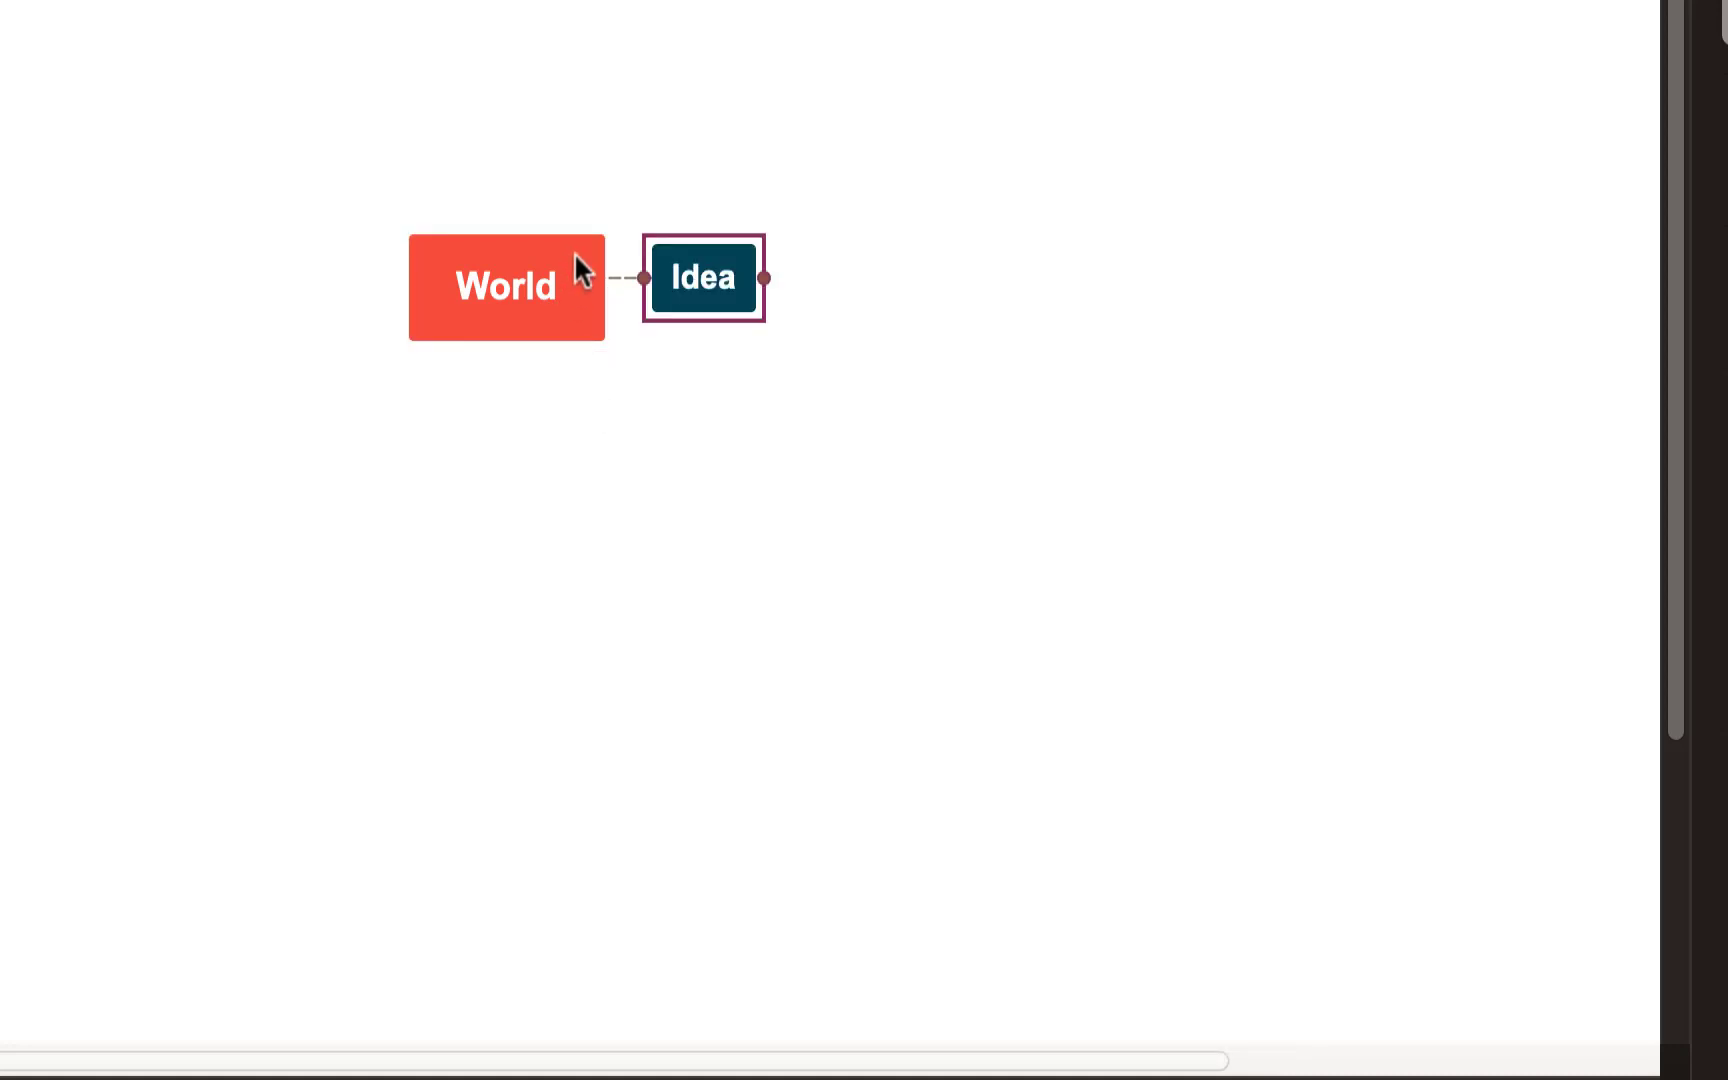
double_click(720, 276)
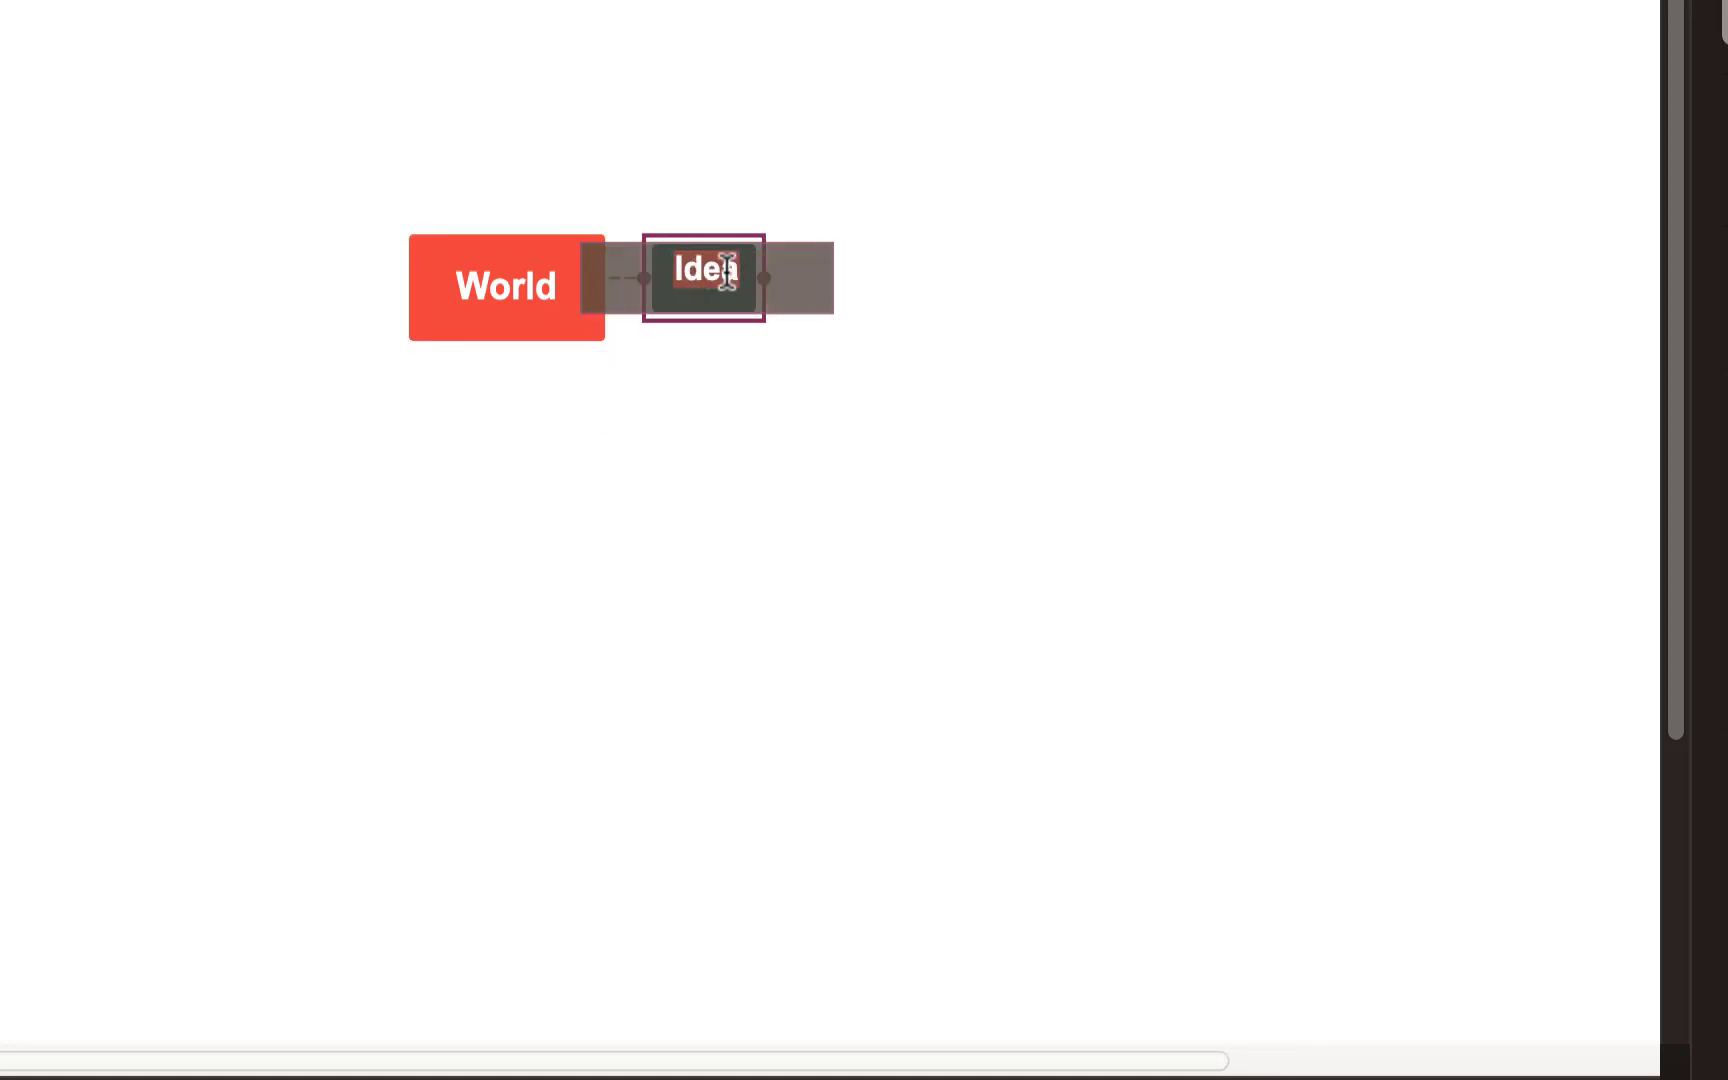
type("Introduction")
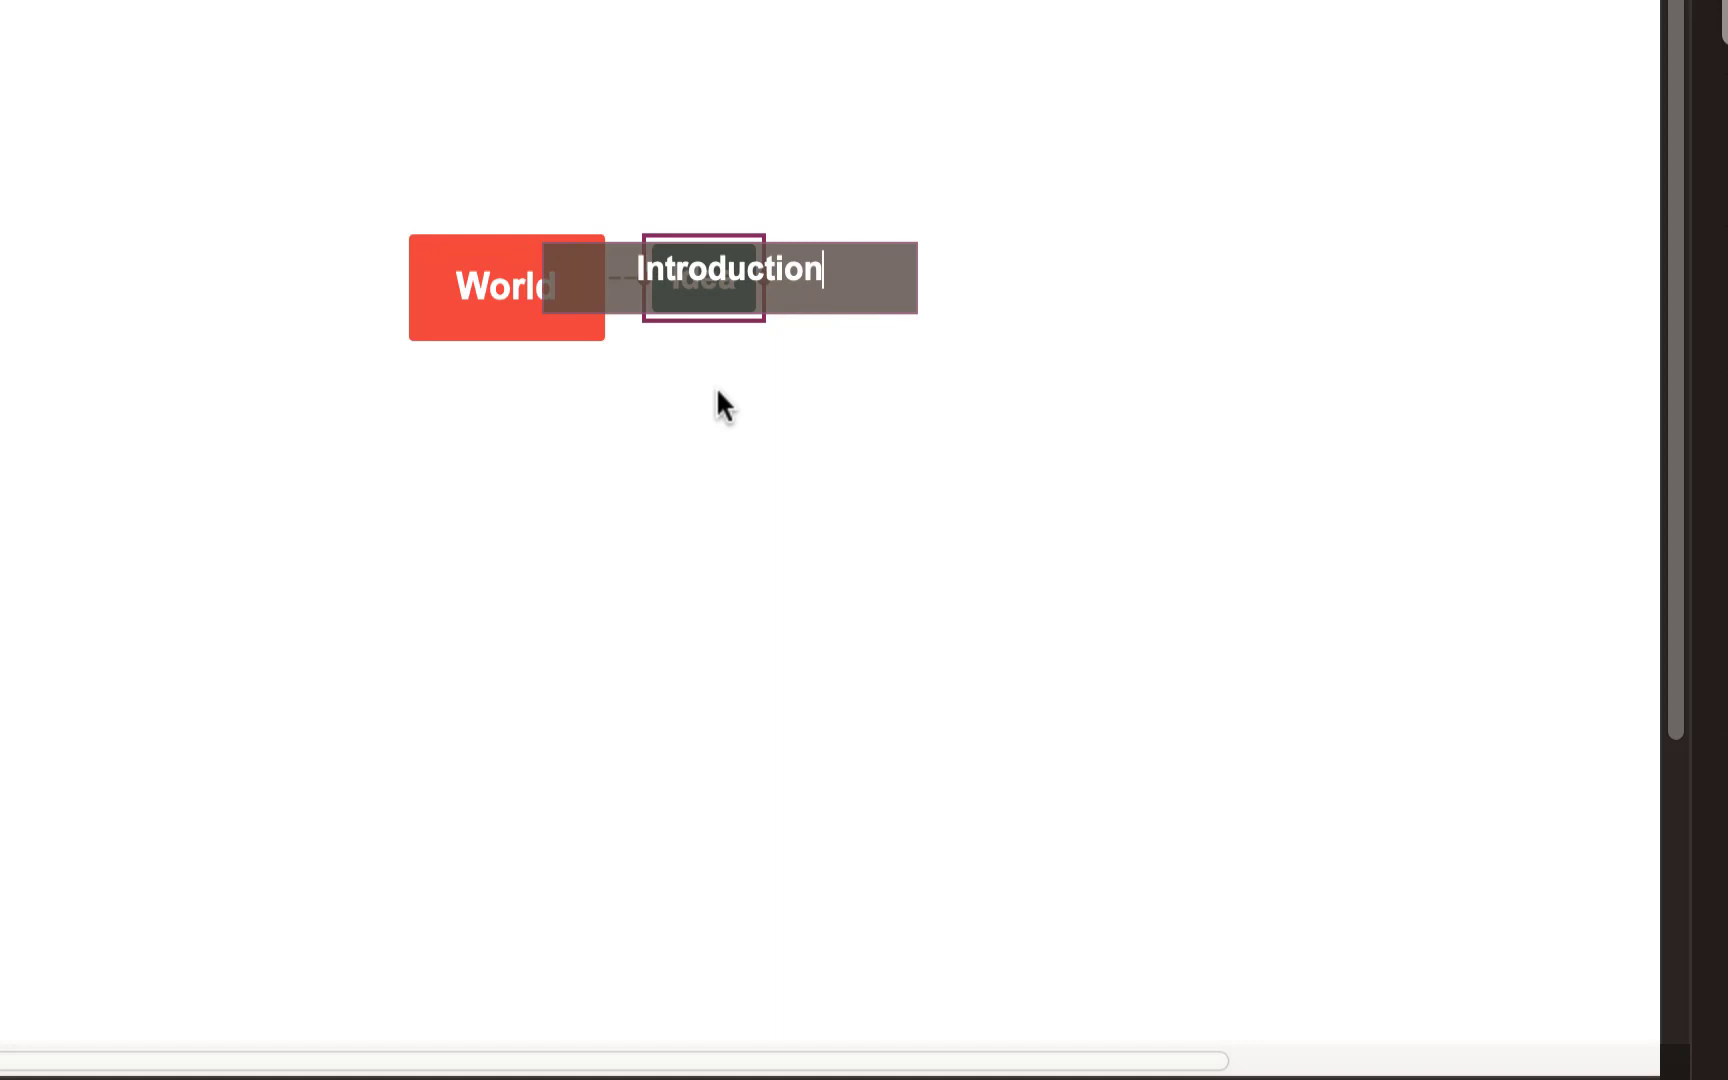
left_click(718, 392)
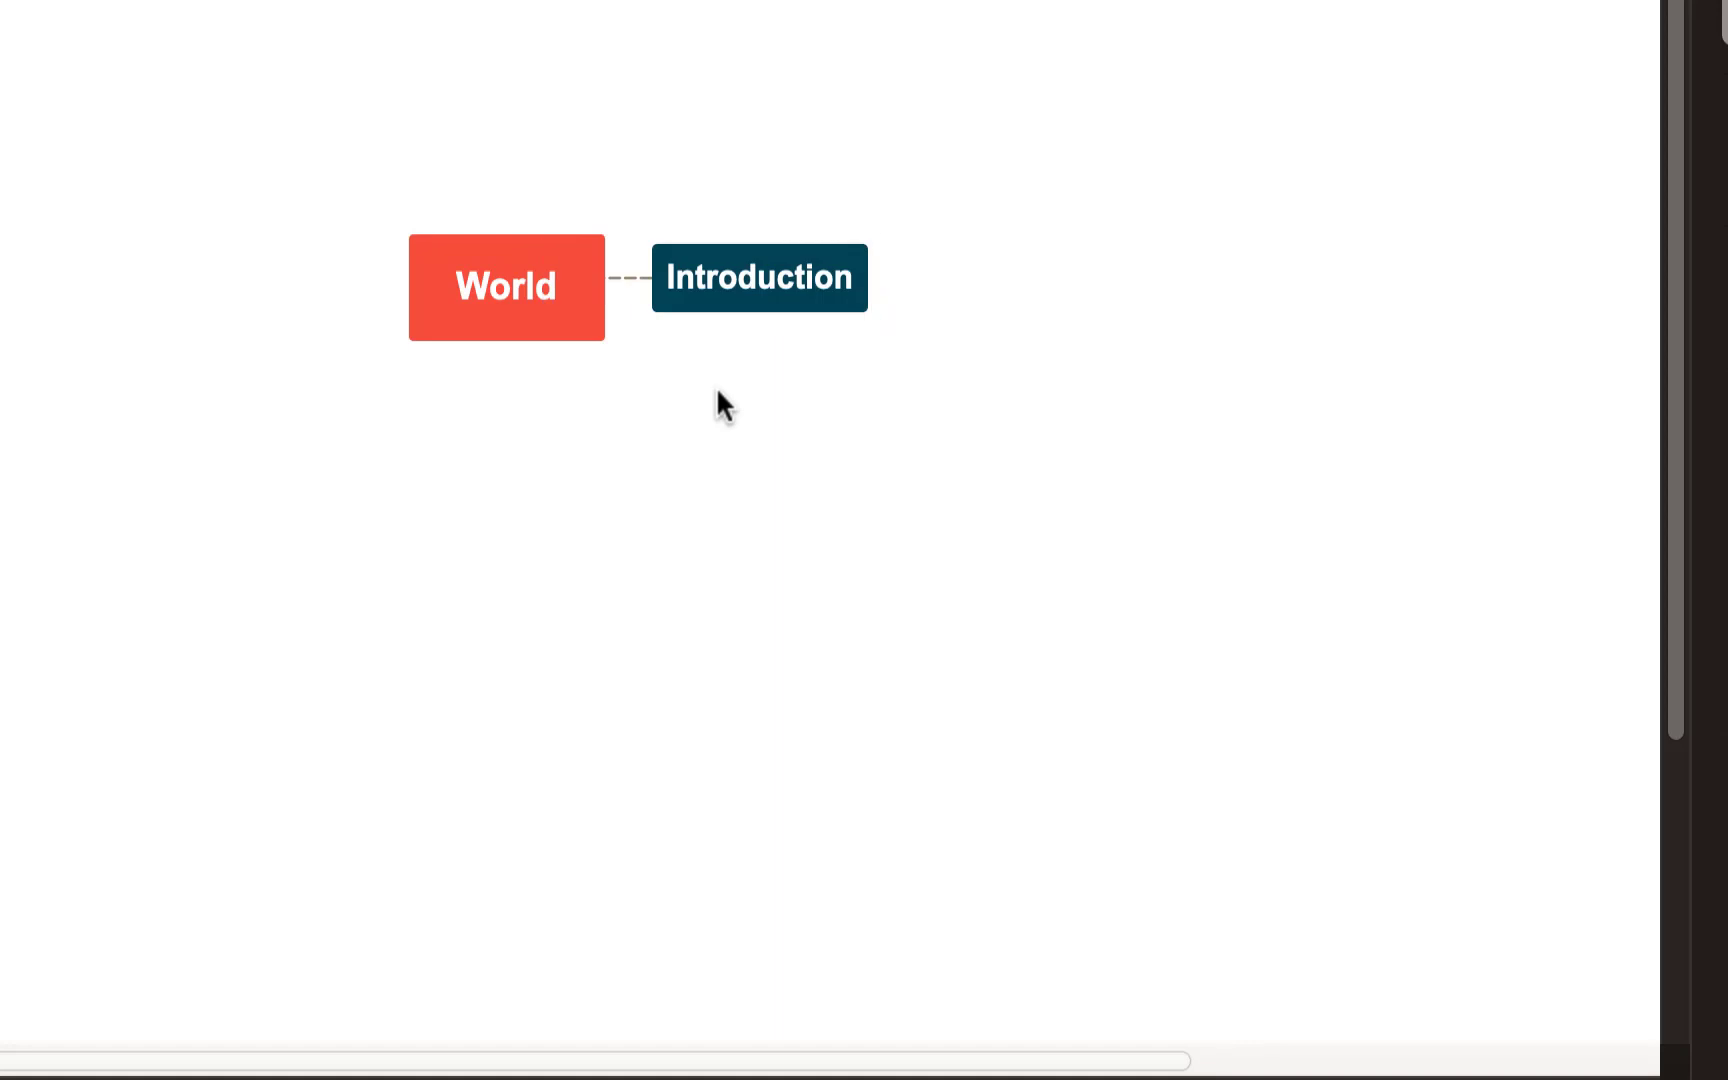
left_click(572, 305)
key("Tab")
type("M")
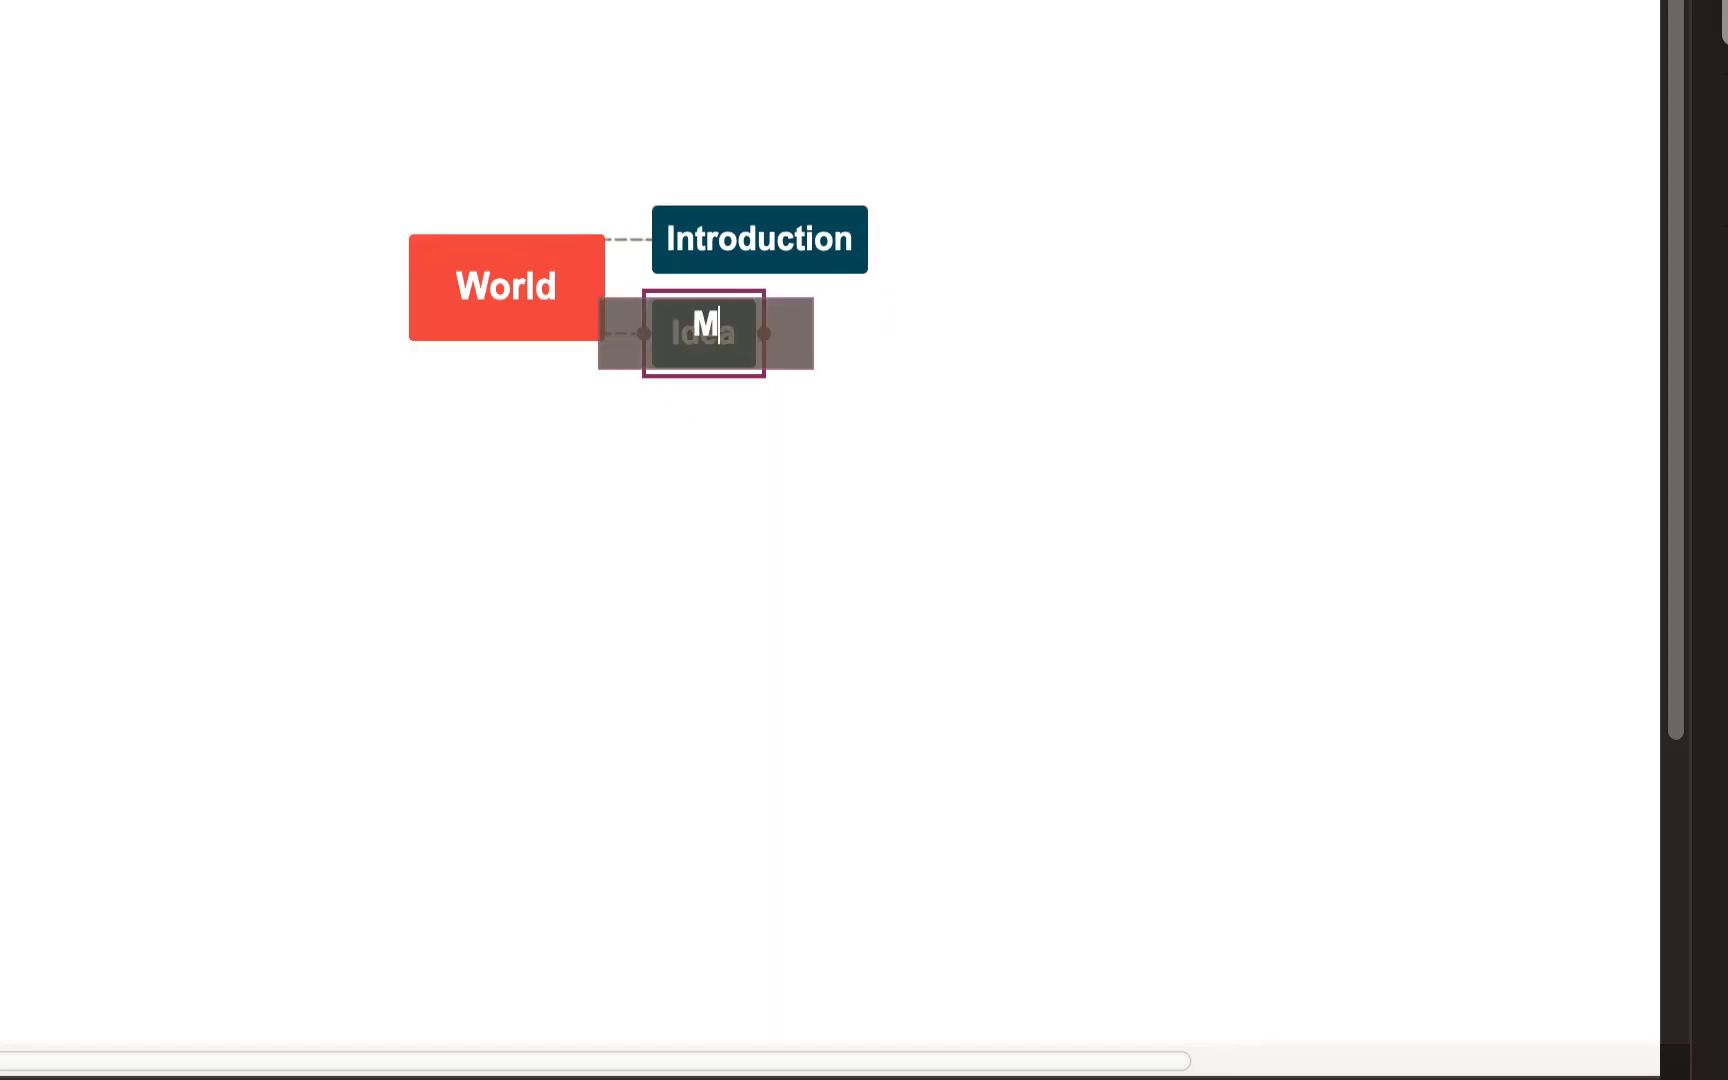
type("ain Body")
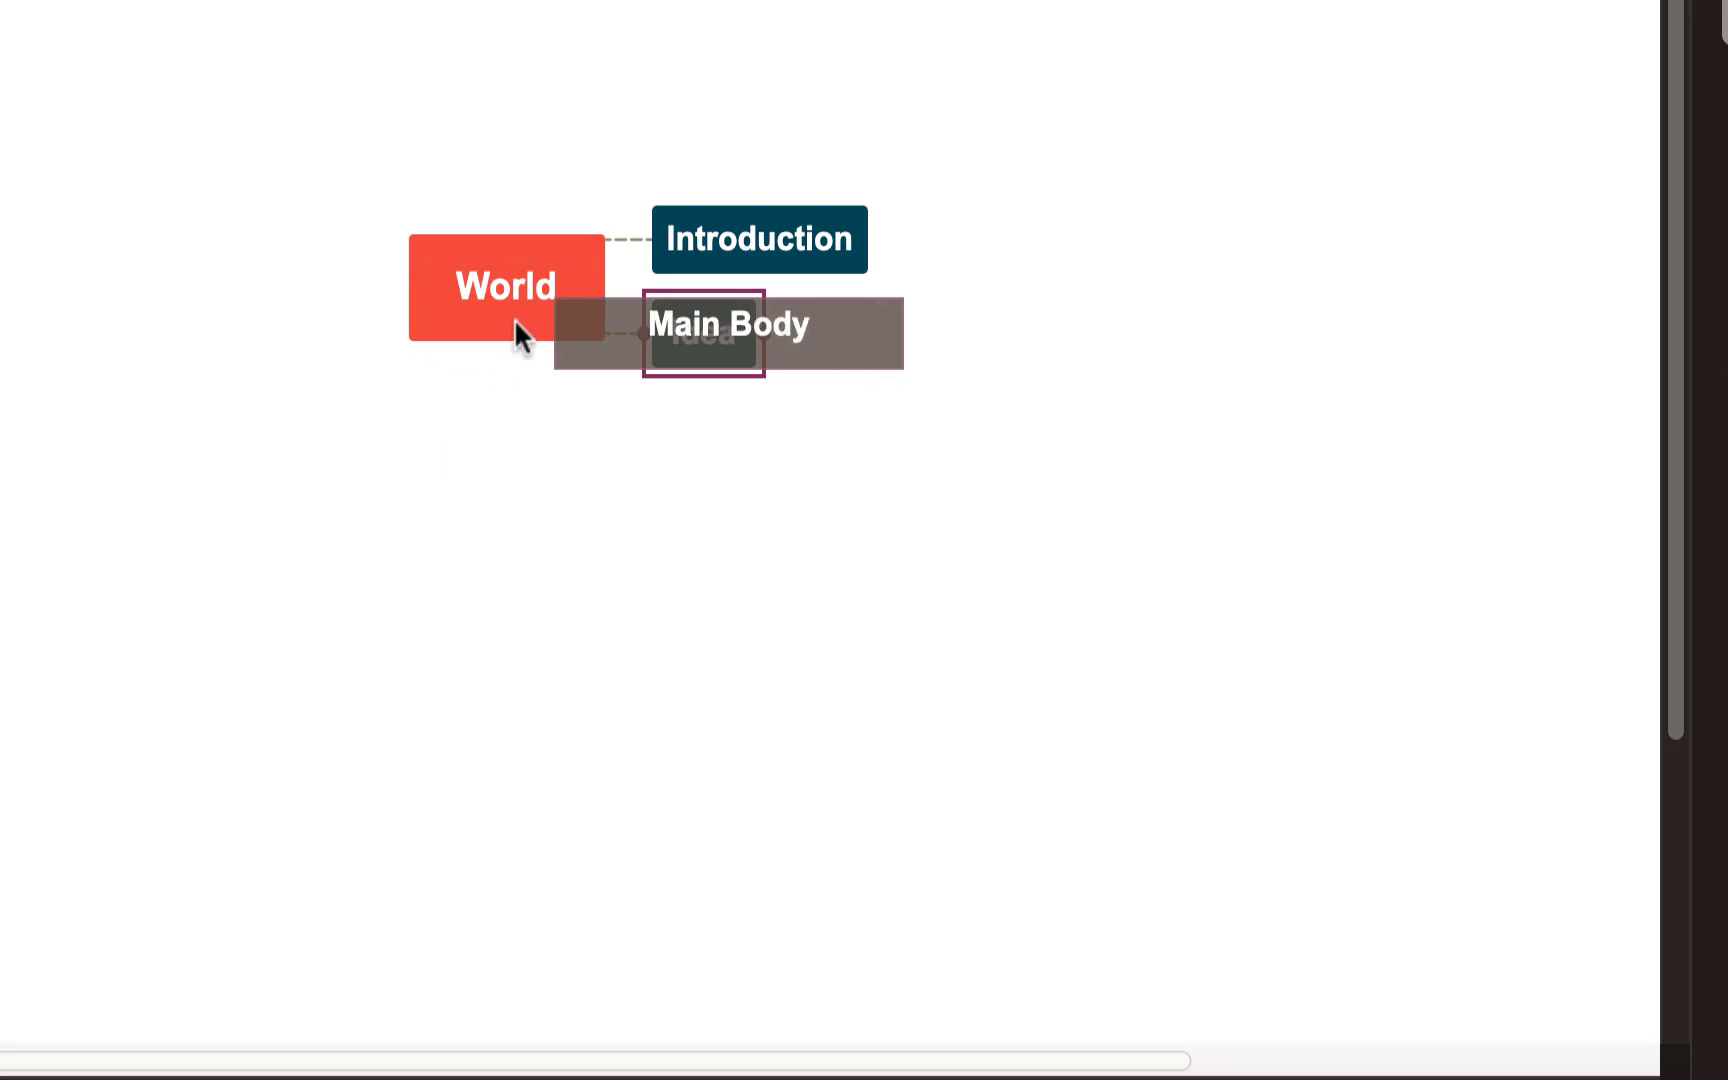
key("Return")
double_click(340, 236)
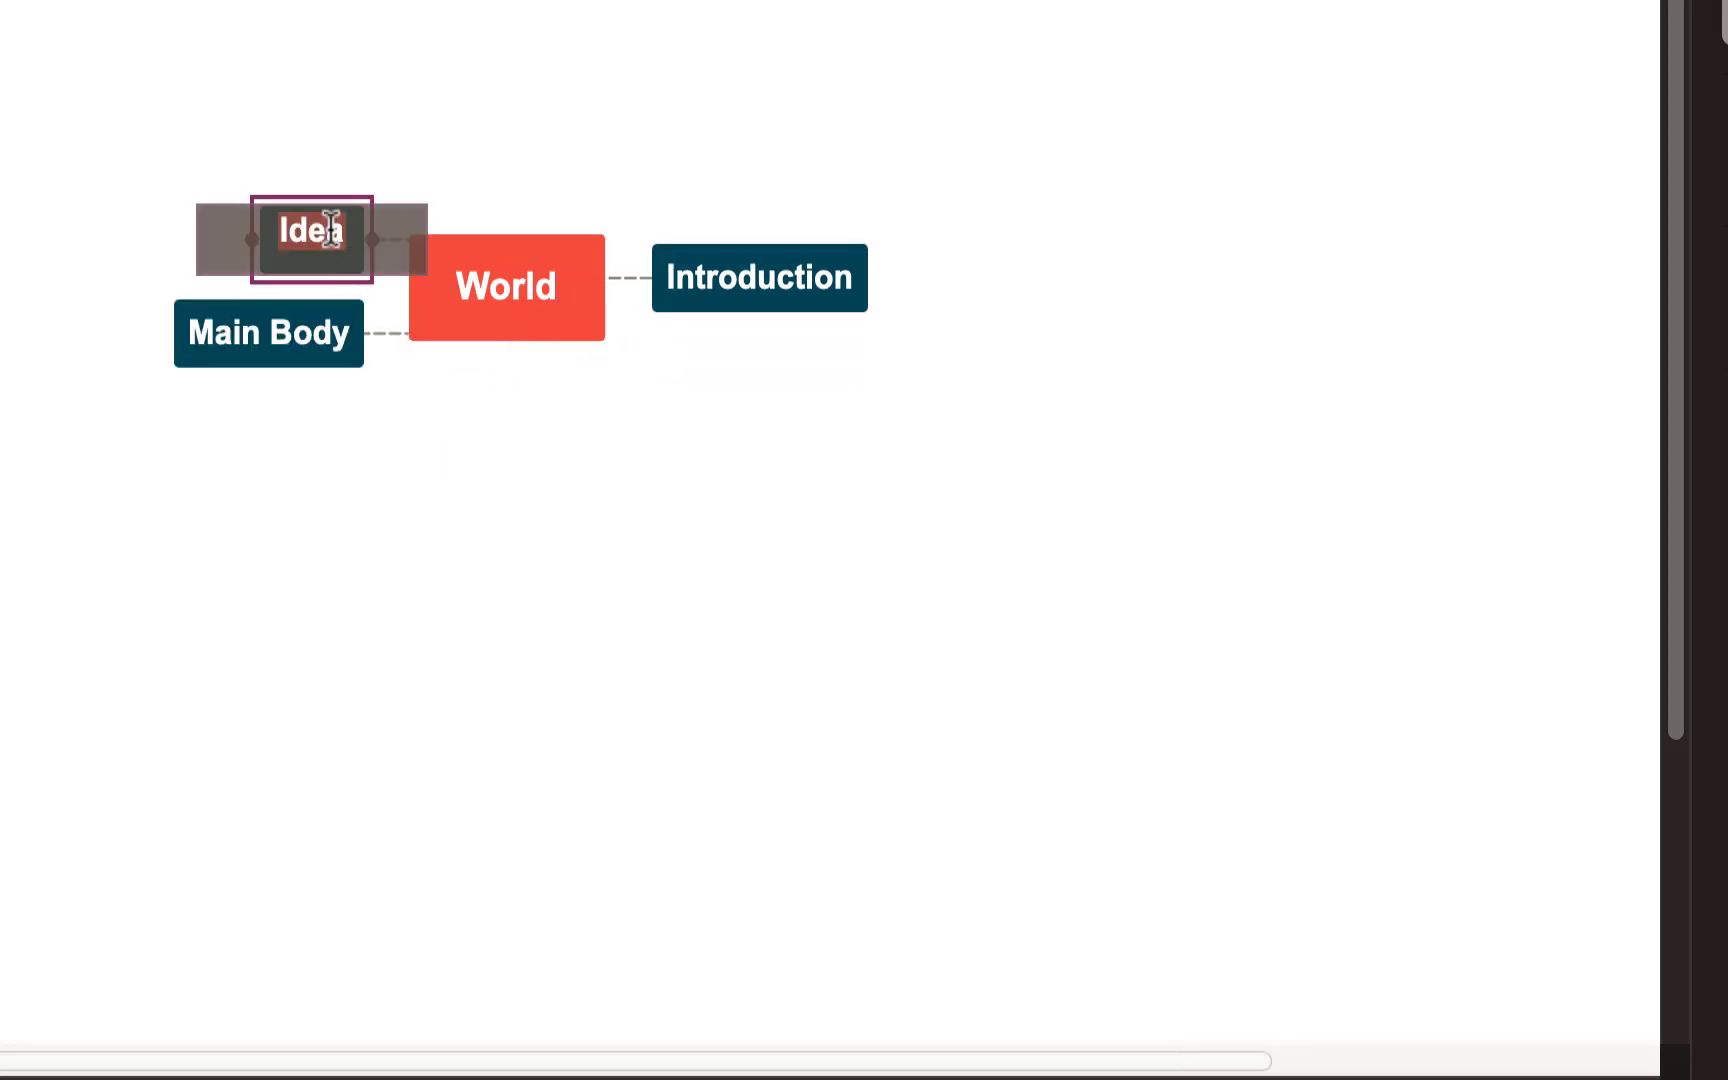
type("Co")
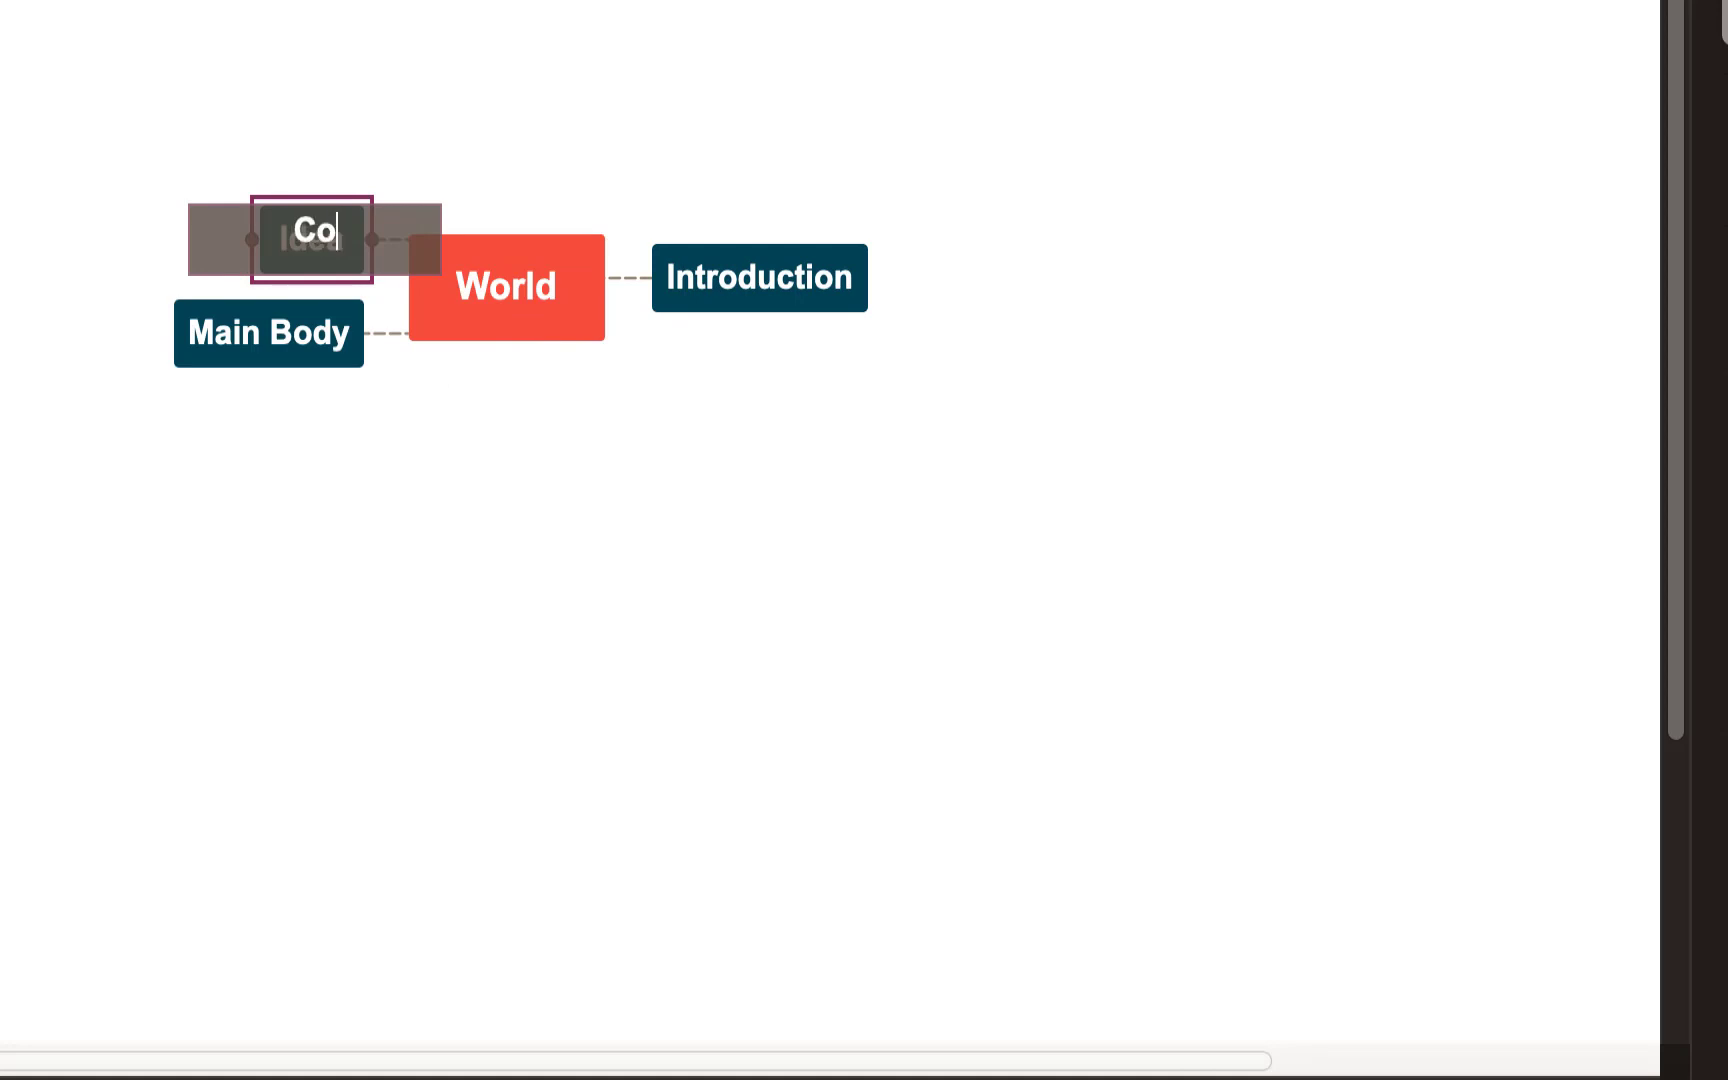
type("nclusion")
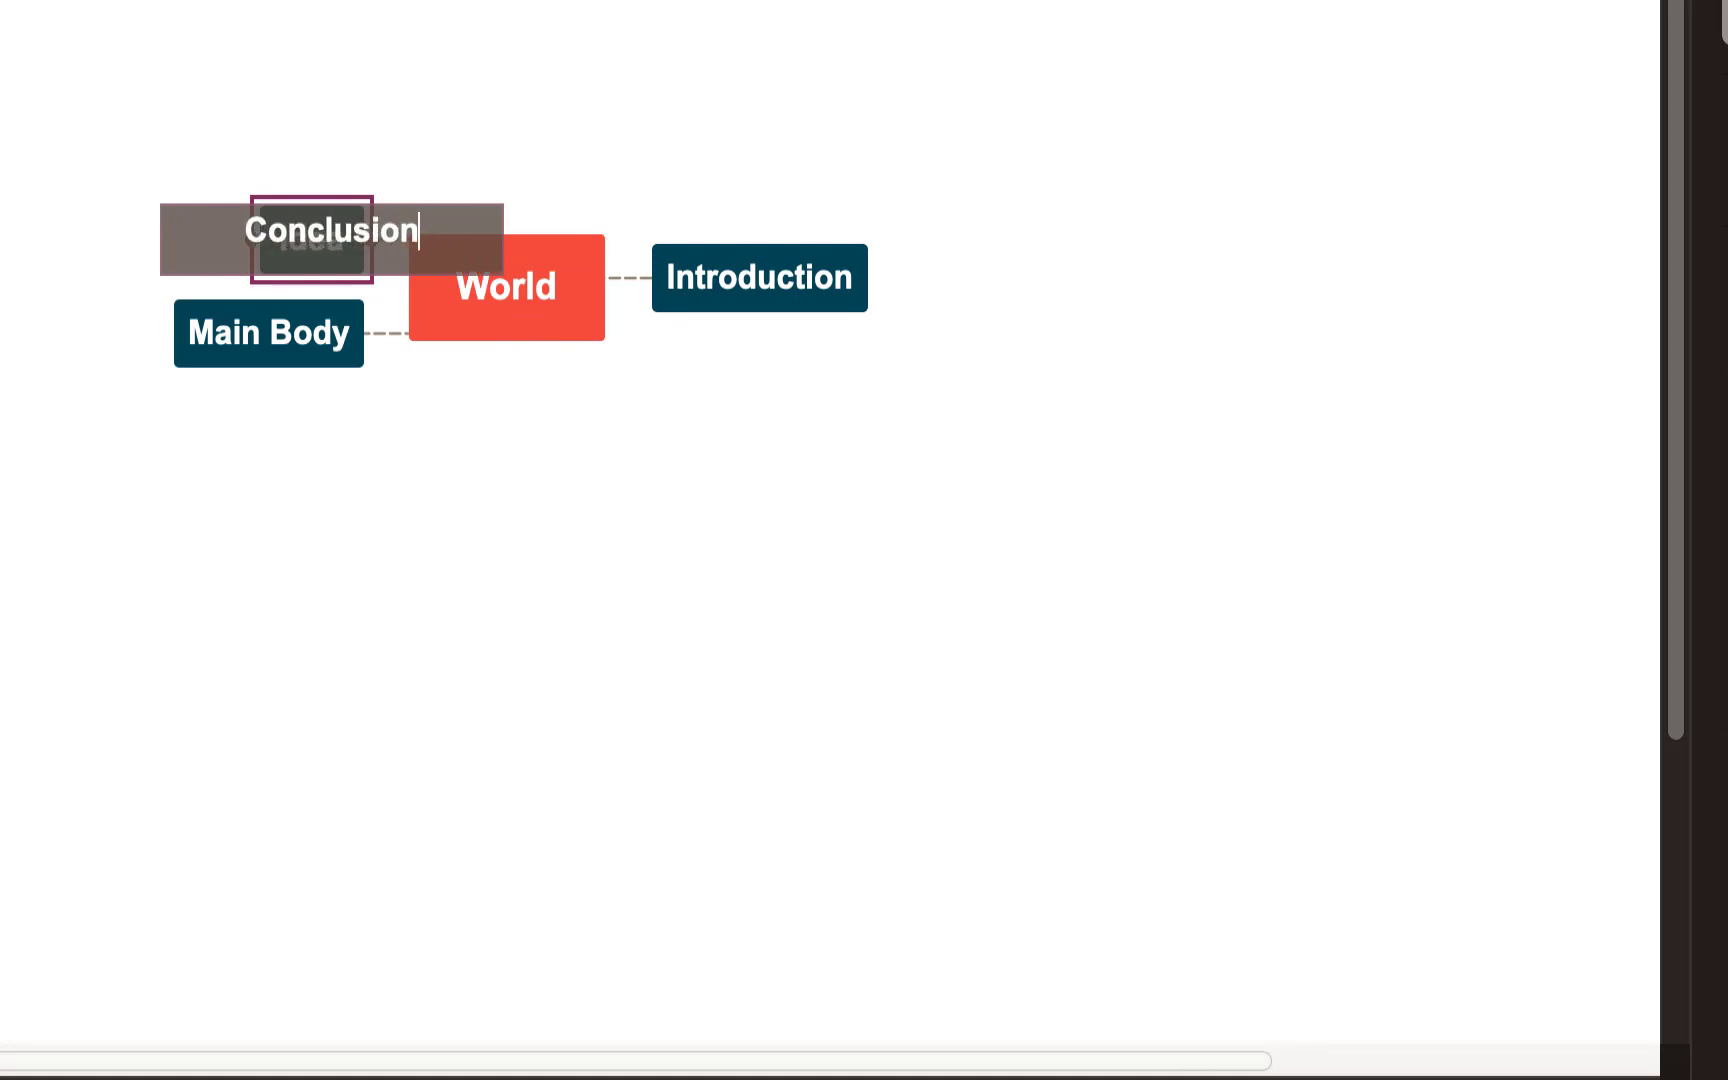
key("Return")
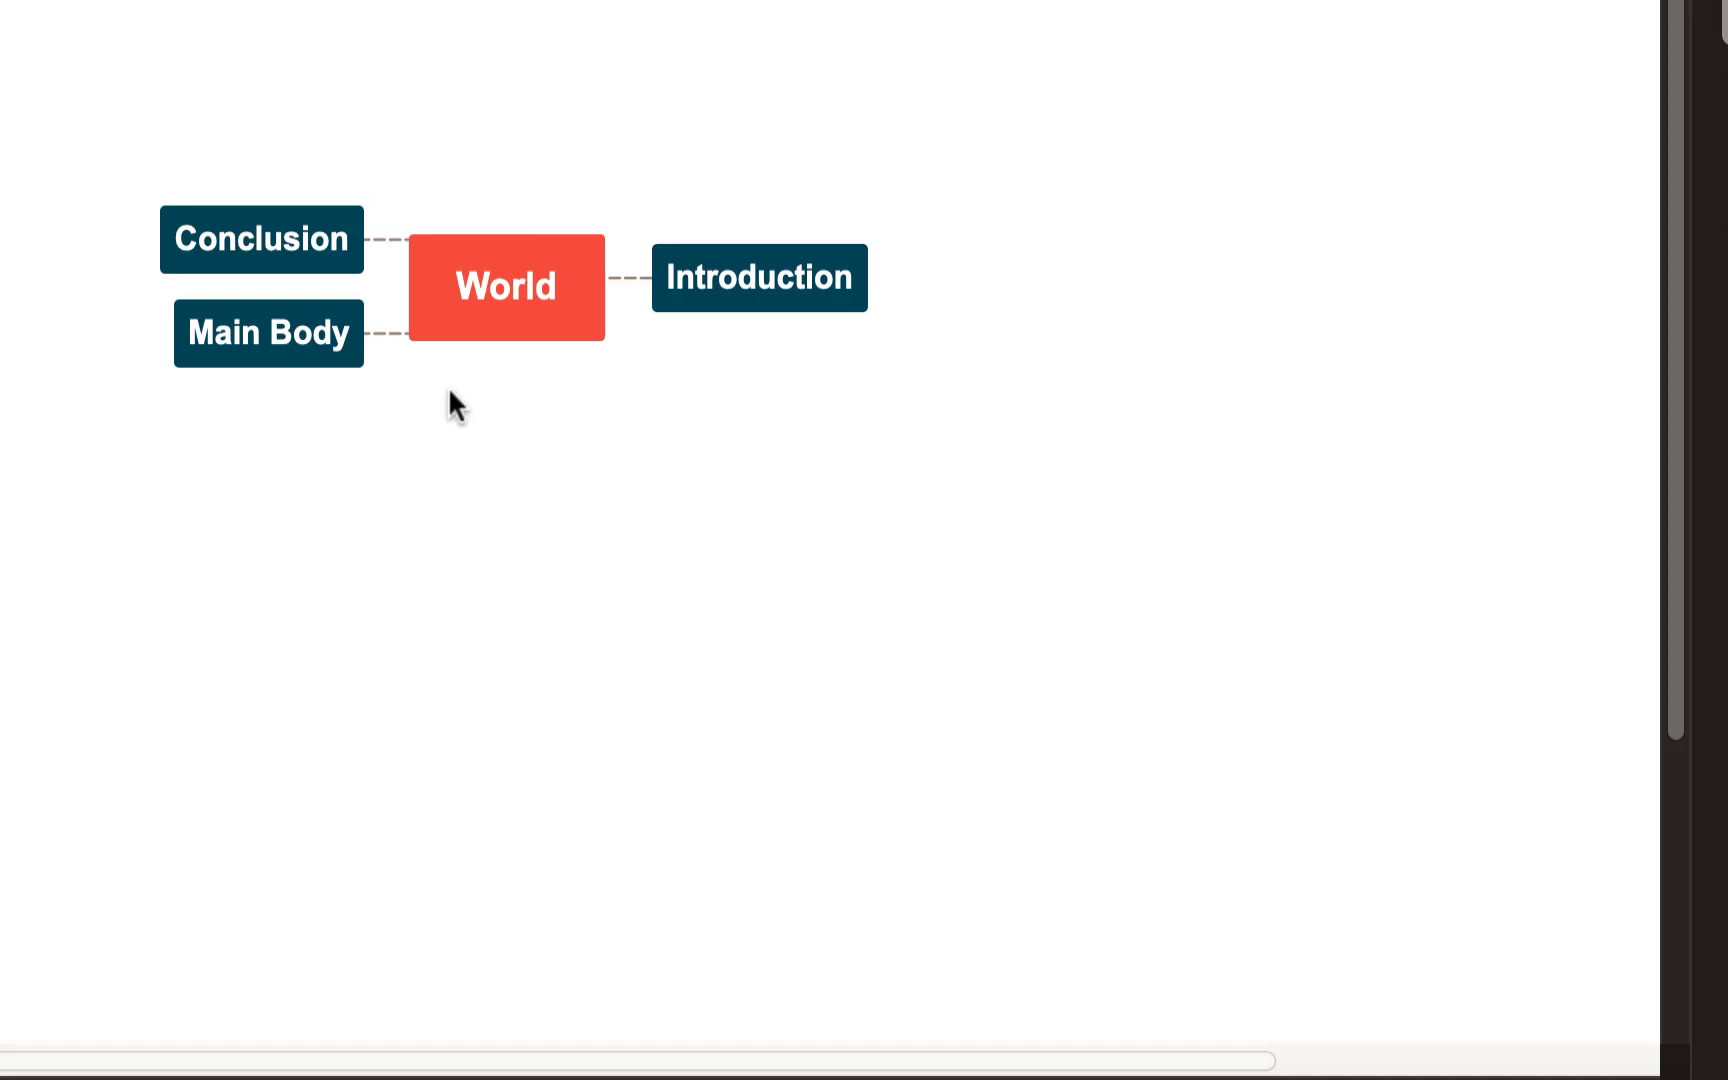
Insert a text note on the Introduction branch
left_click(776, 292)
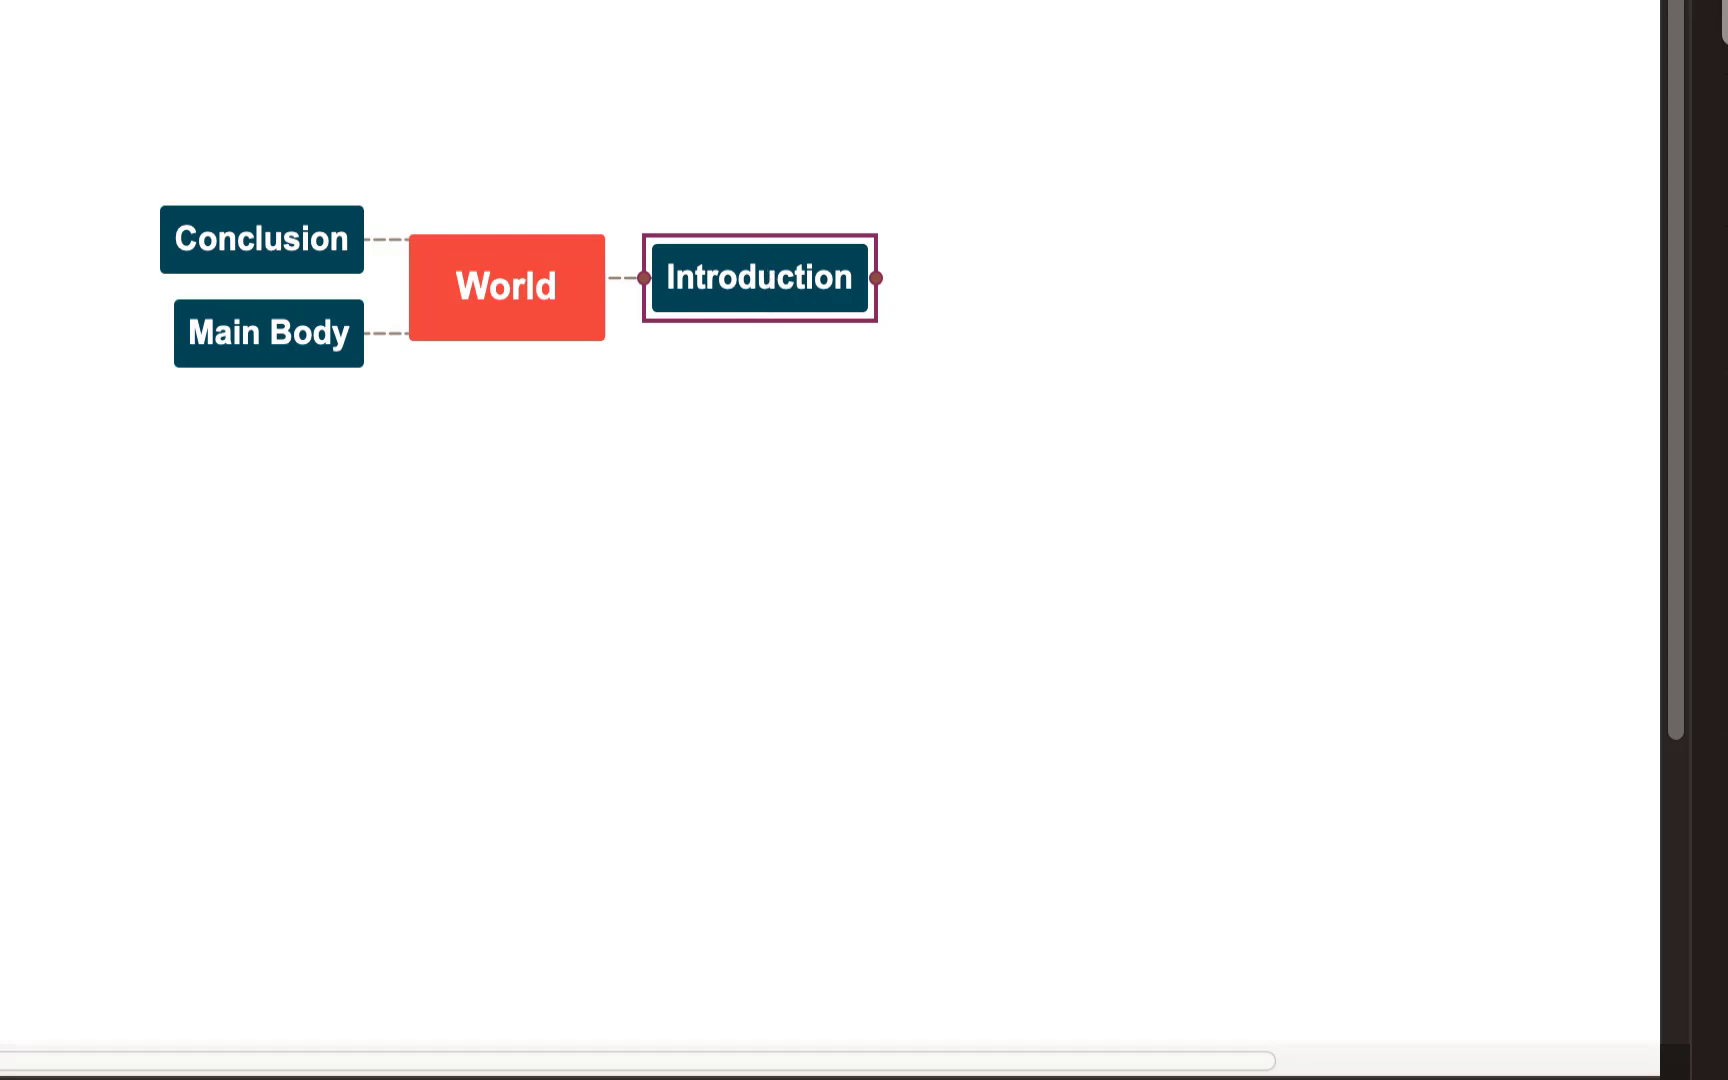
right_click(818, 276)
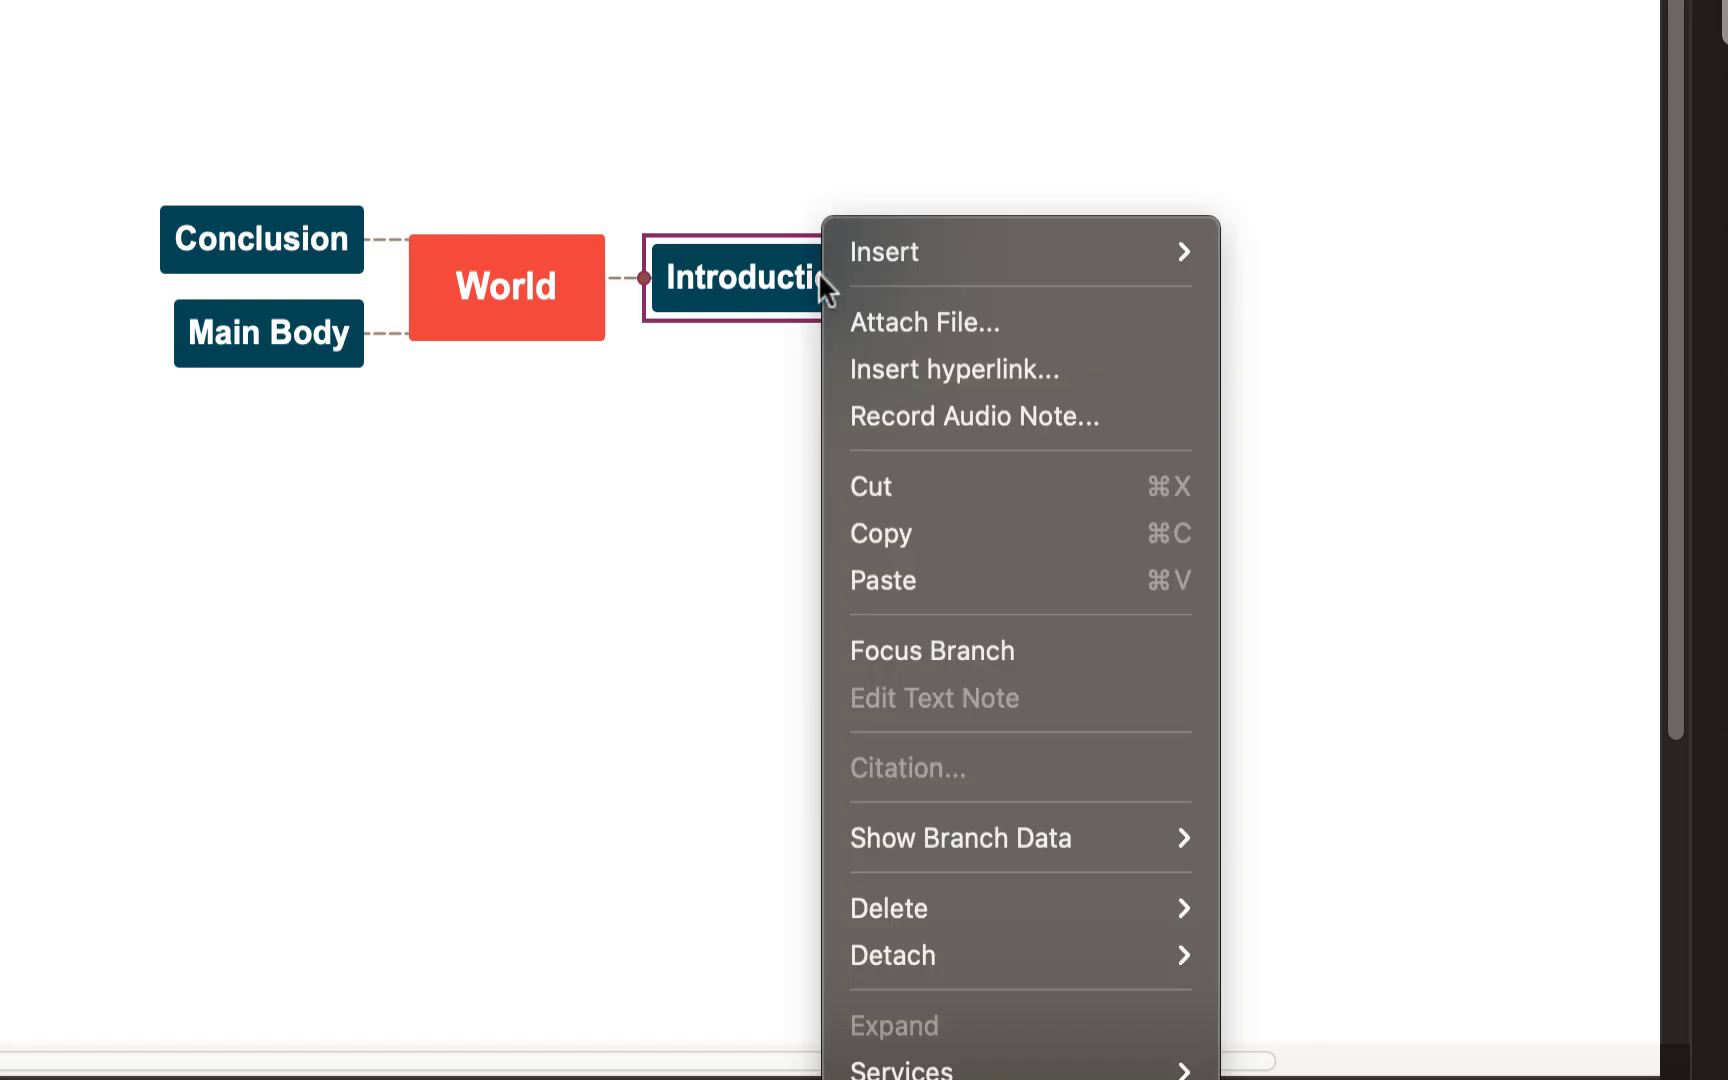
mouse_move(1000, 258)
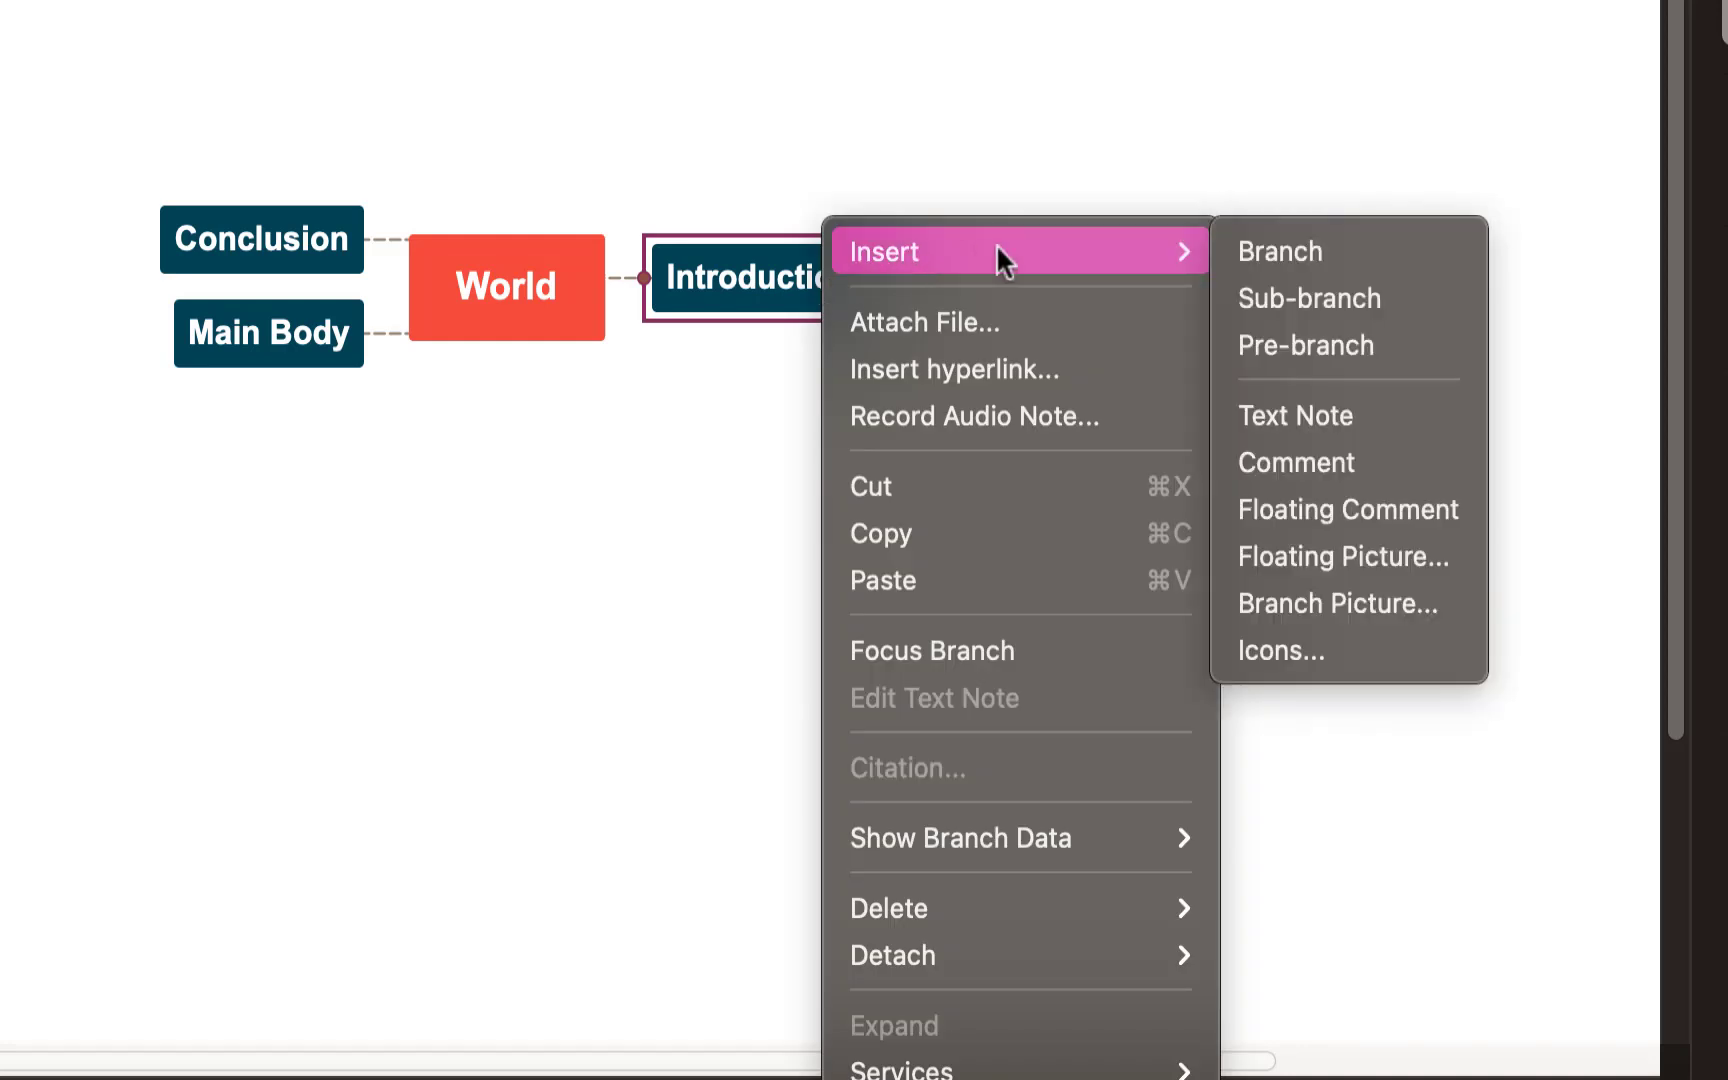
left_click(1332, 414)
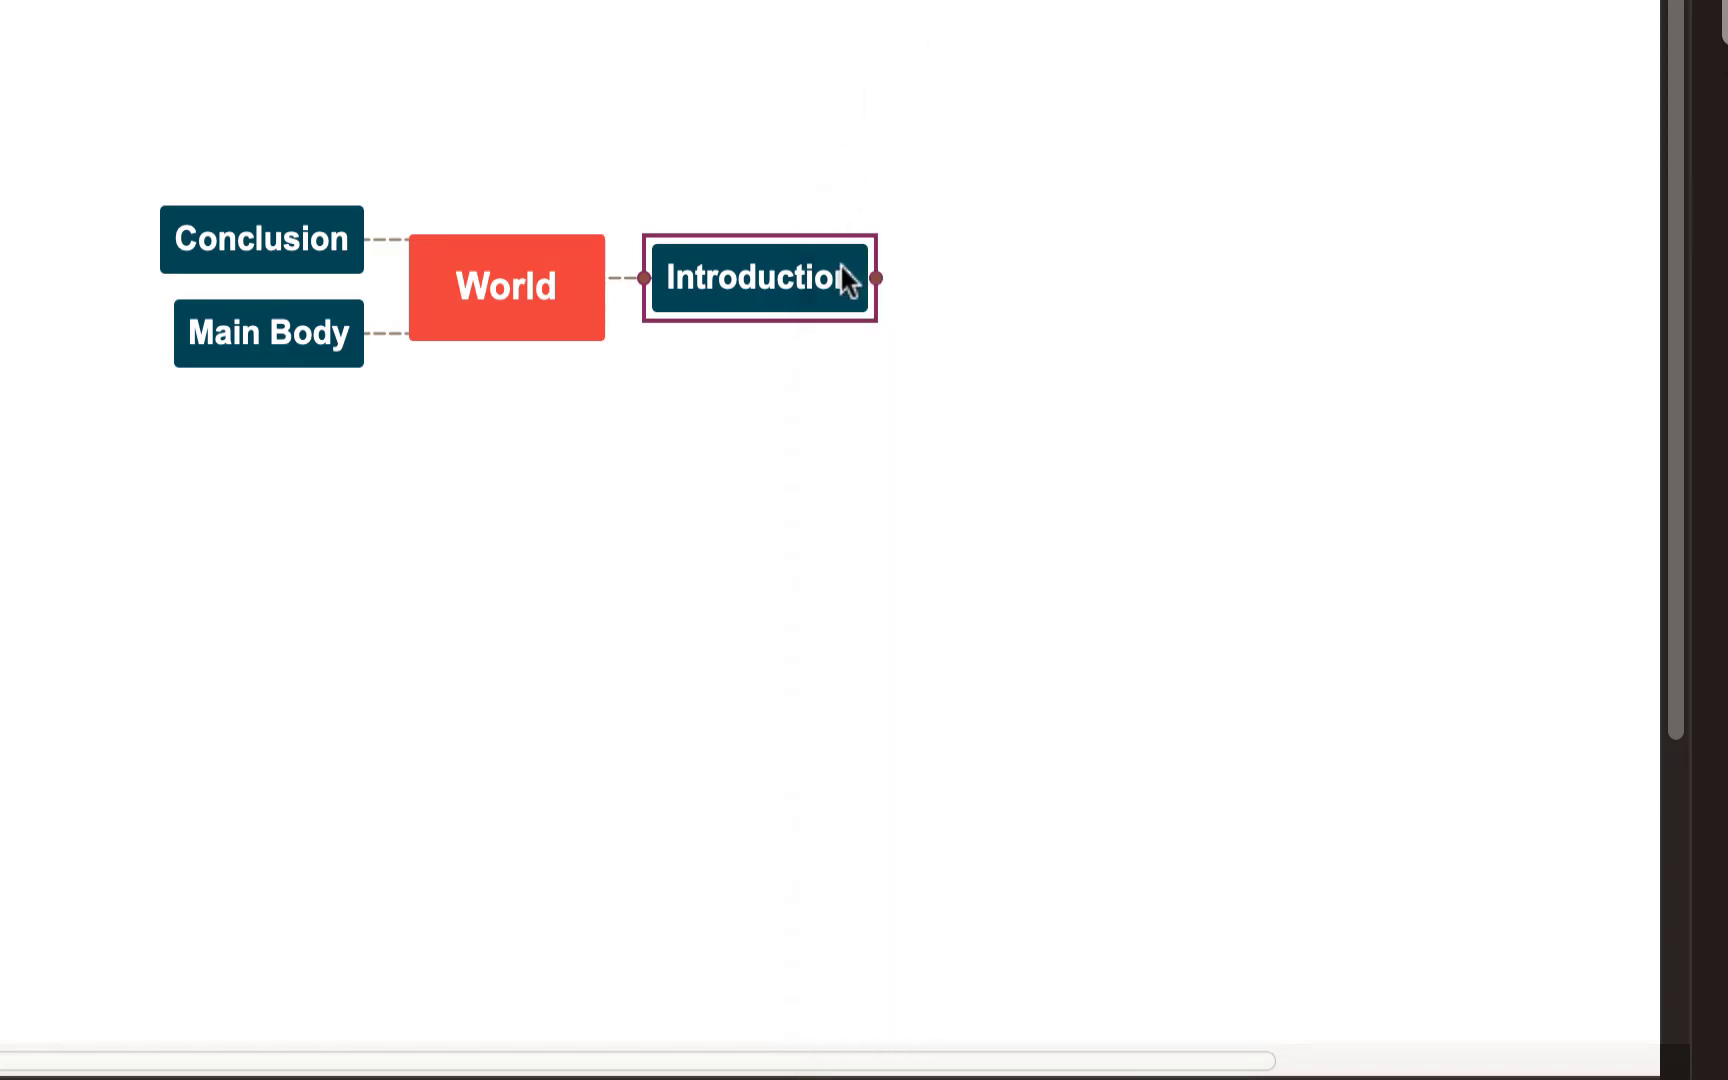
Add two empty sub-branches under Introduction
key("Tab")
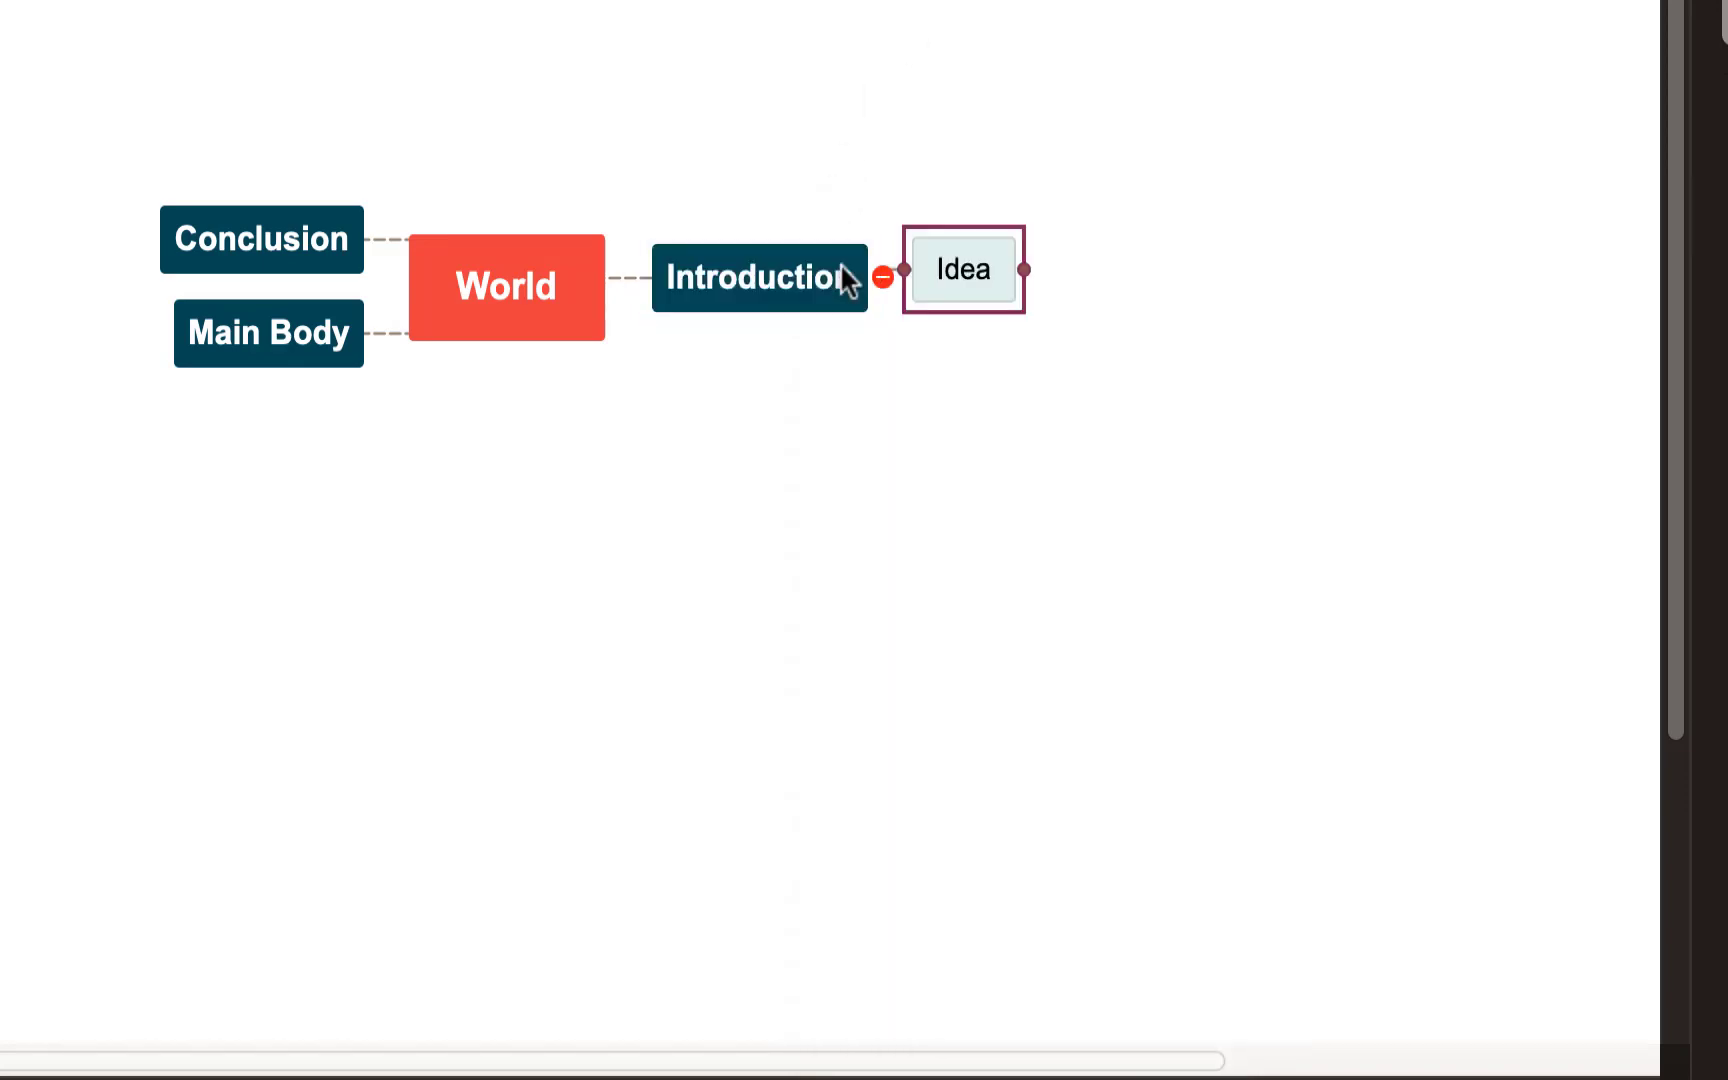
key("Return")
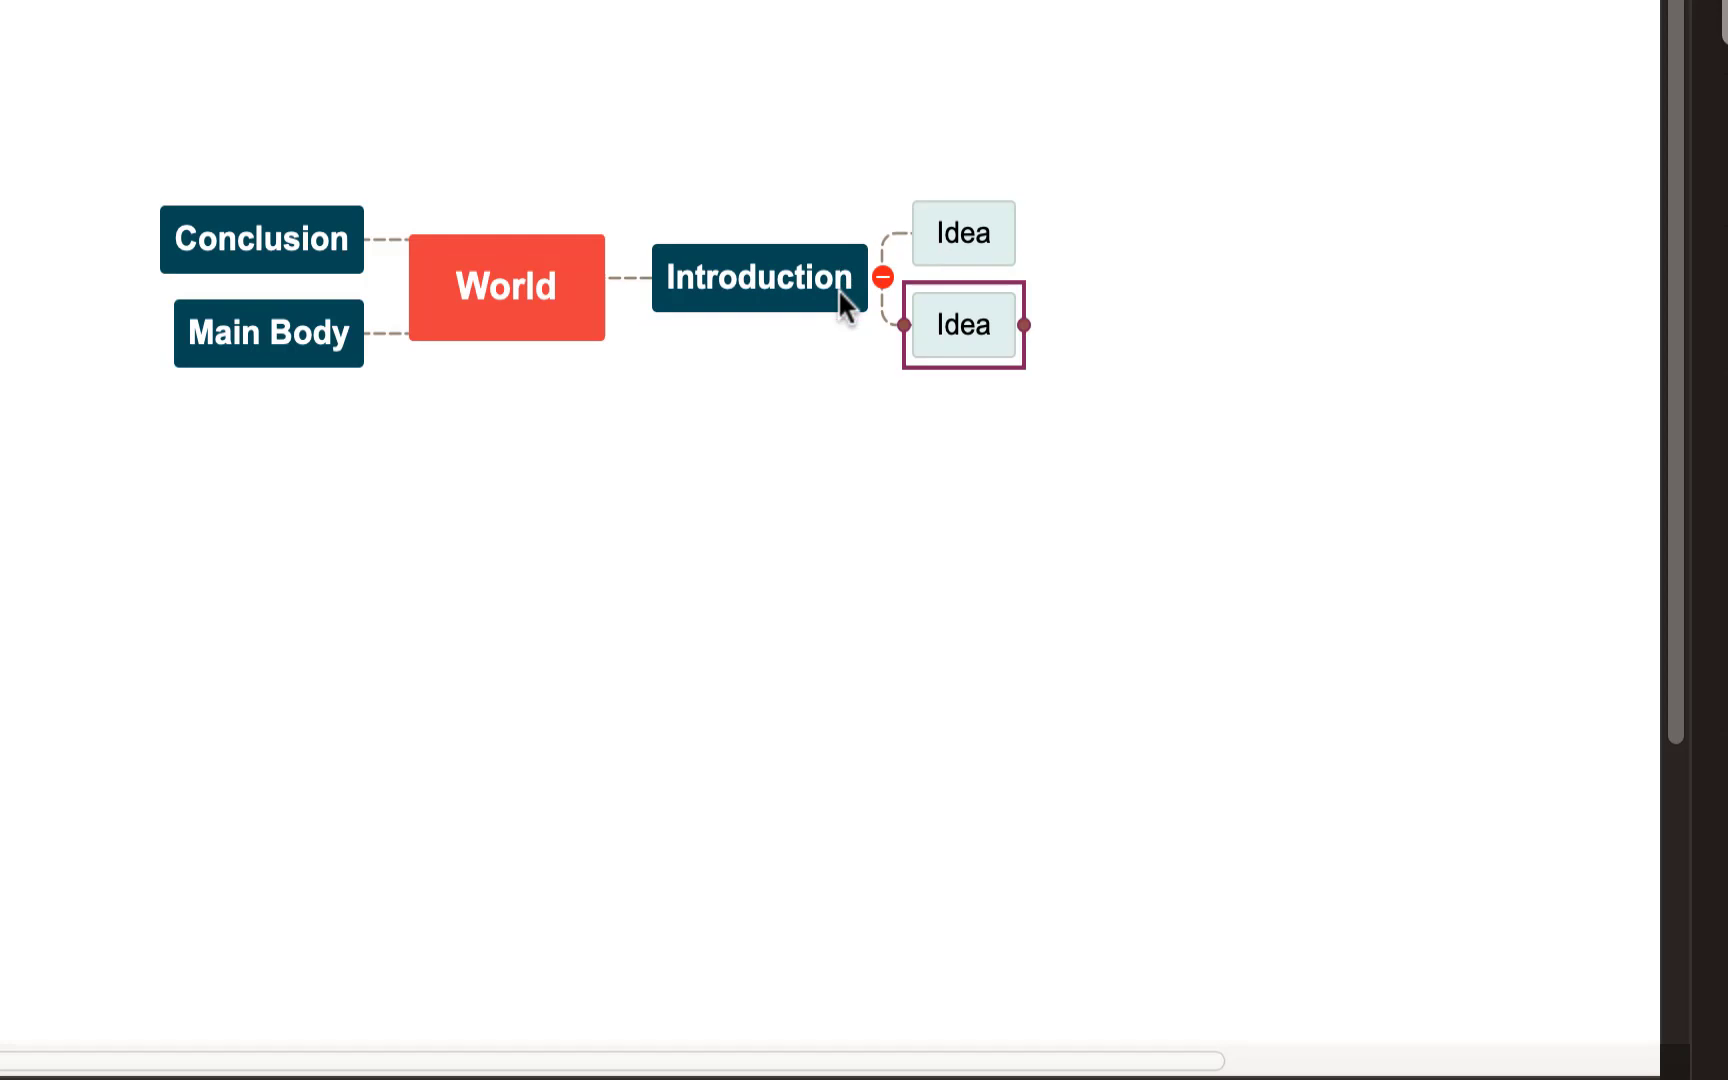
left_click(782, 282)
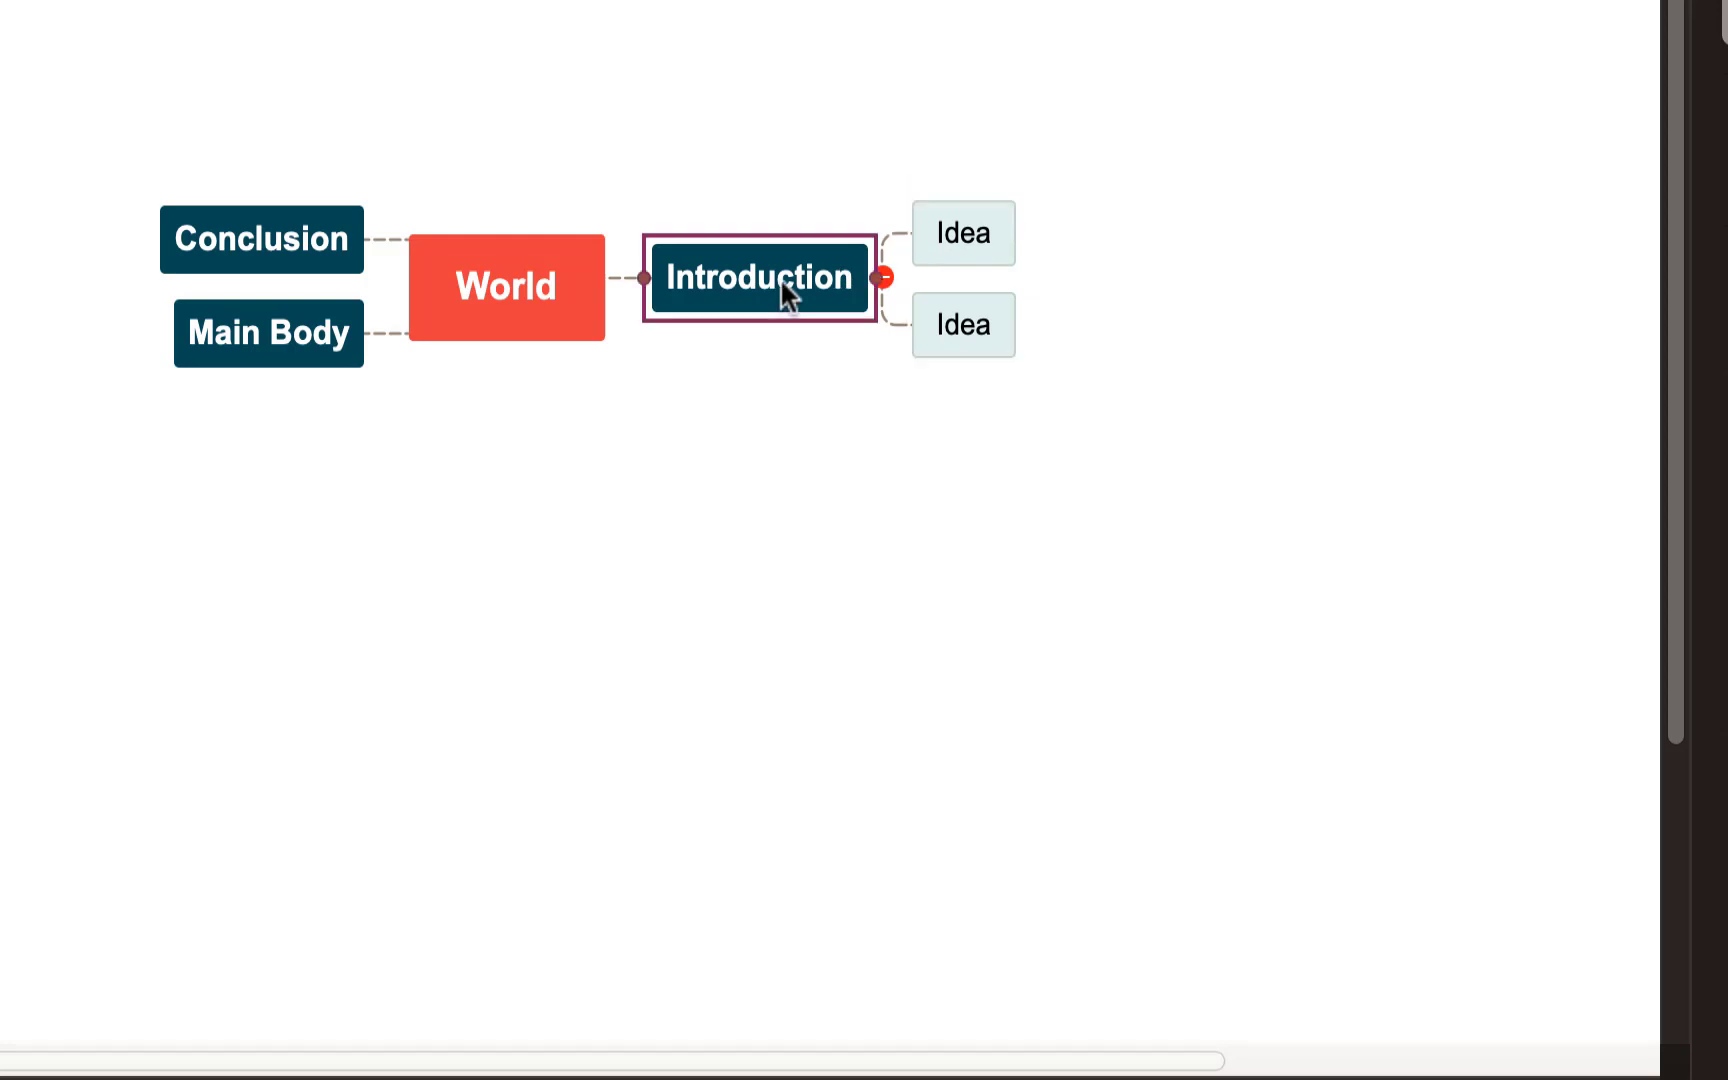
left_click(941, 224)
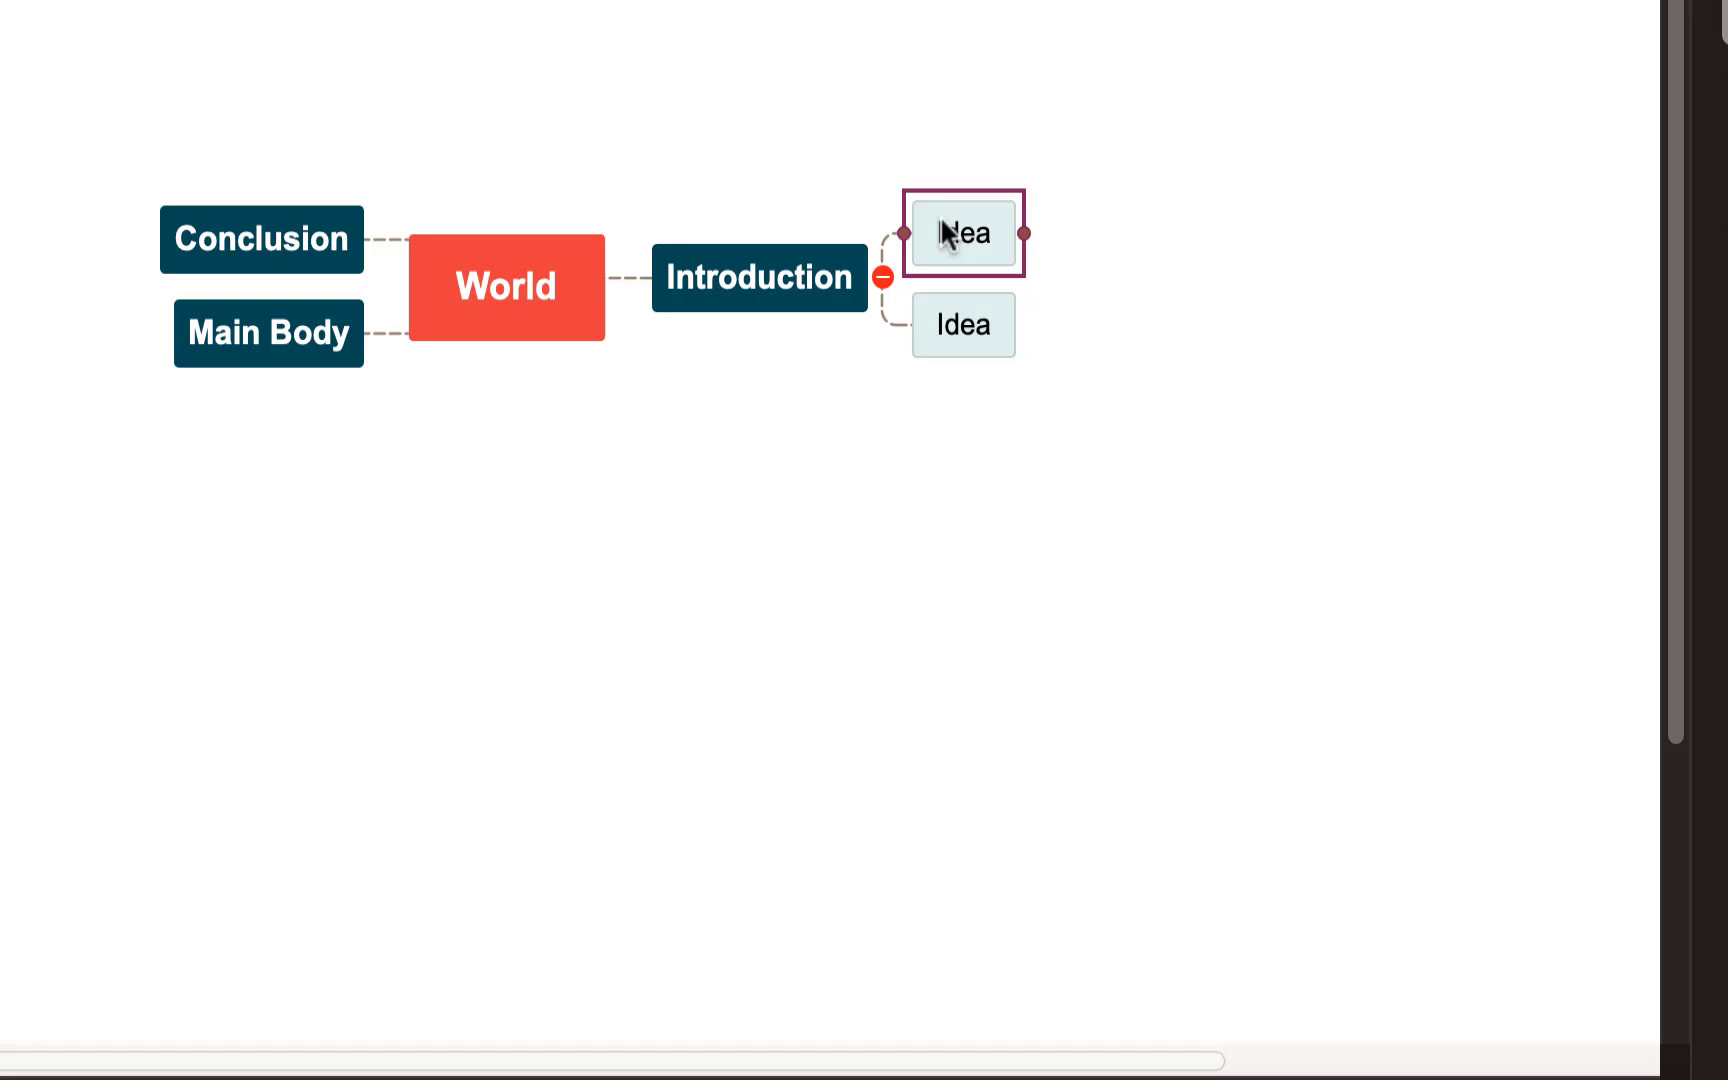
left_click(943, 316)
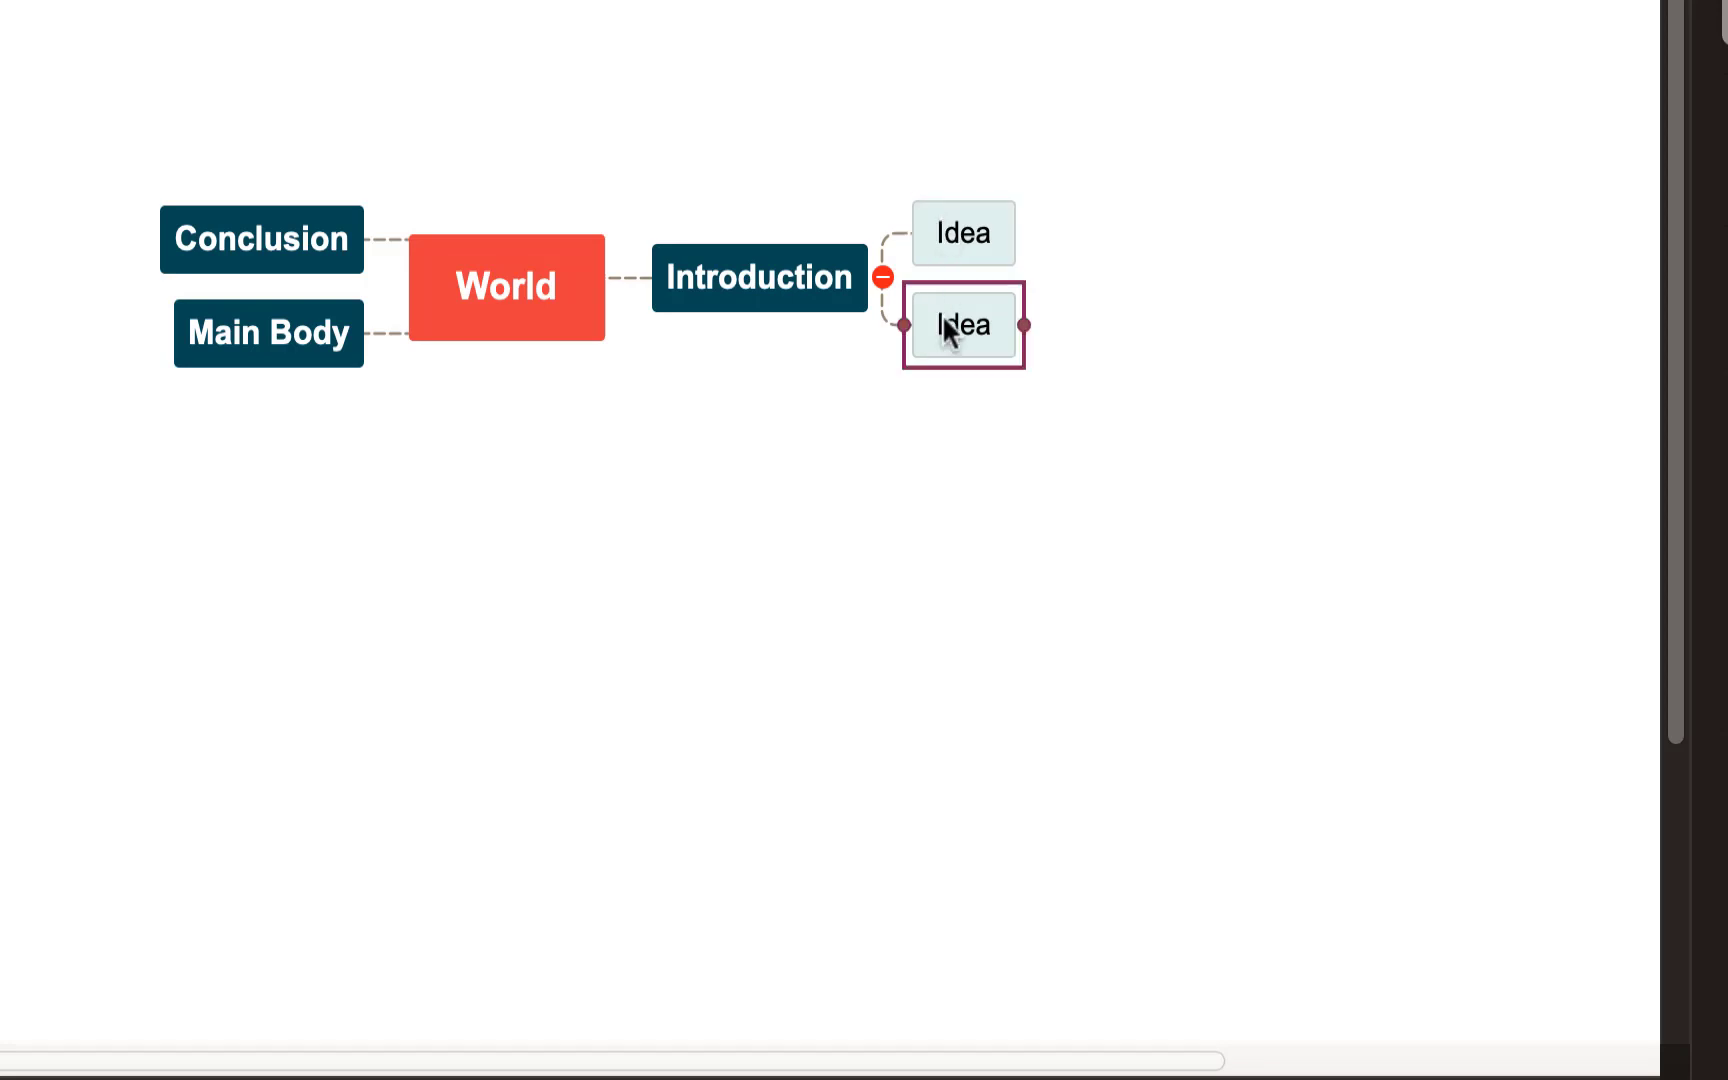
left_click(950, 235)
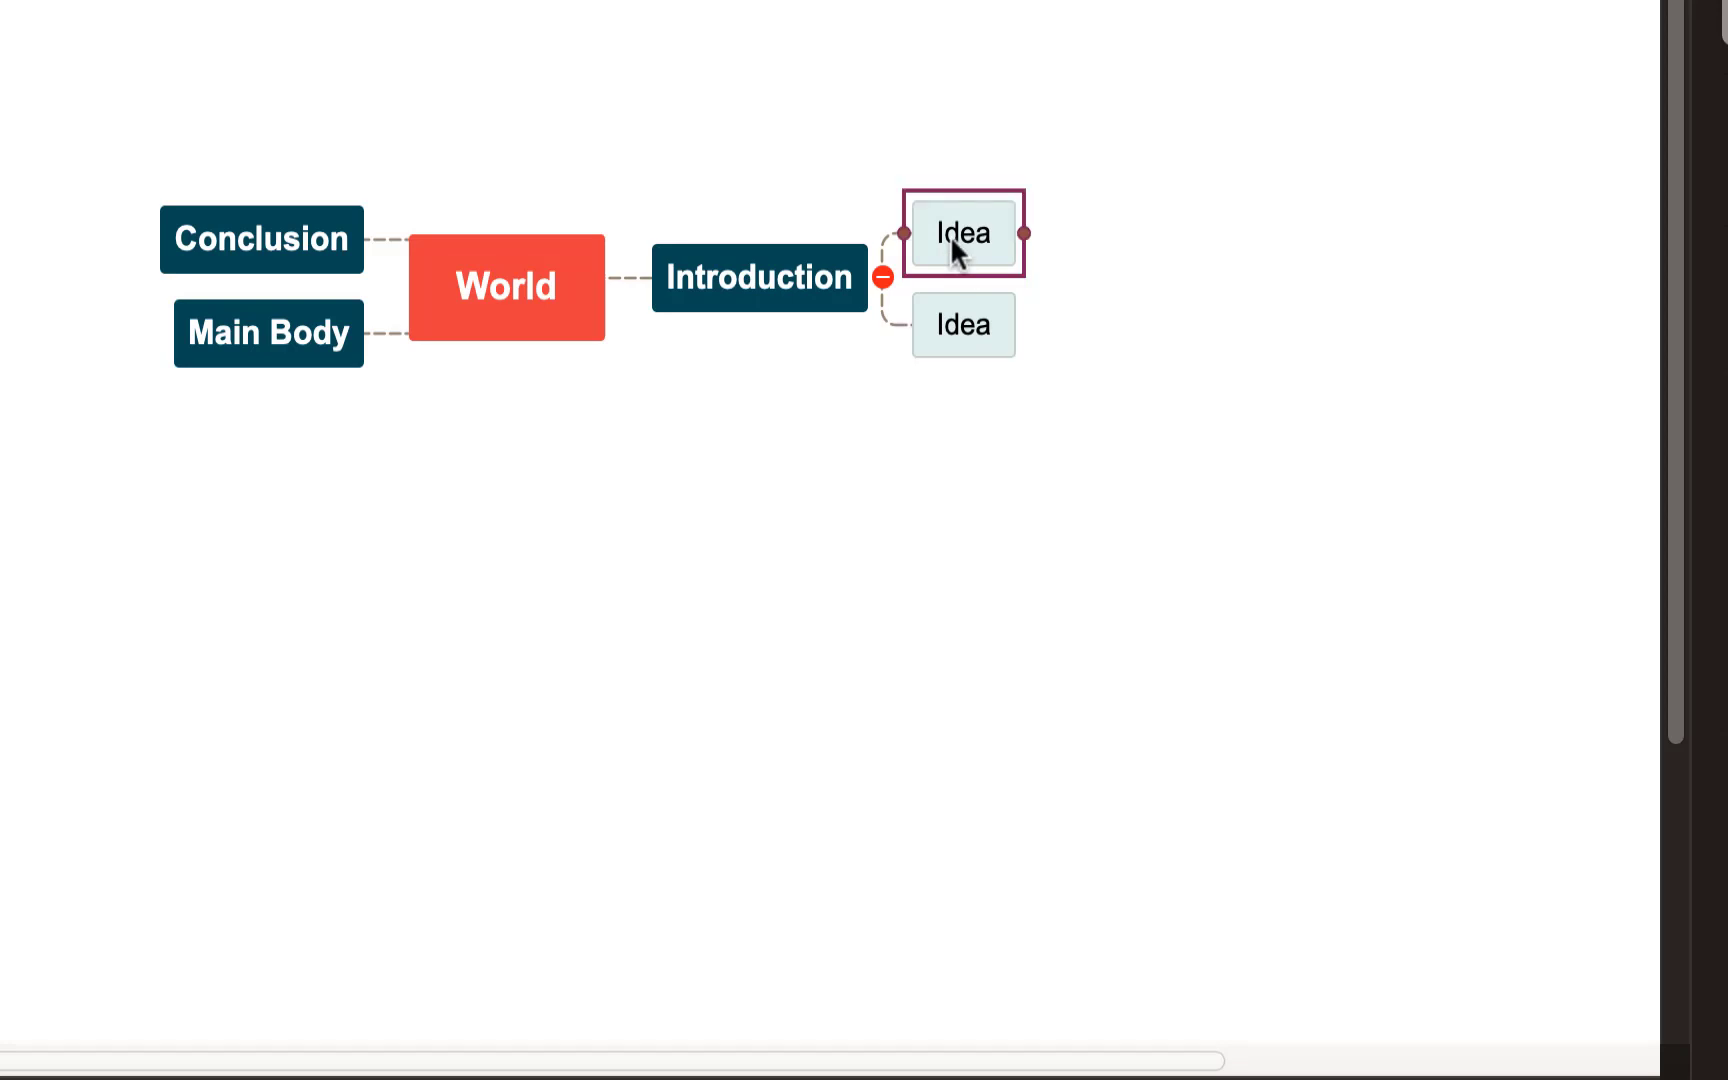
Name the two sub-branches 'Asia' and 'America'
type("Asia")
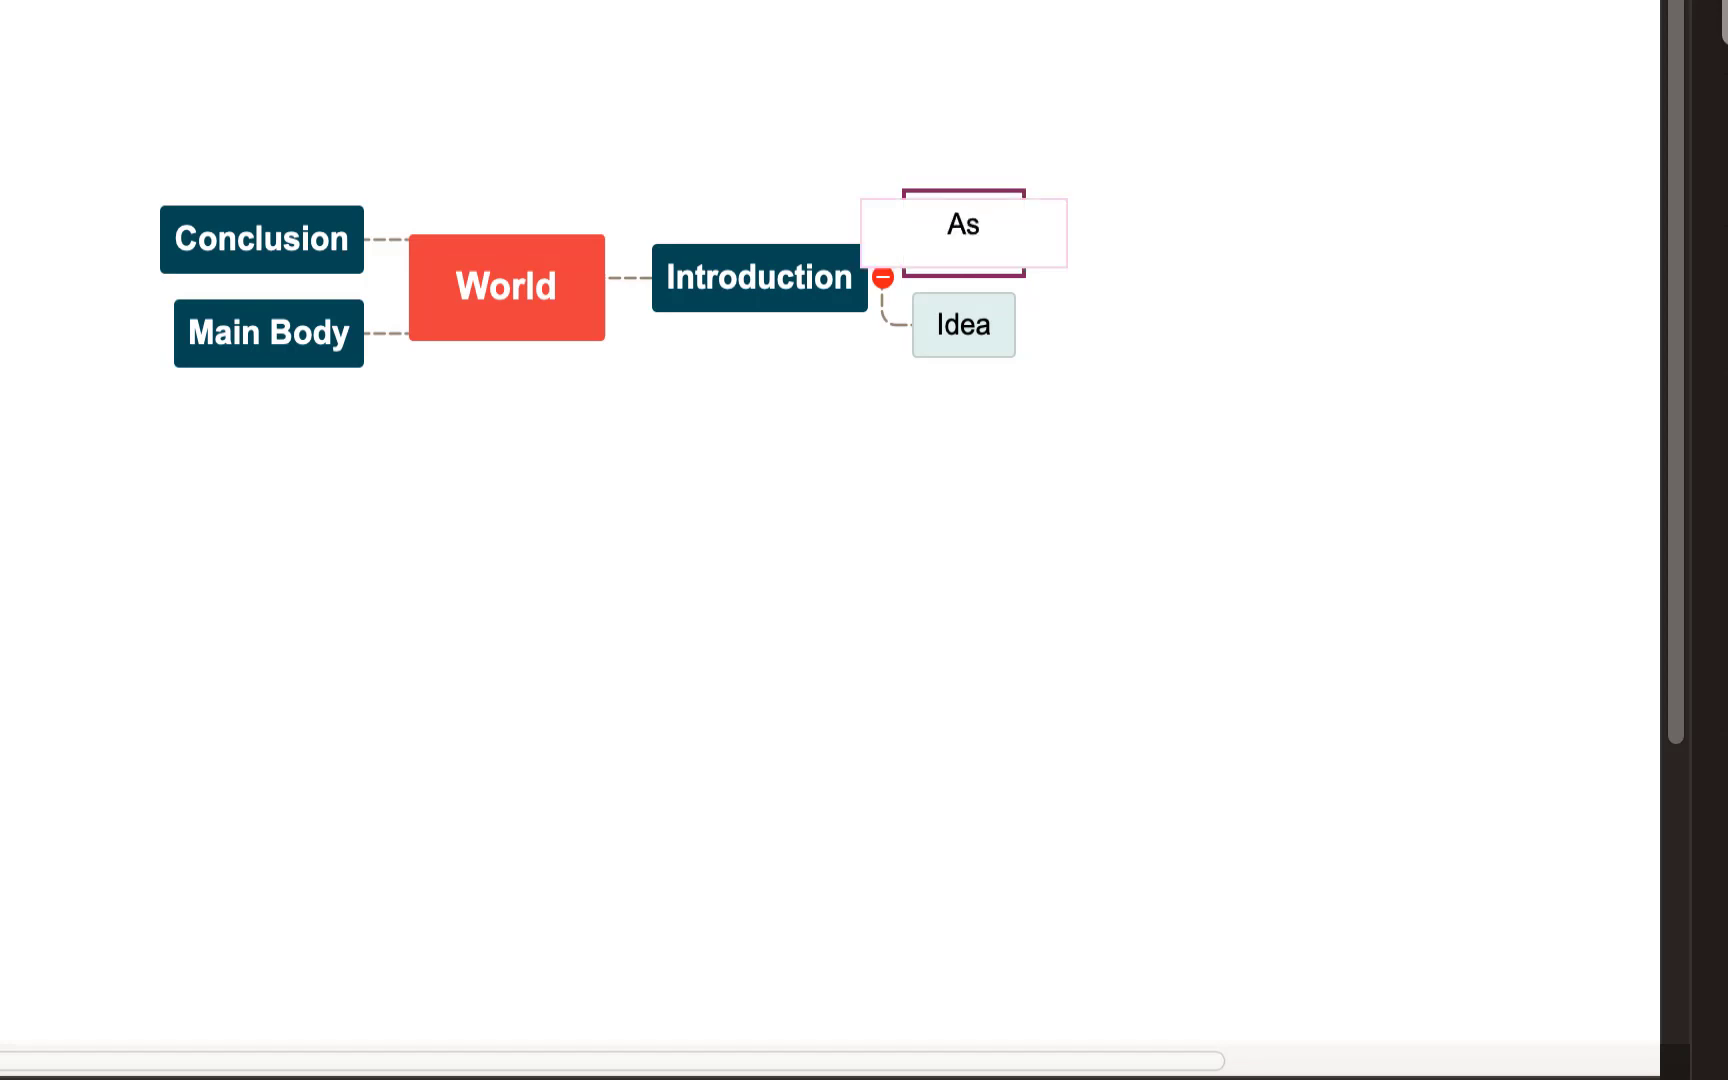
left_click(963, 320)
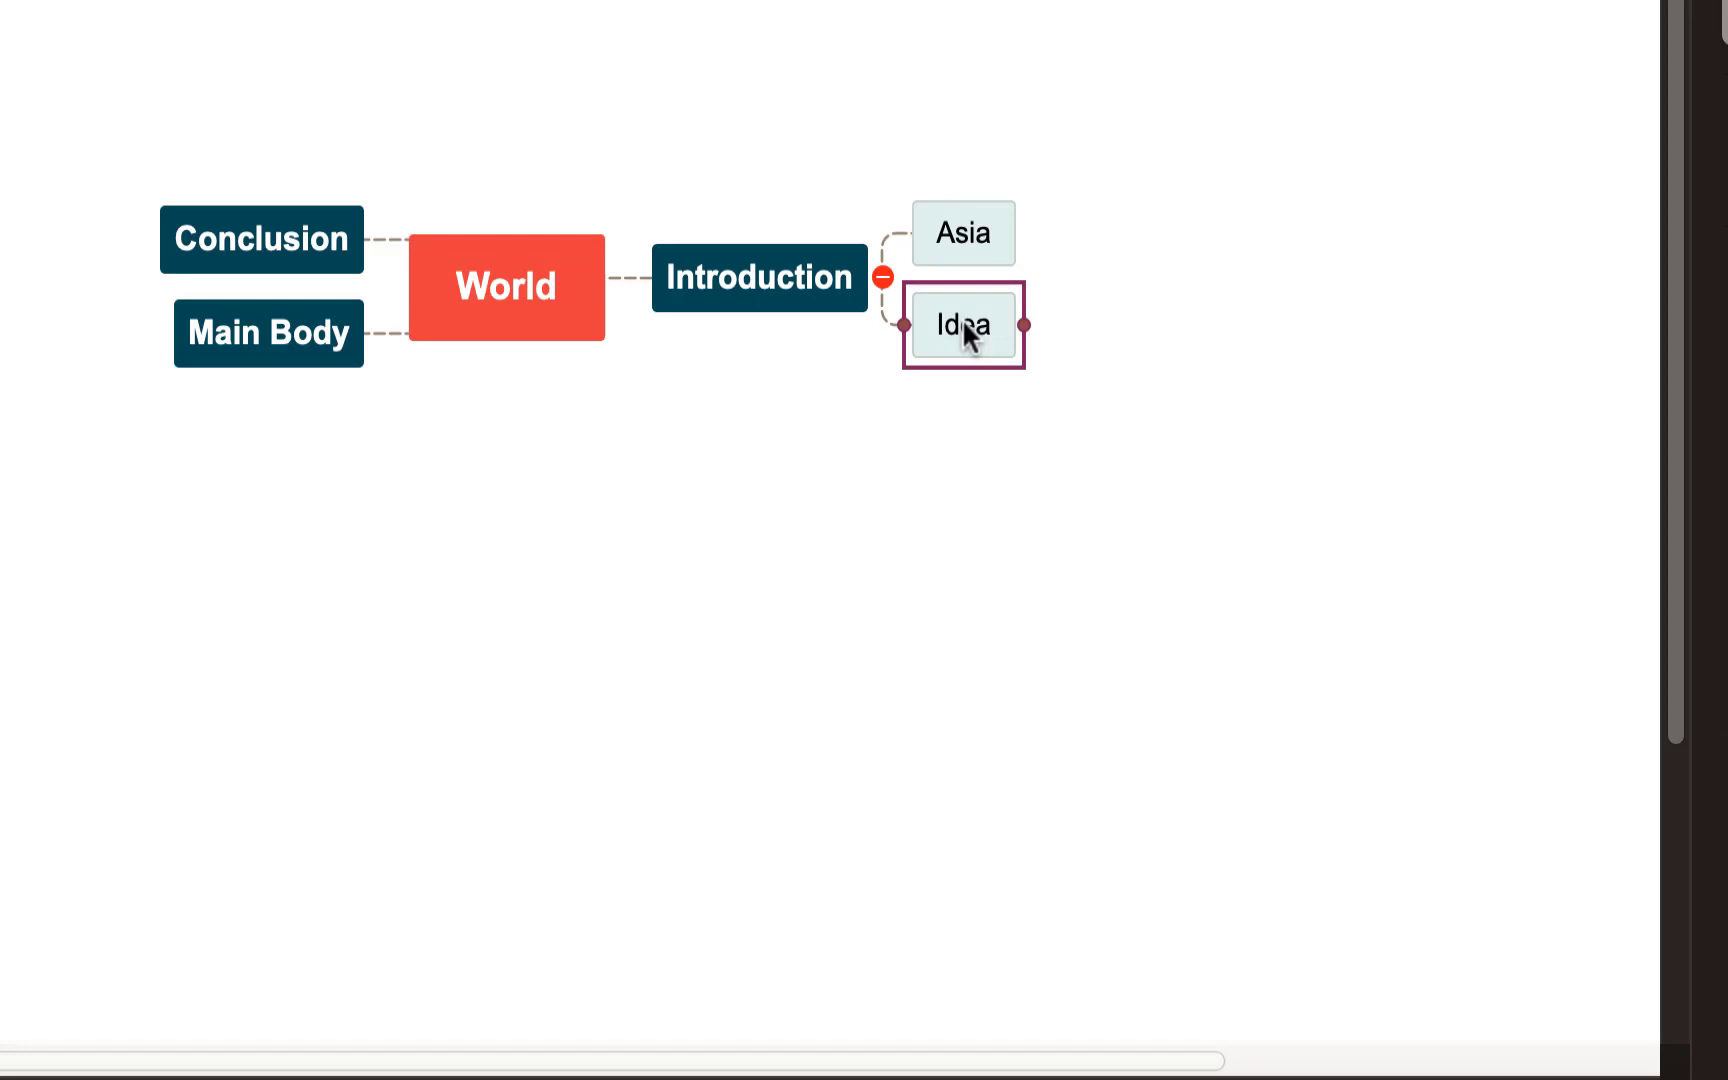
type("America")
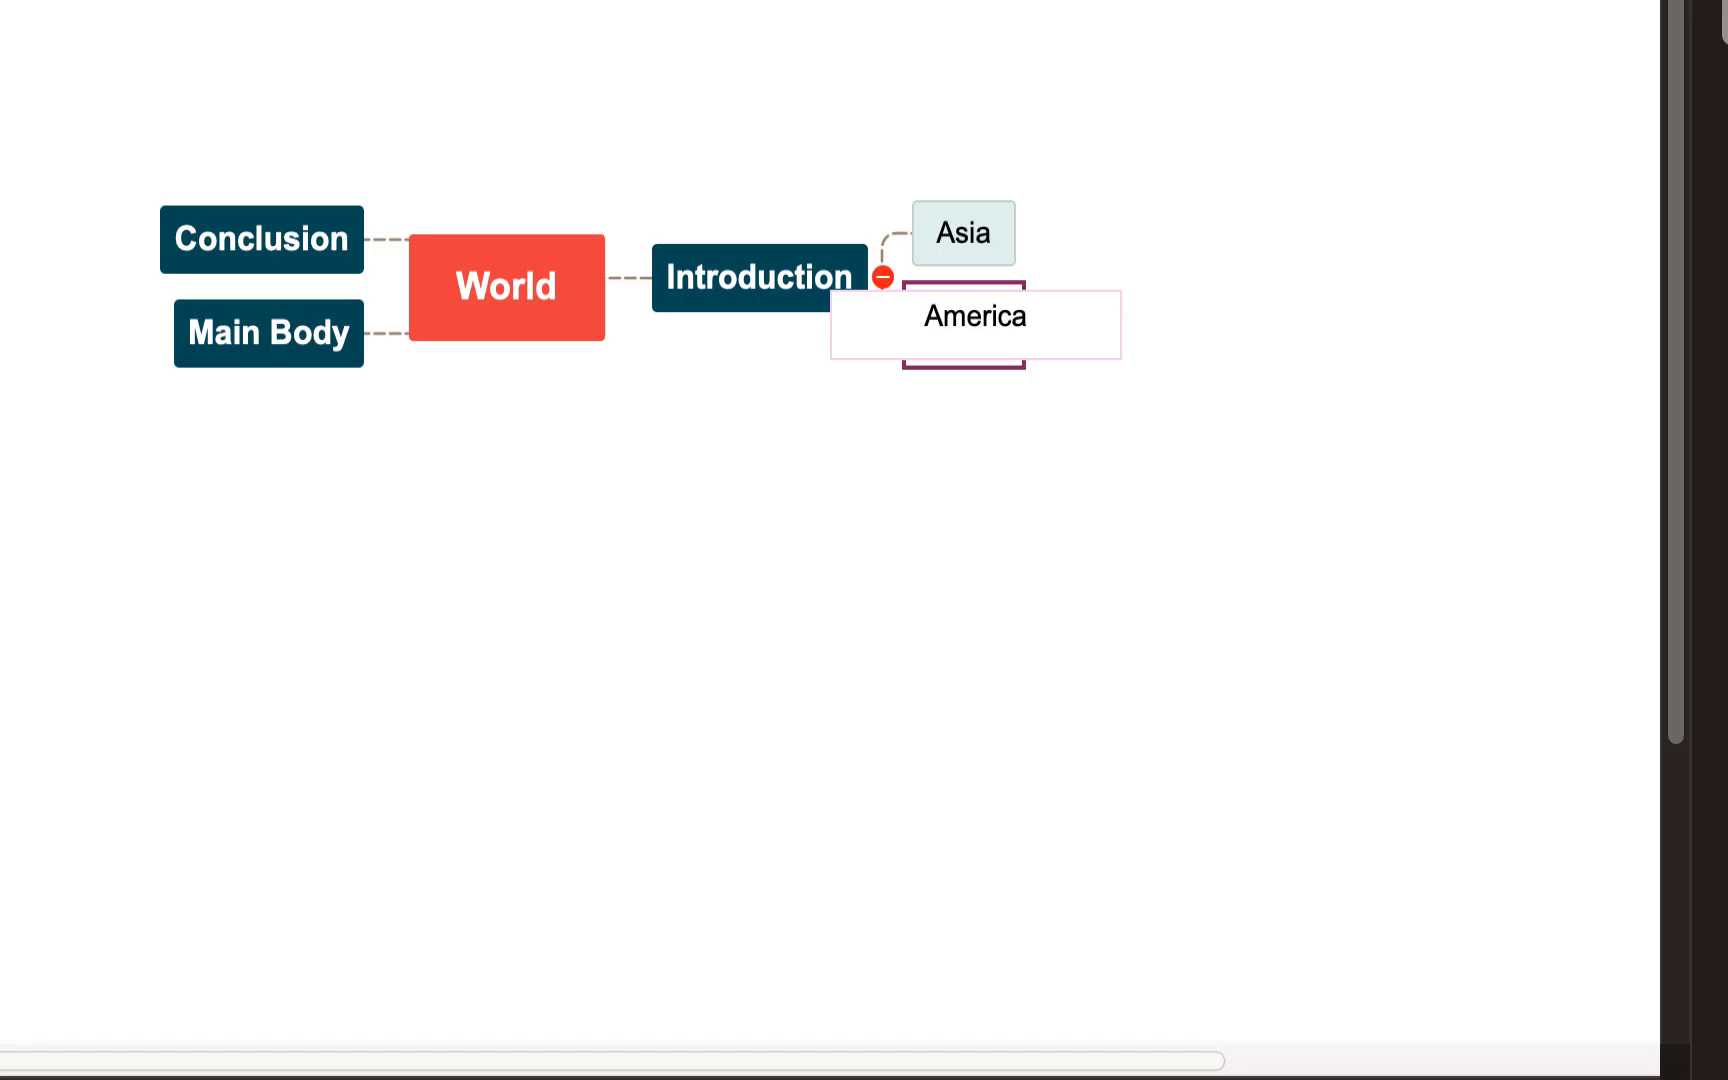
left_click(1064, 473)
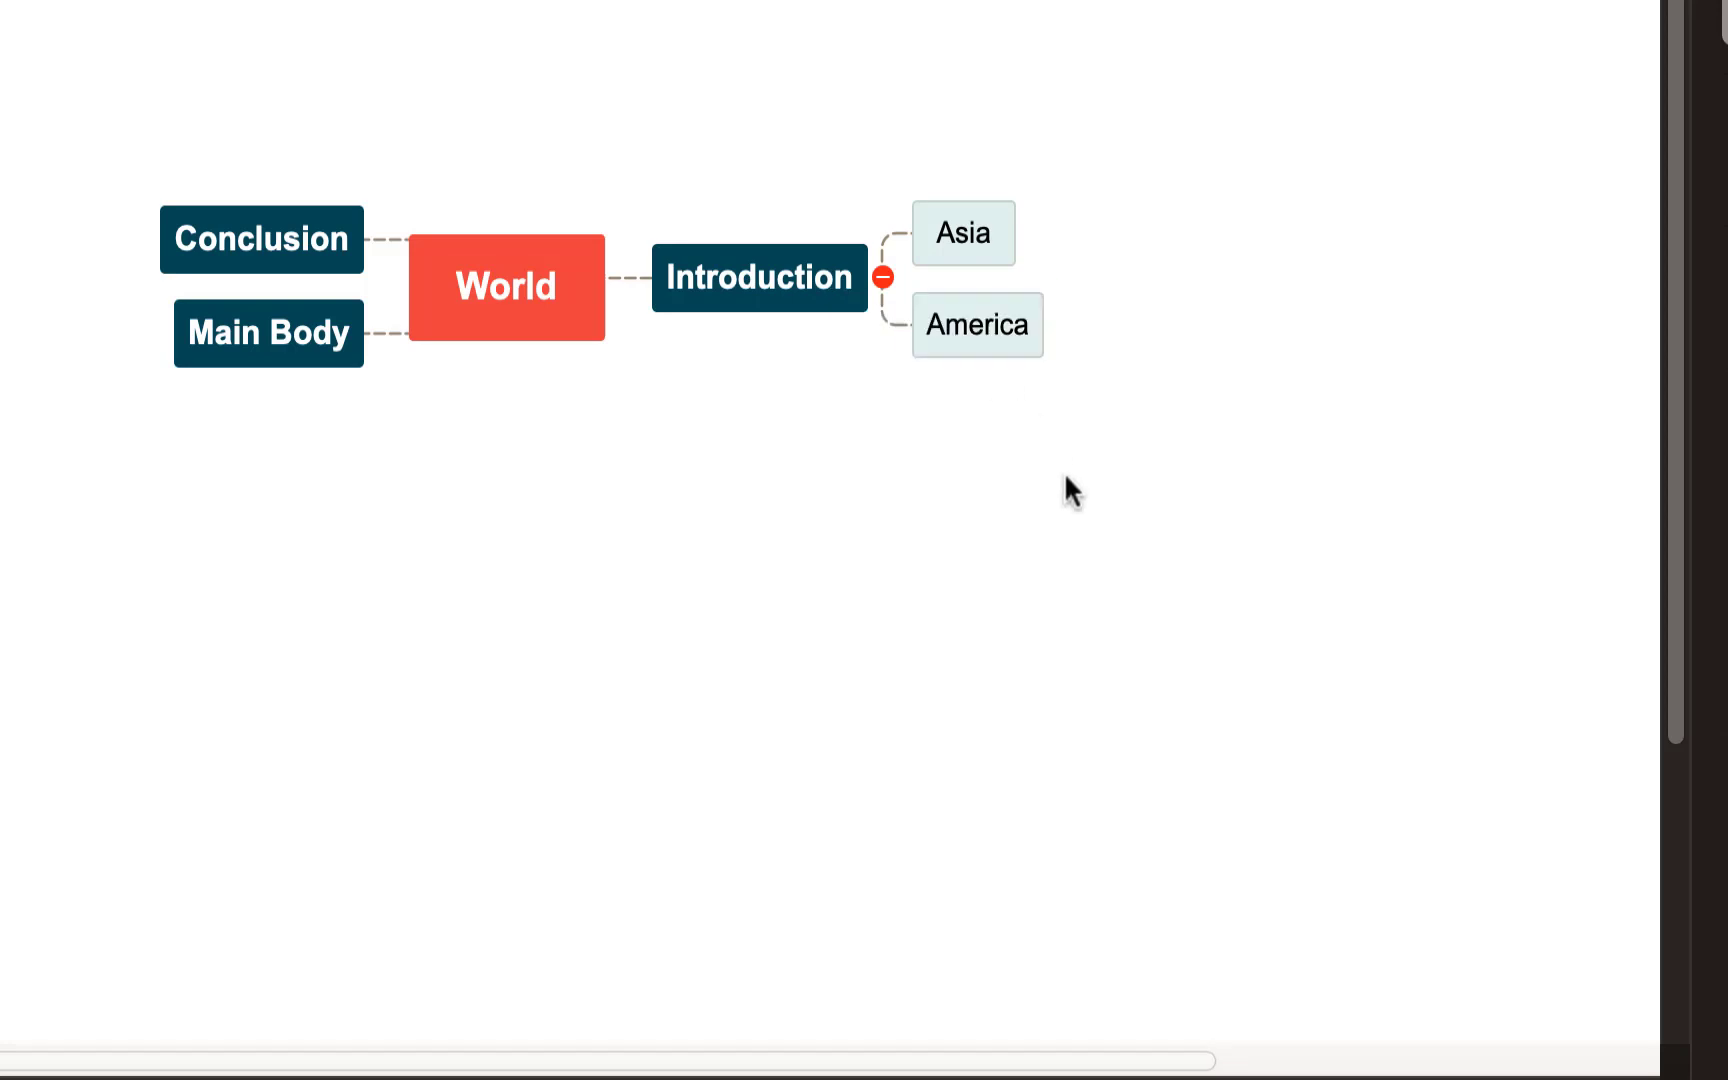
left_click(762, 278)
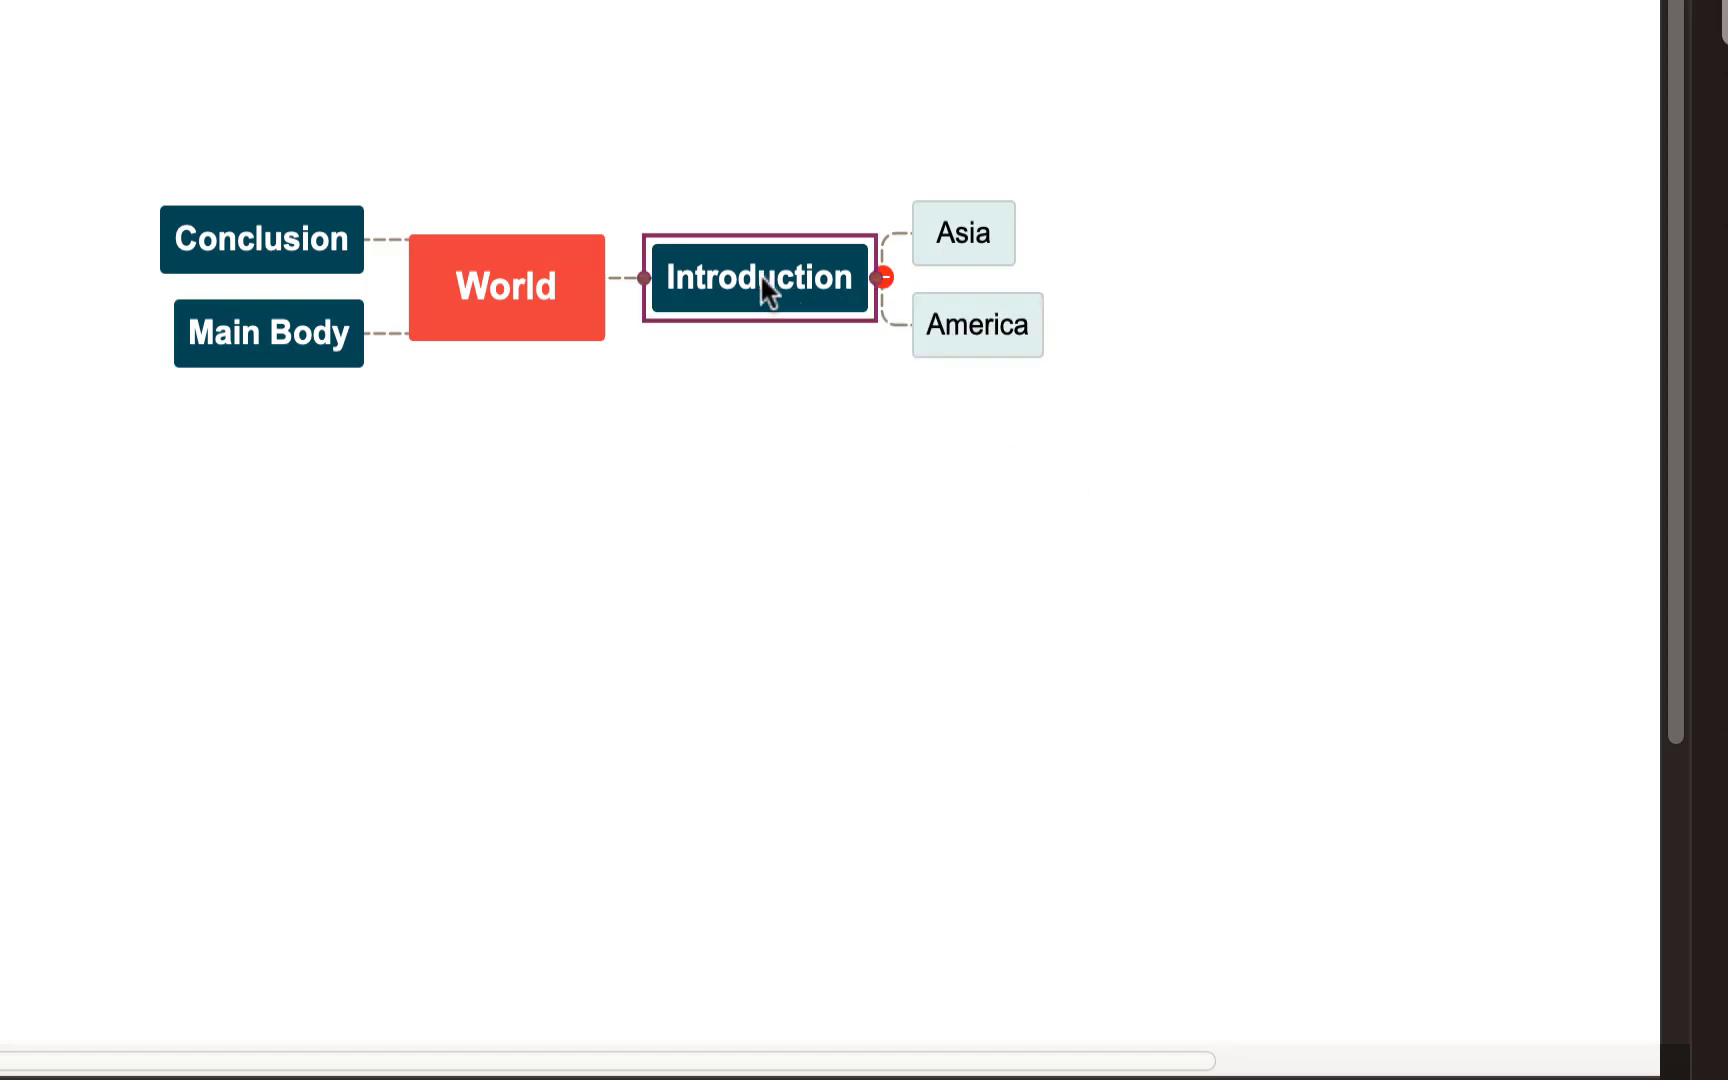
Attach a text note to Asia and paste in the paragraph about the 3.4-million city
left_click(947, 233)
left_click(963, 322)
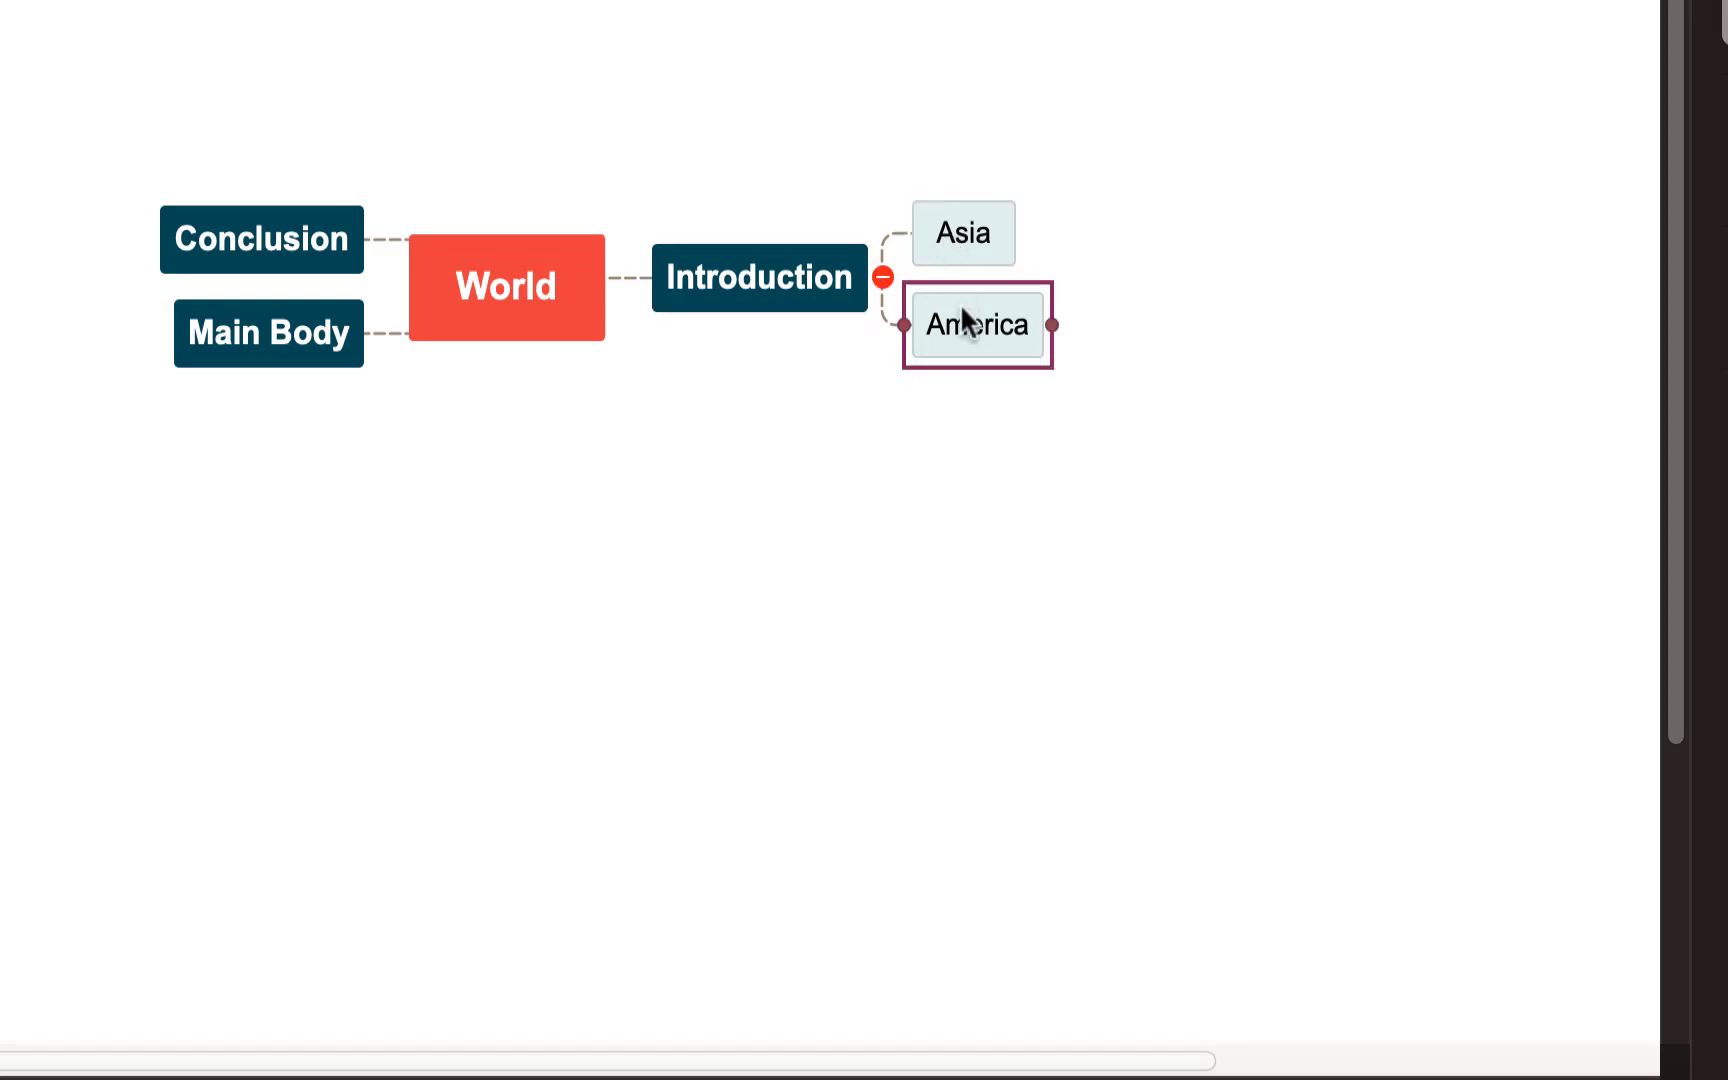
left_click(965, 240)
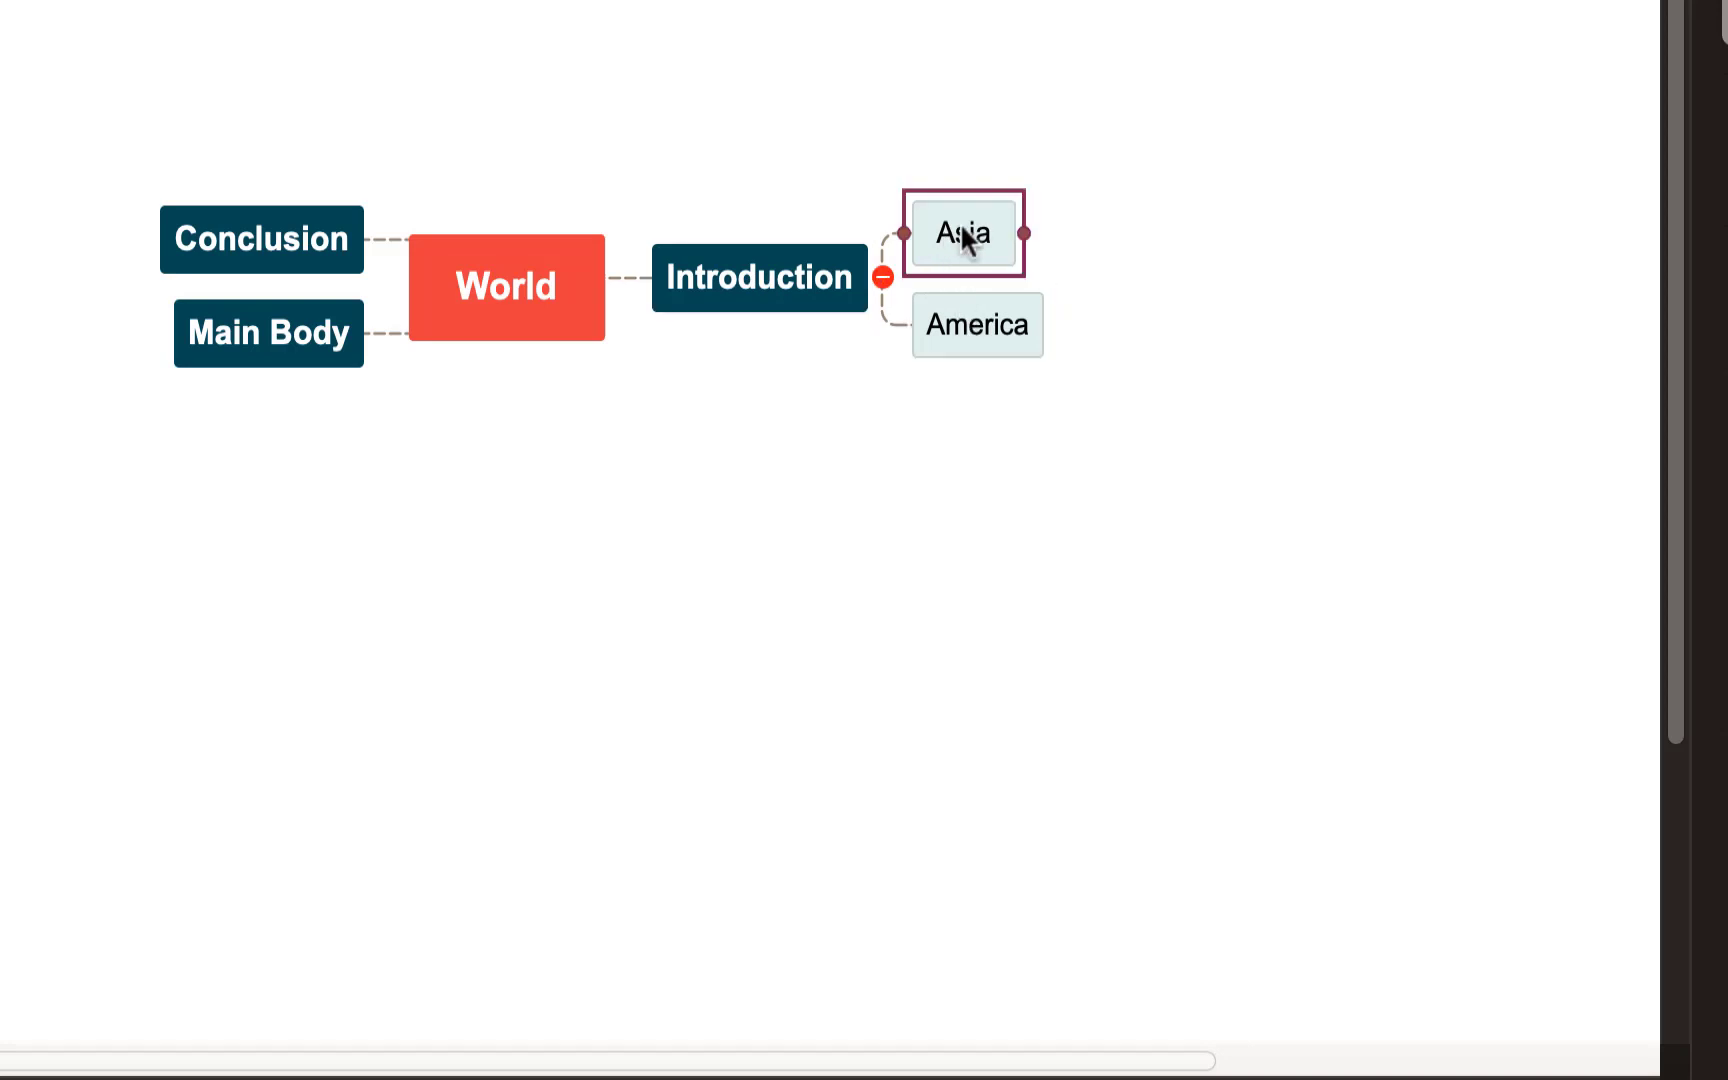
right_click(965, 240)
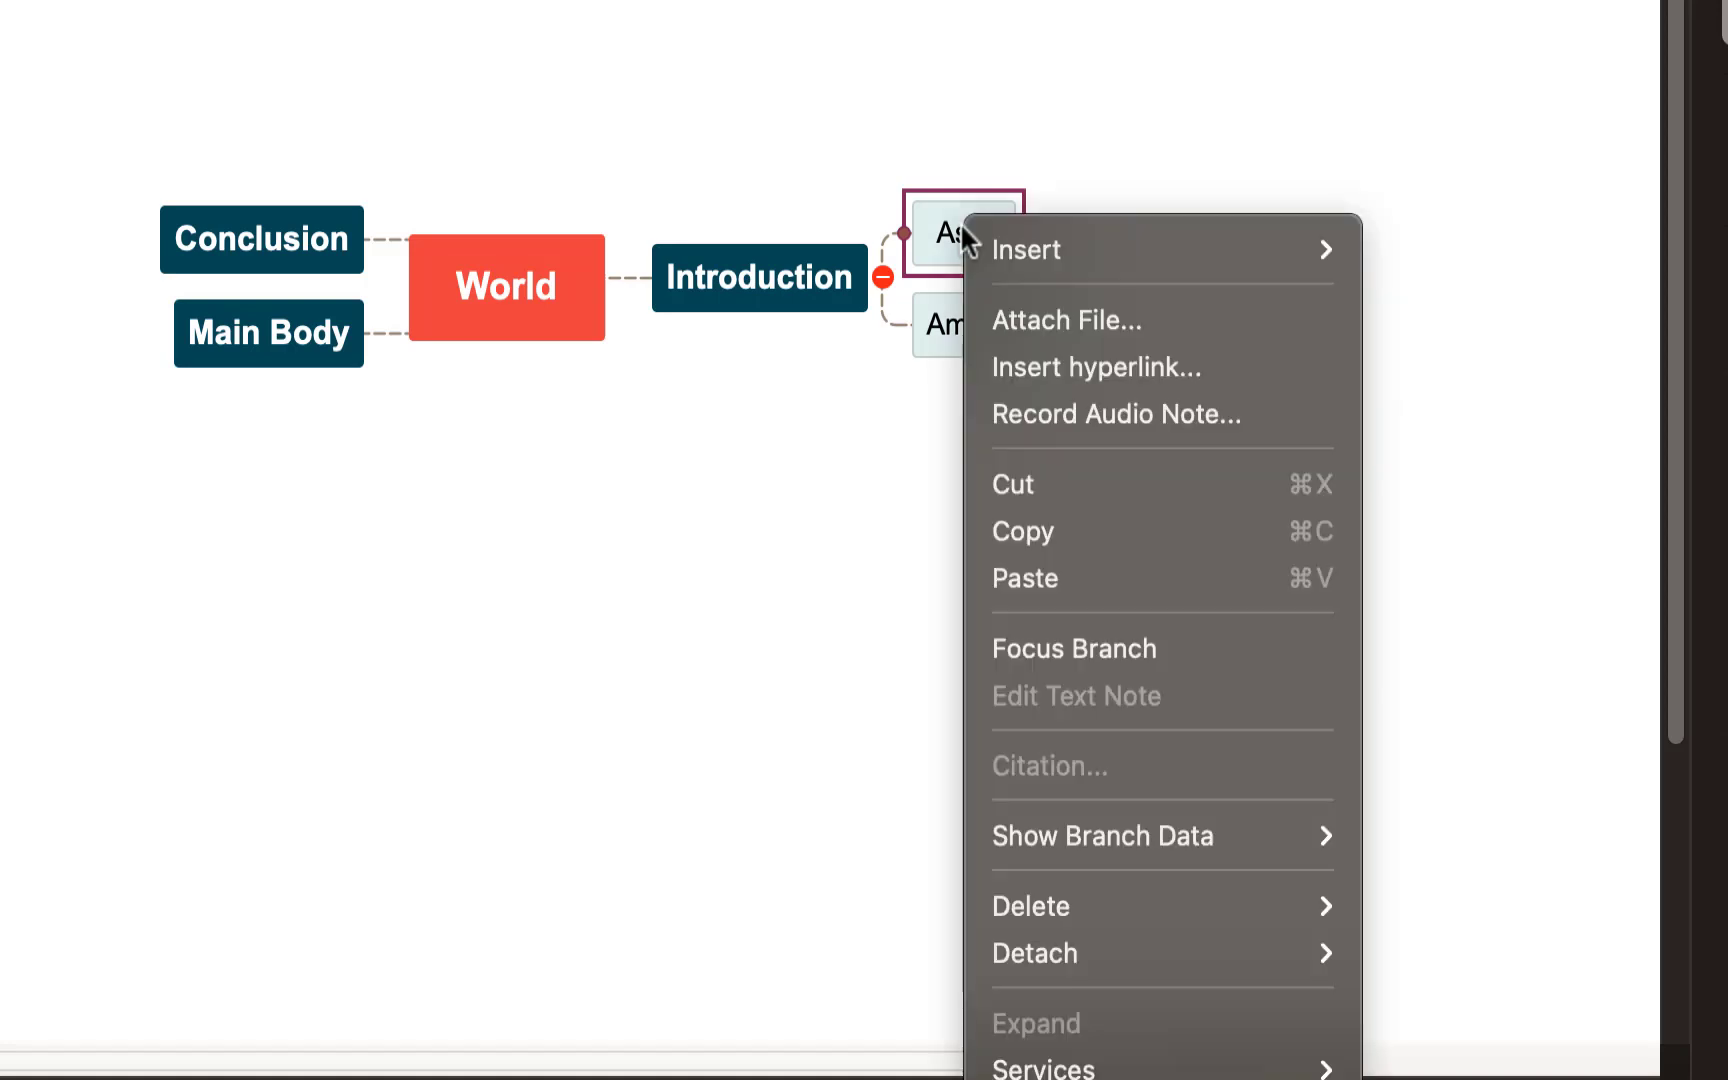
mouse_move(1142, 250)
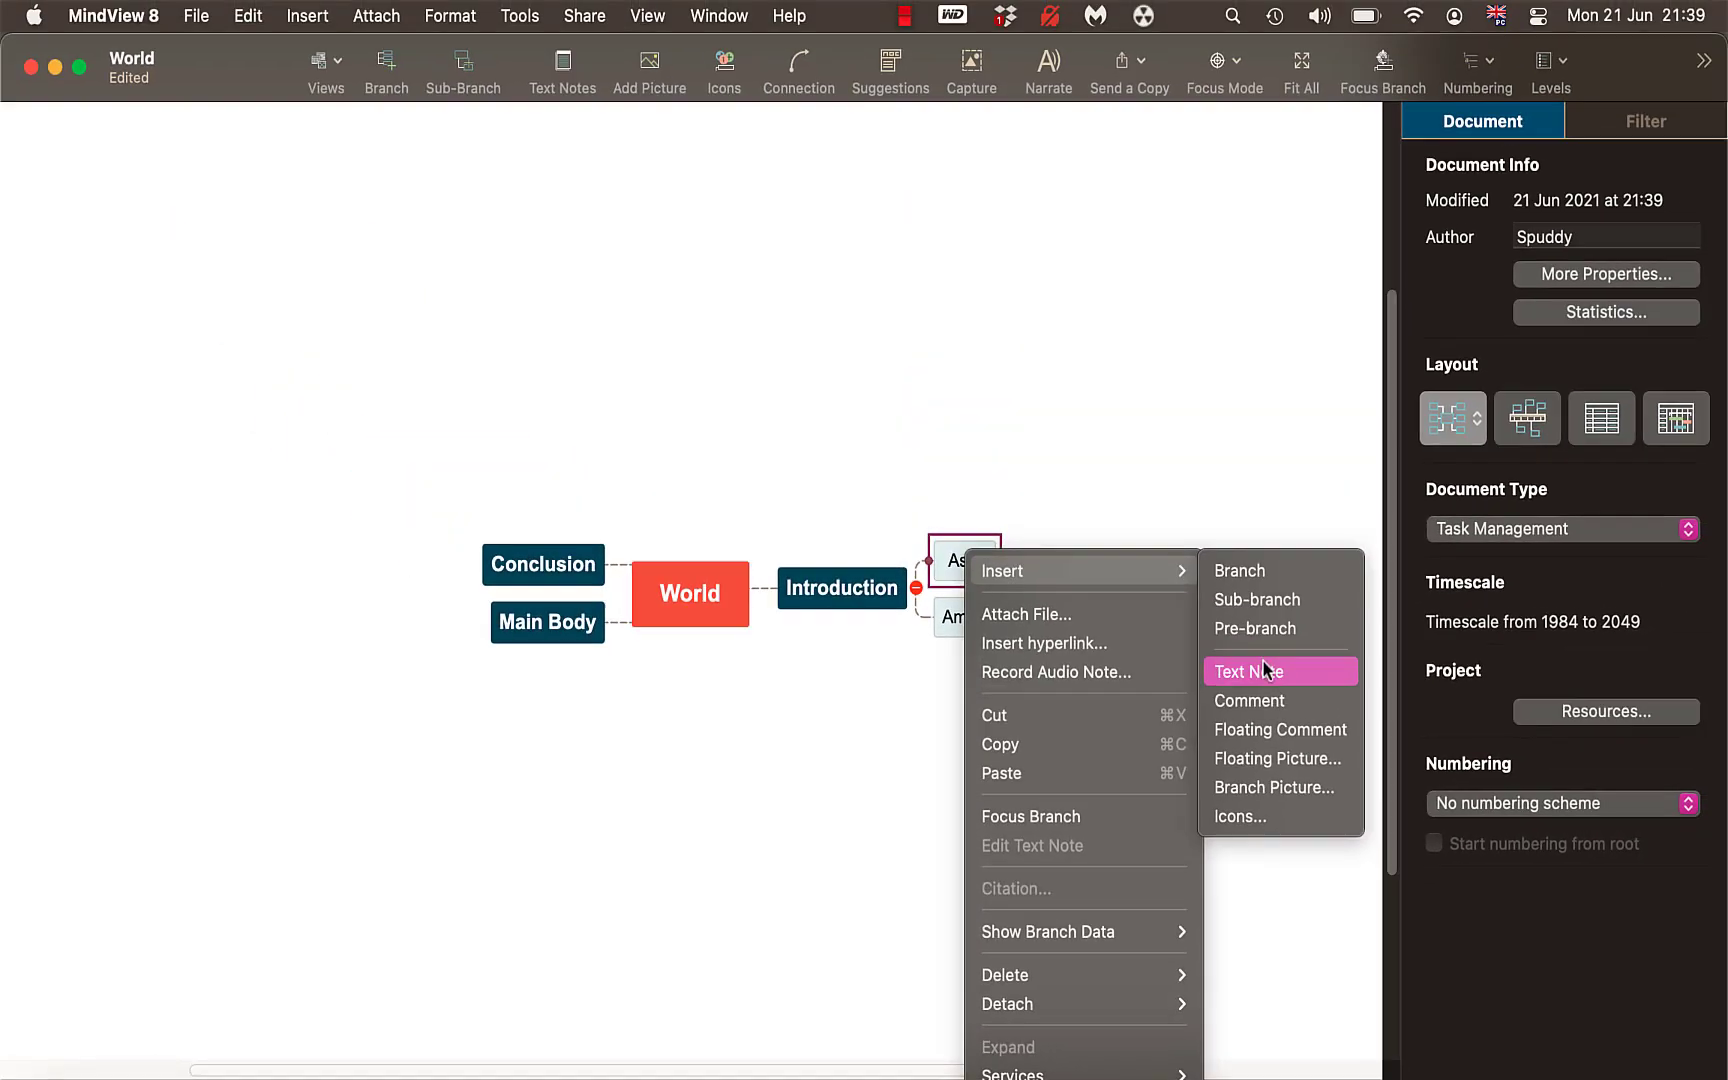
left_click(1331, 559)
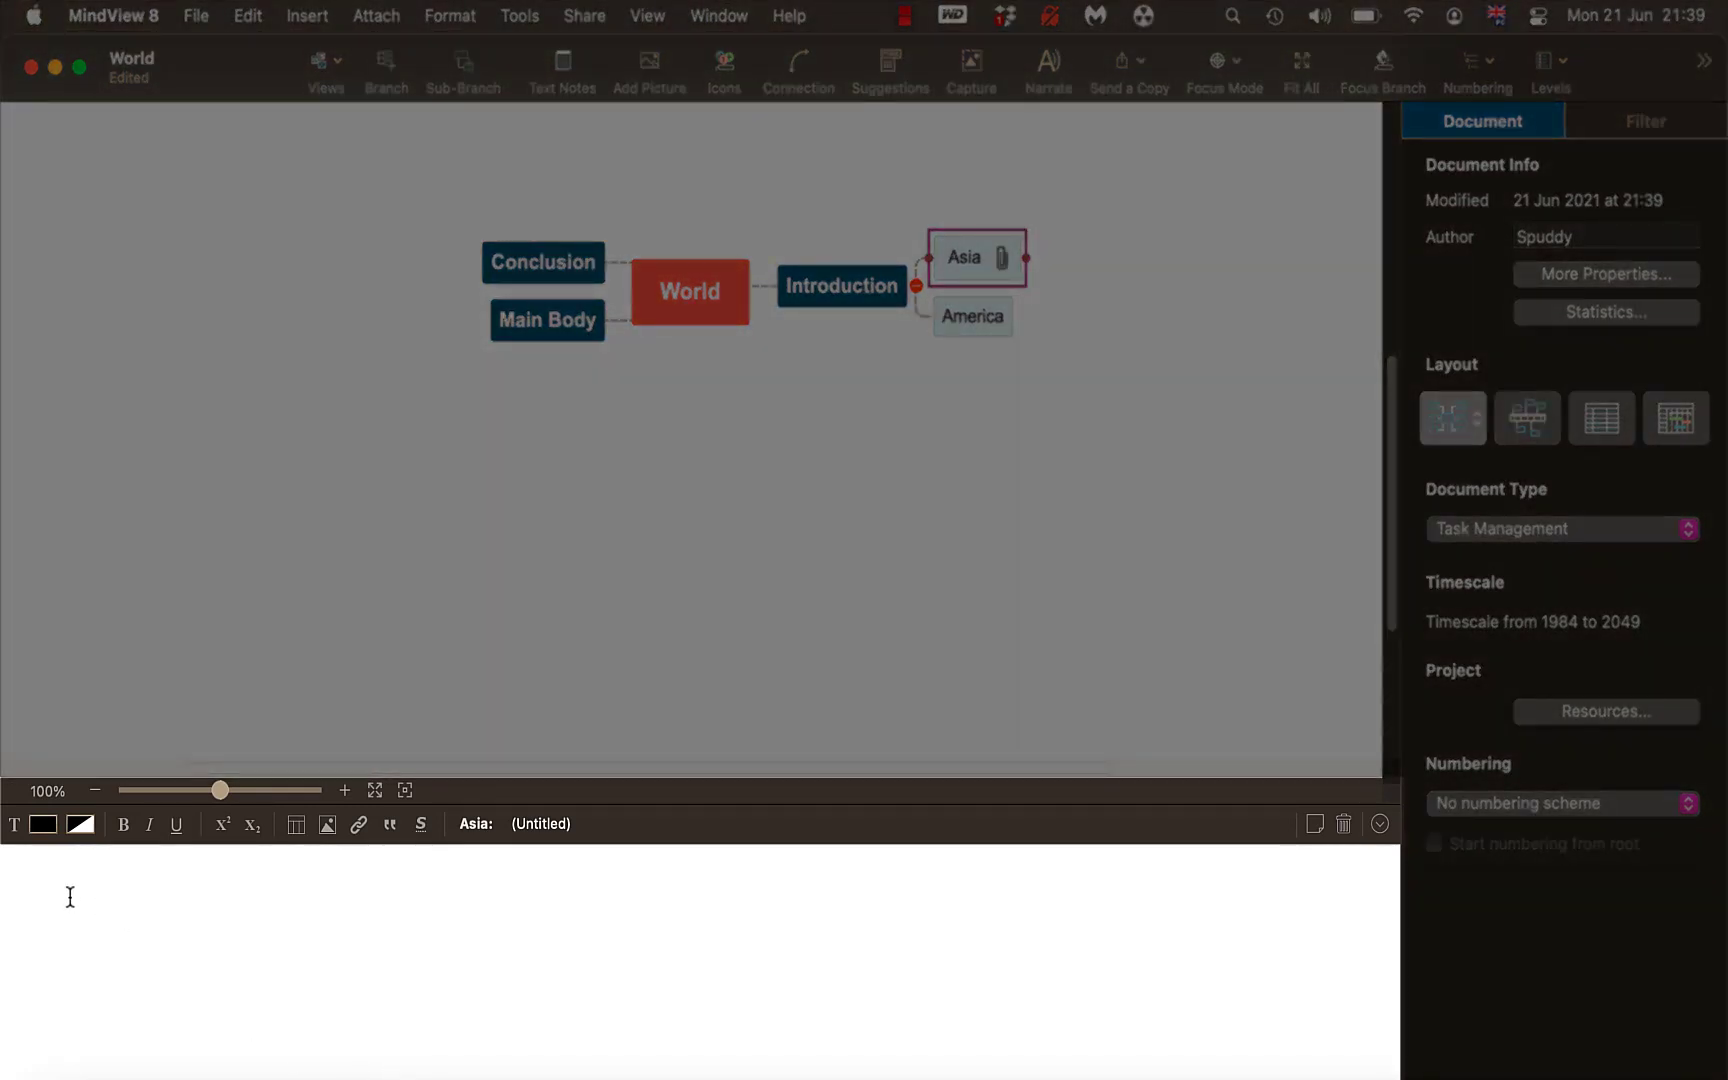
type("he city has almost 3.4 million[8] inhabitants and a metropolitan area population of approximately 6.7 million. It is the second-largest city in the European Union (EU), surpassed only by Berlin in its administrative limits, and its monocentric metropolitan area is the second-largest in the EU, surpassed only by Paris.[9][10][11] The municipality covers 604.3 km2 (233.3 sq mi) geographical area.[12]")
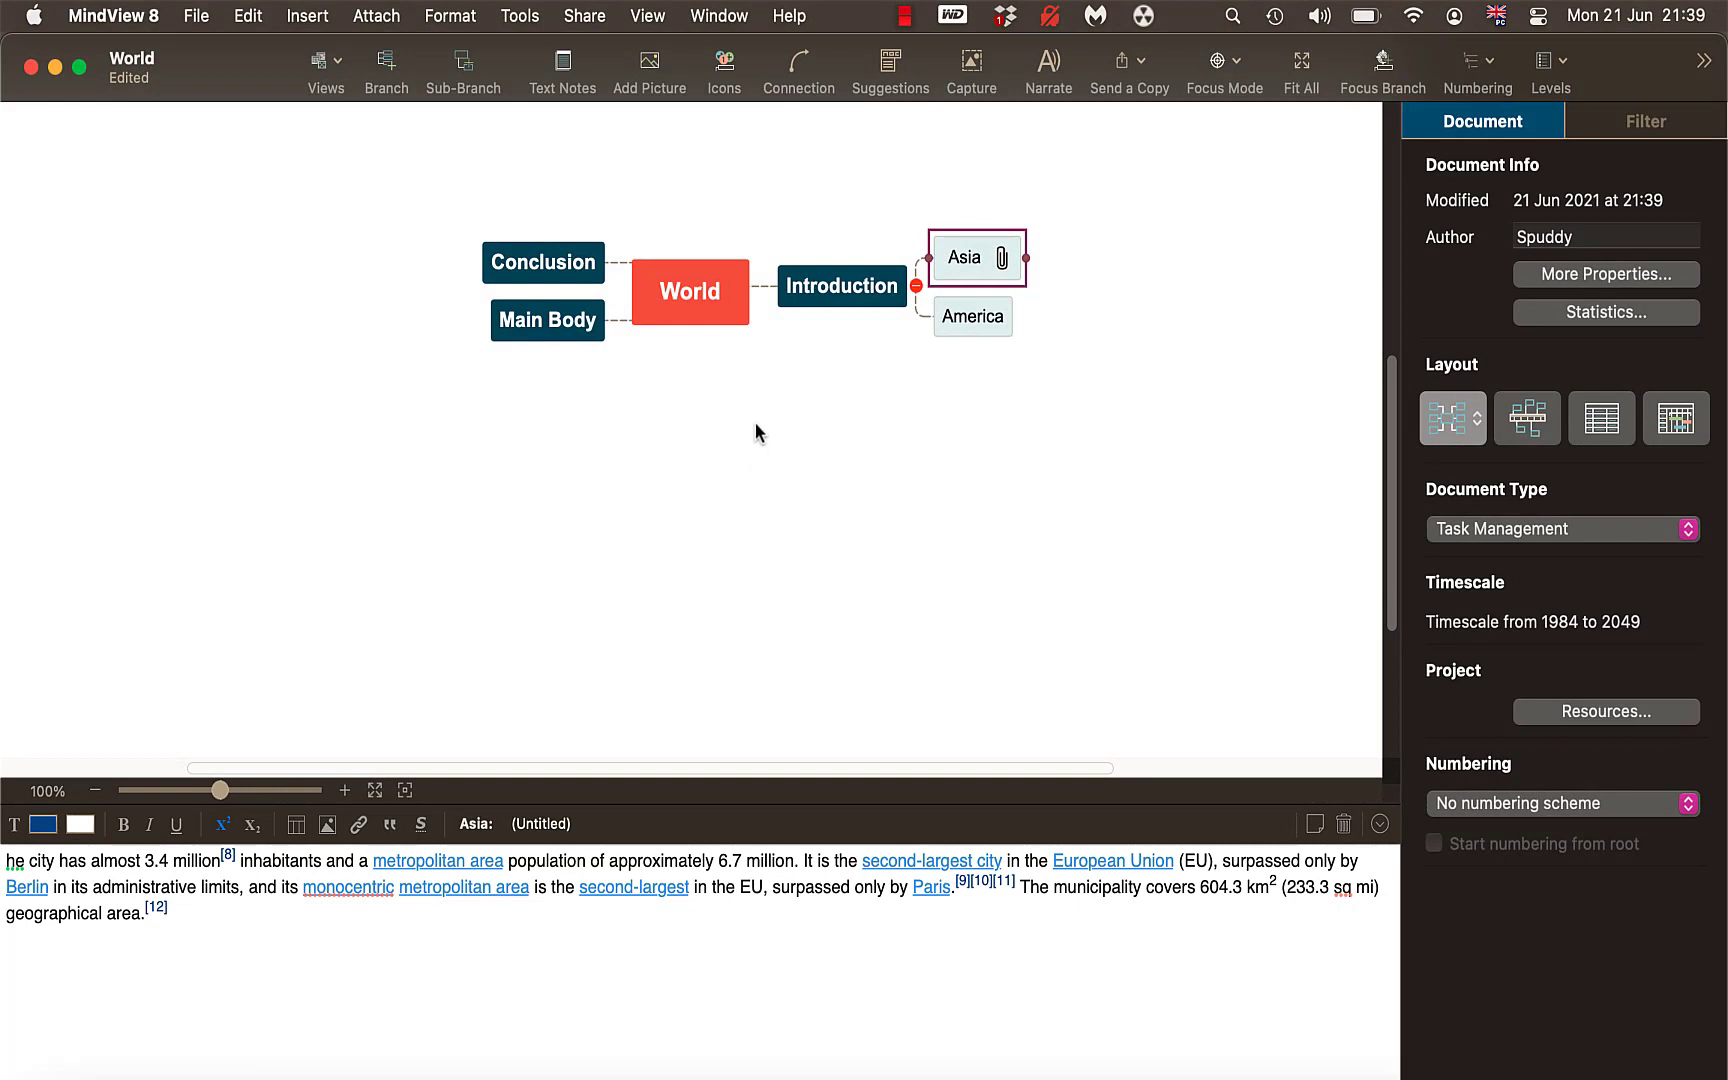
left_click(966, 320)
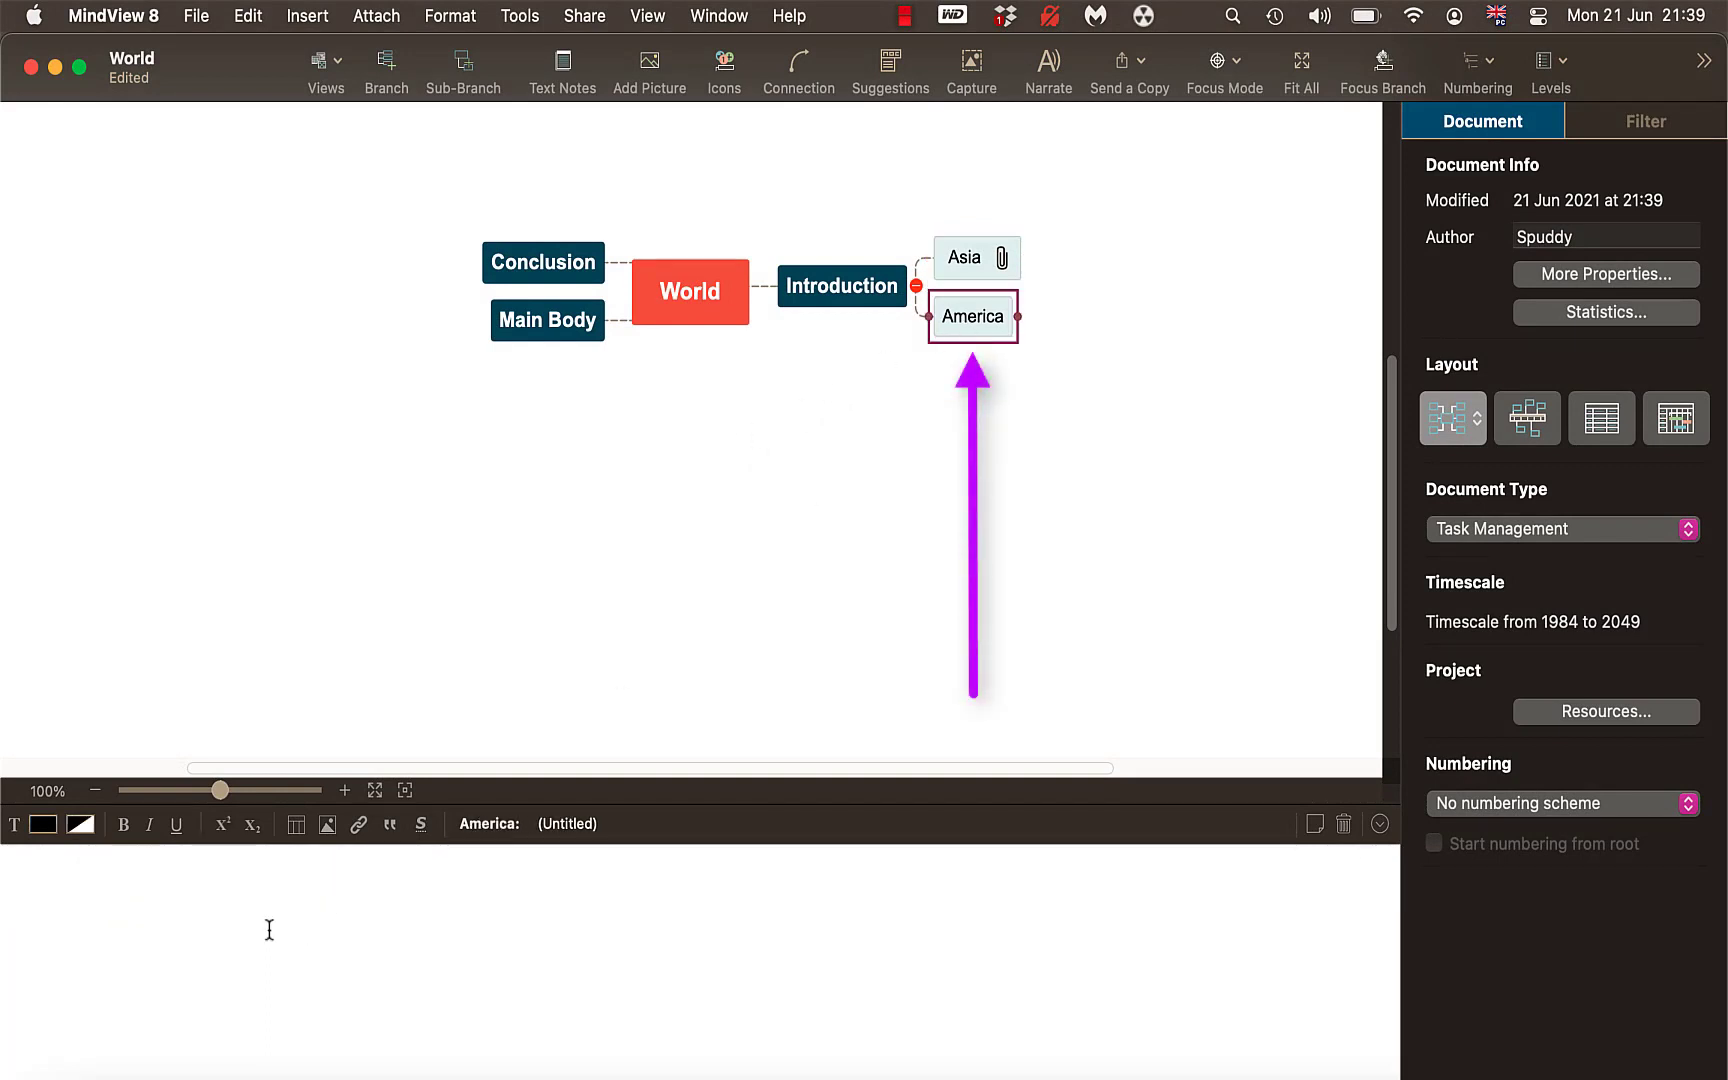
Search 'america history' in Safari and open Wikipedia's History of the United States article
left_click(611, 1018)
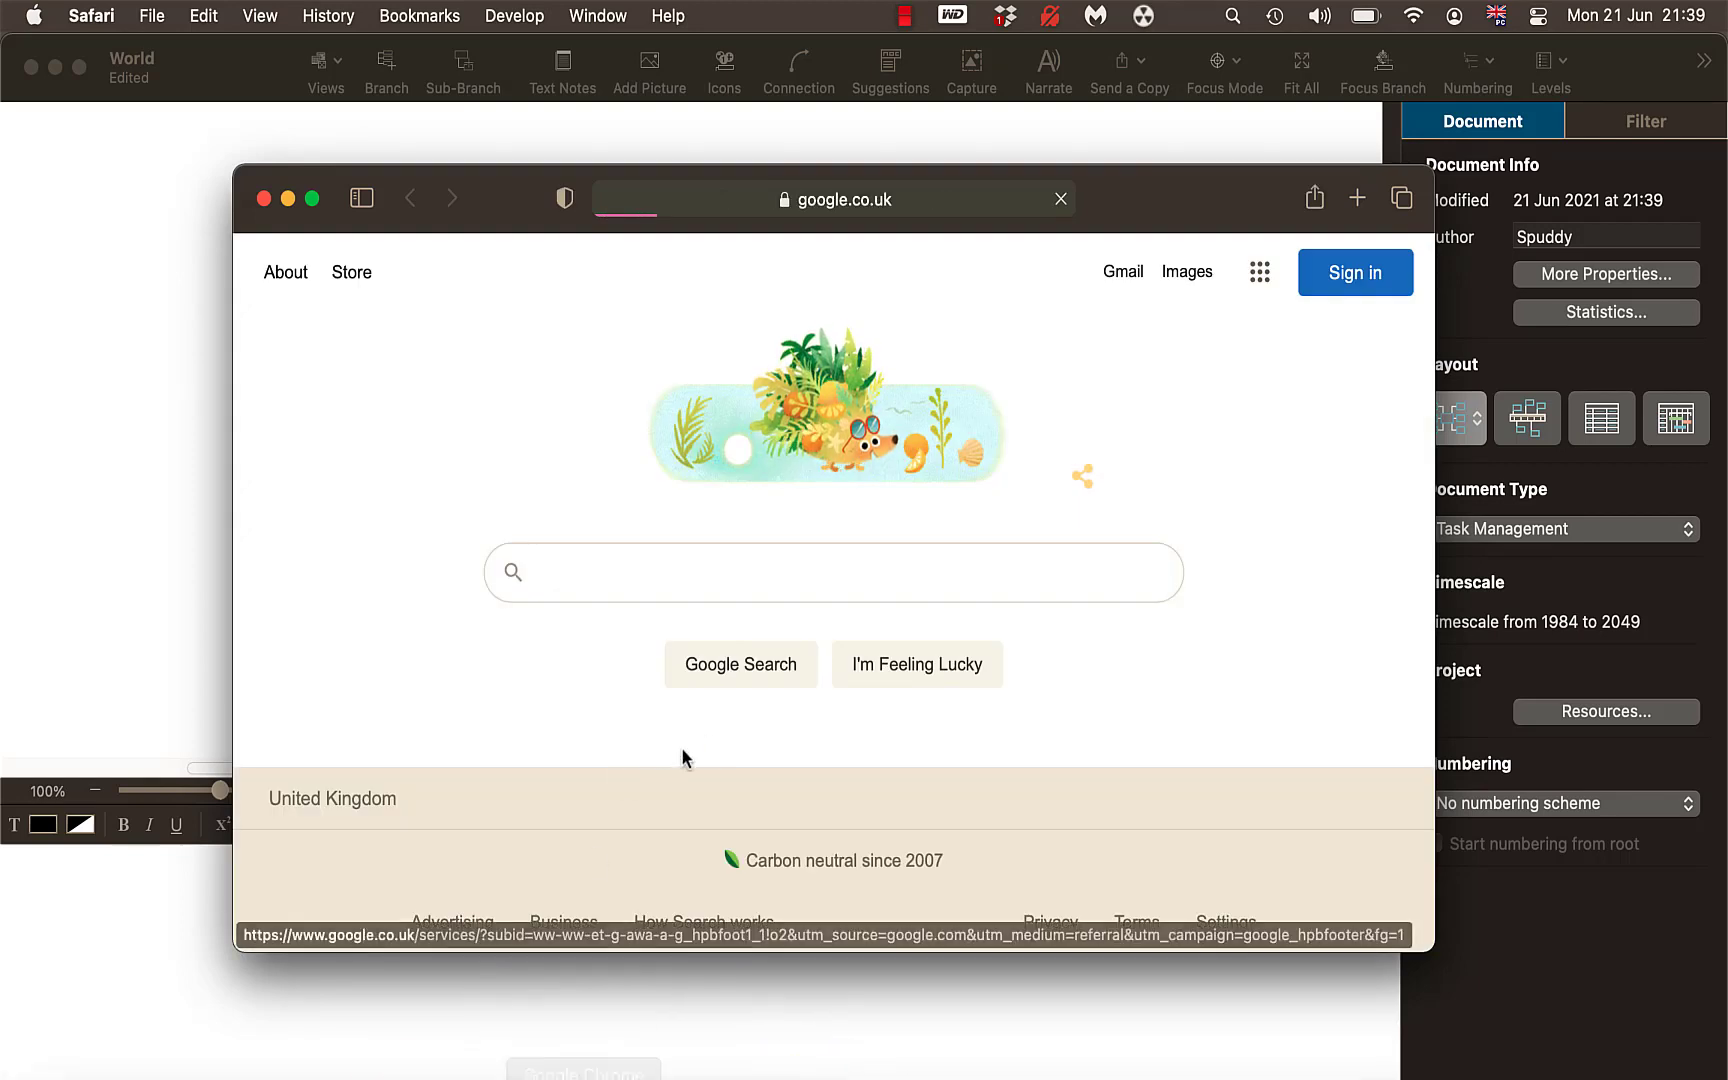
type("am")
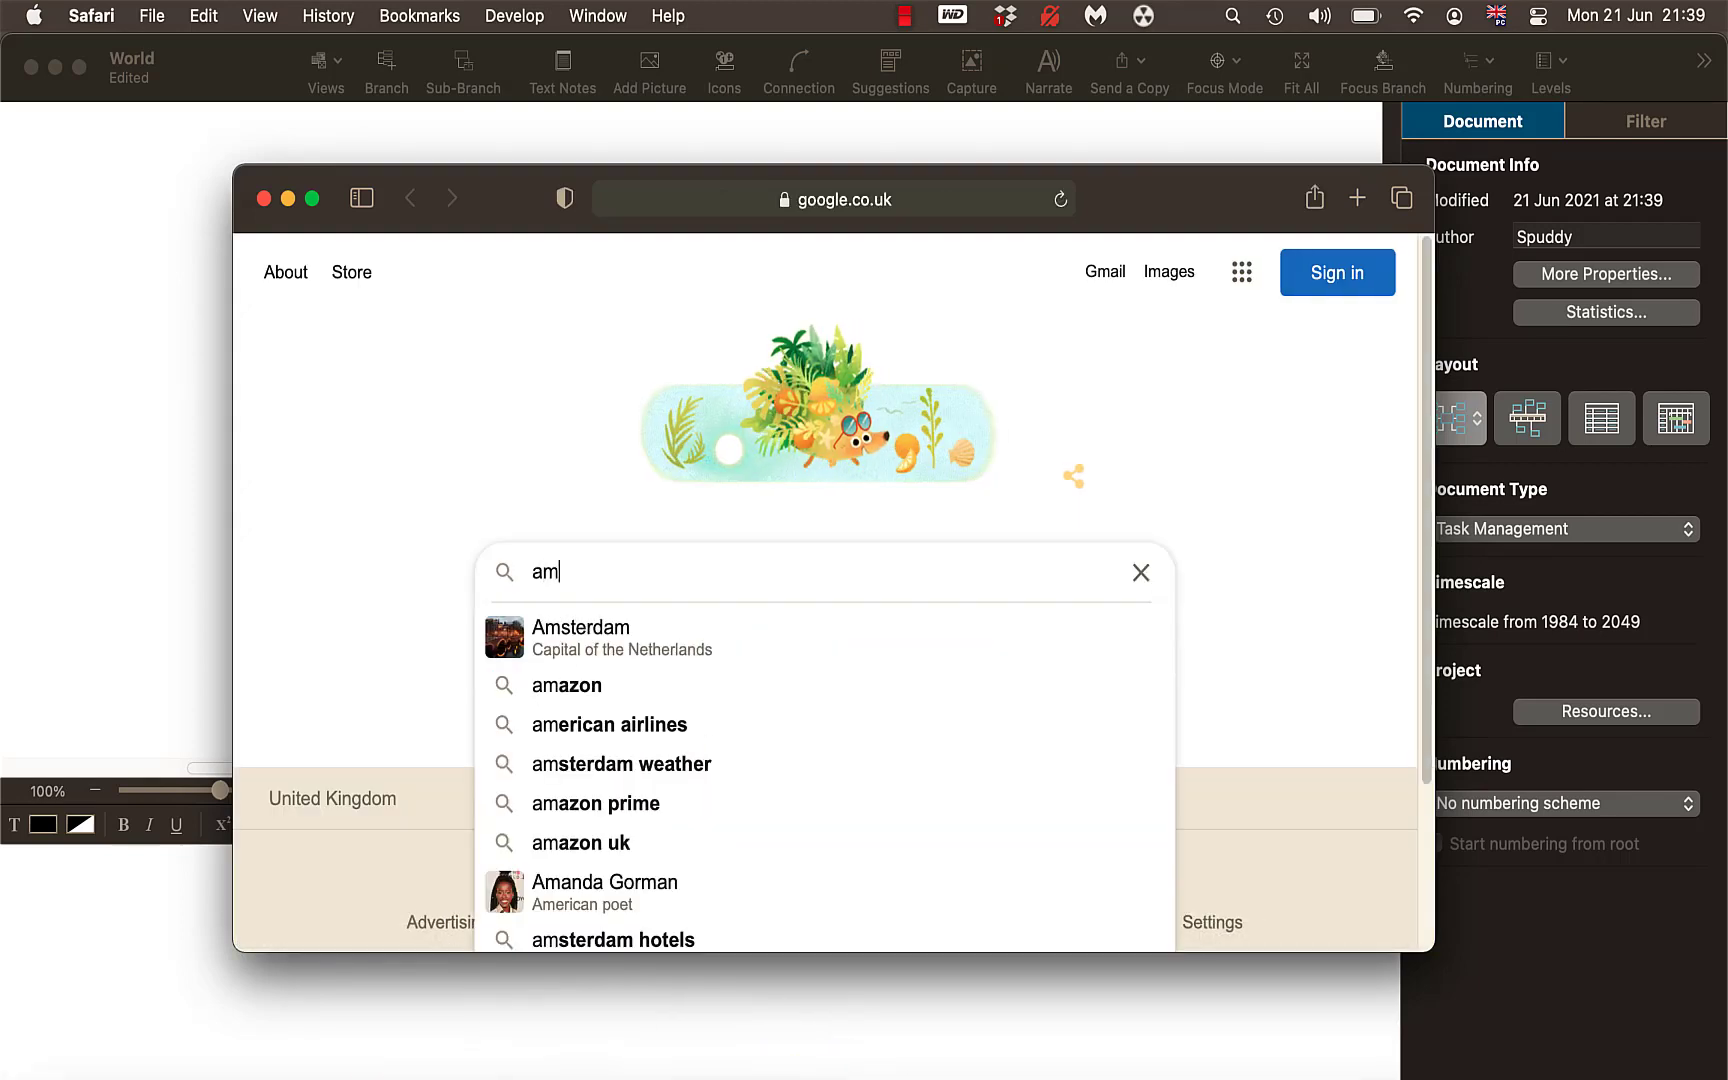
type("erica history")
key("Return")
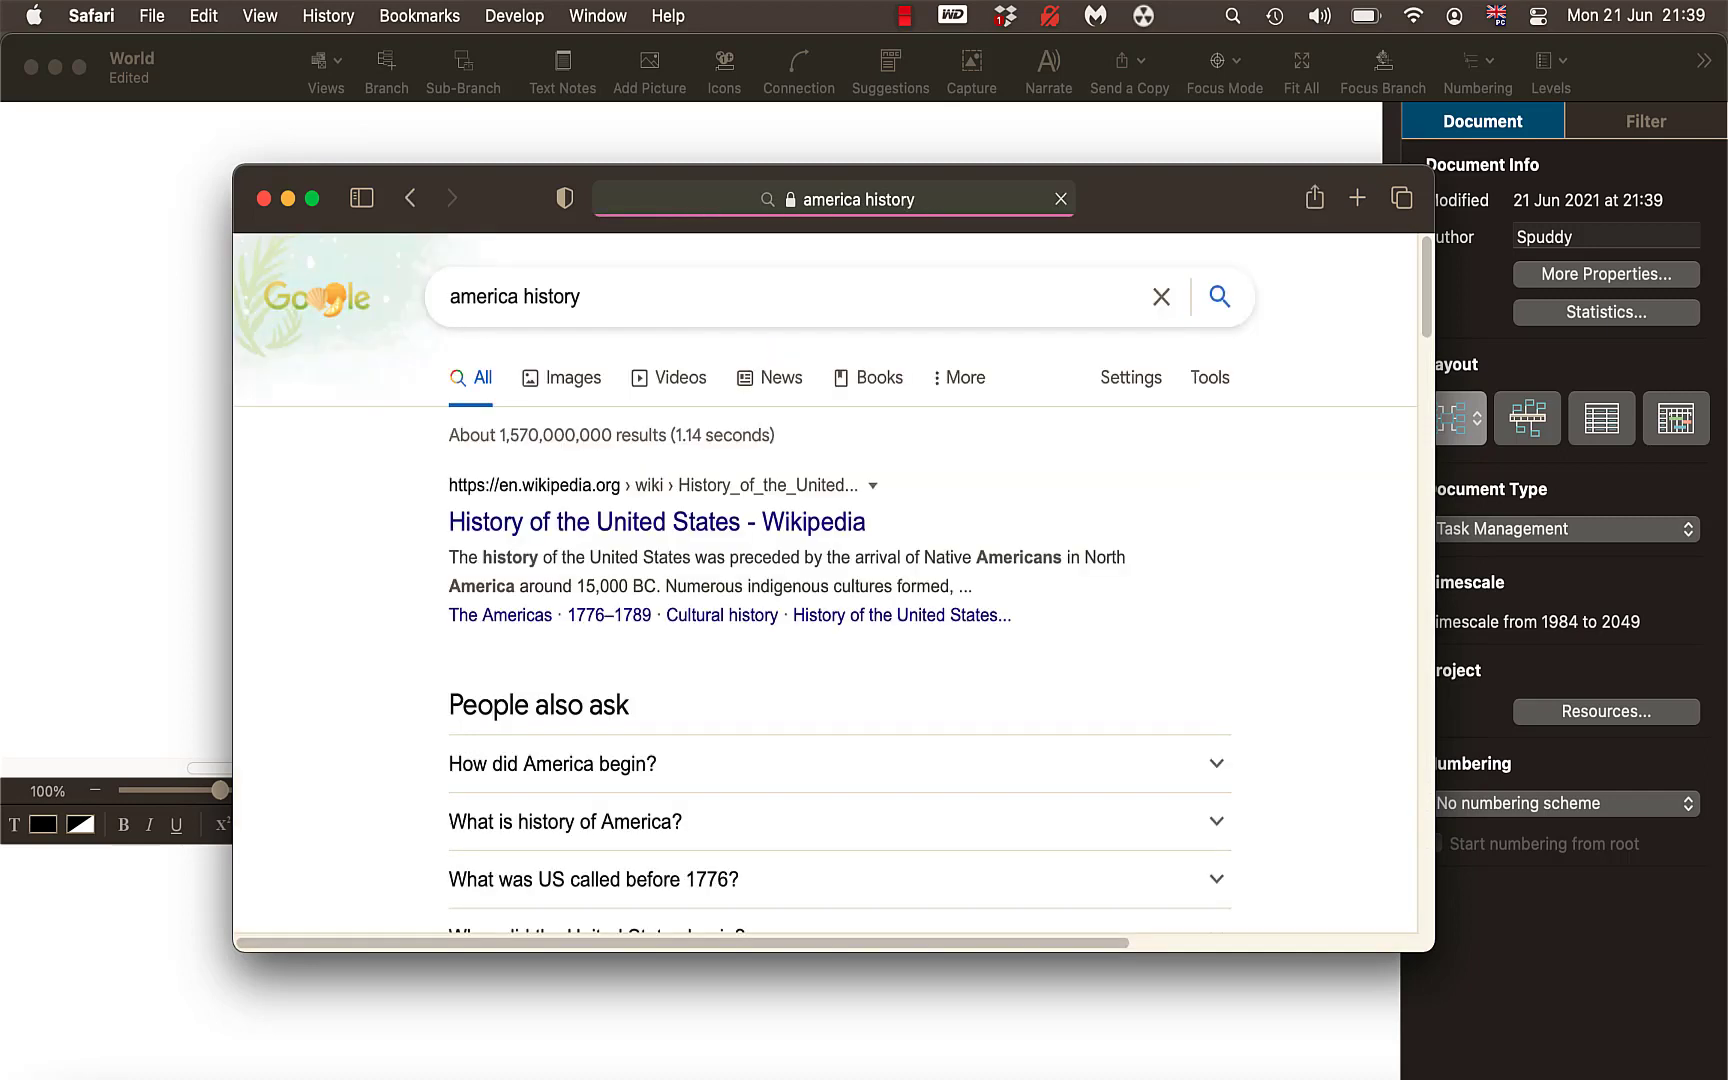
left_click(597, 524)
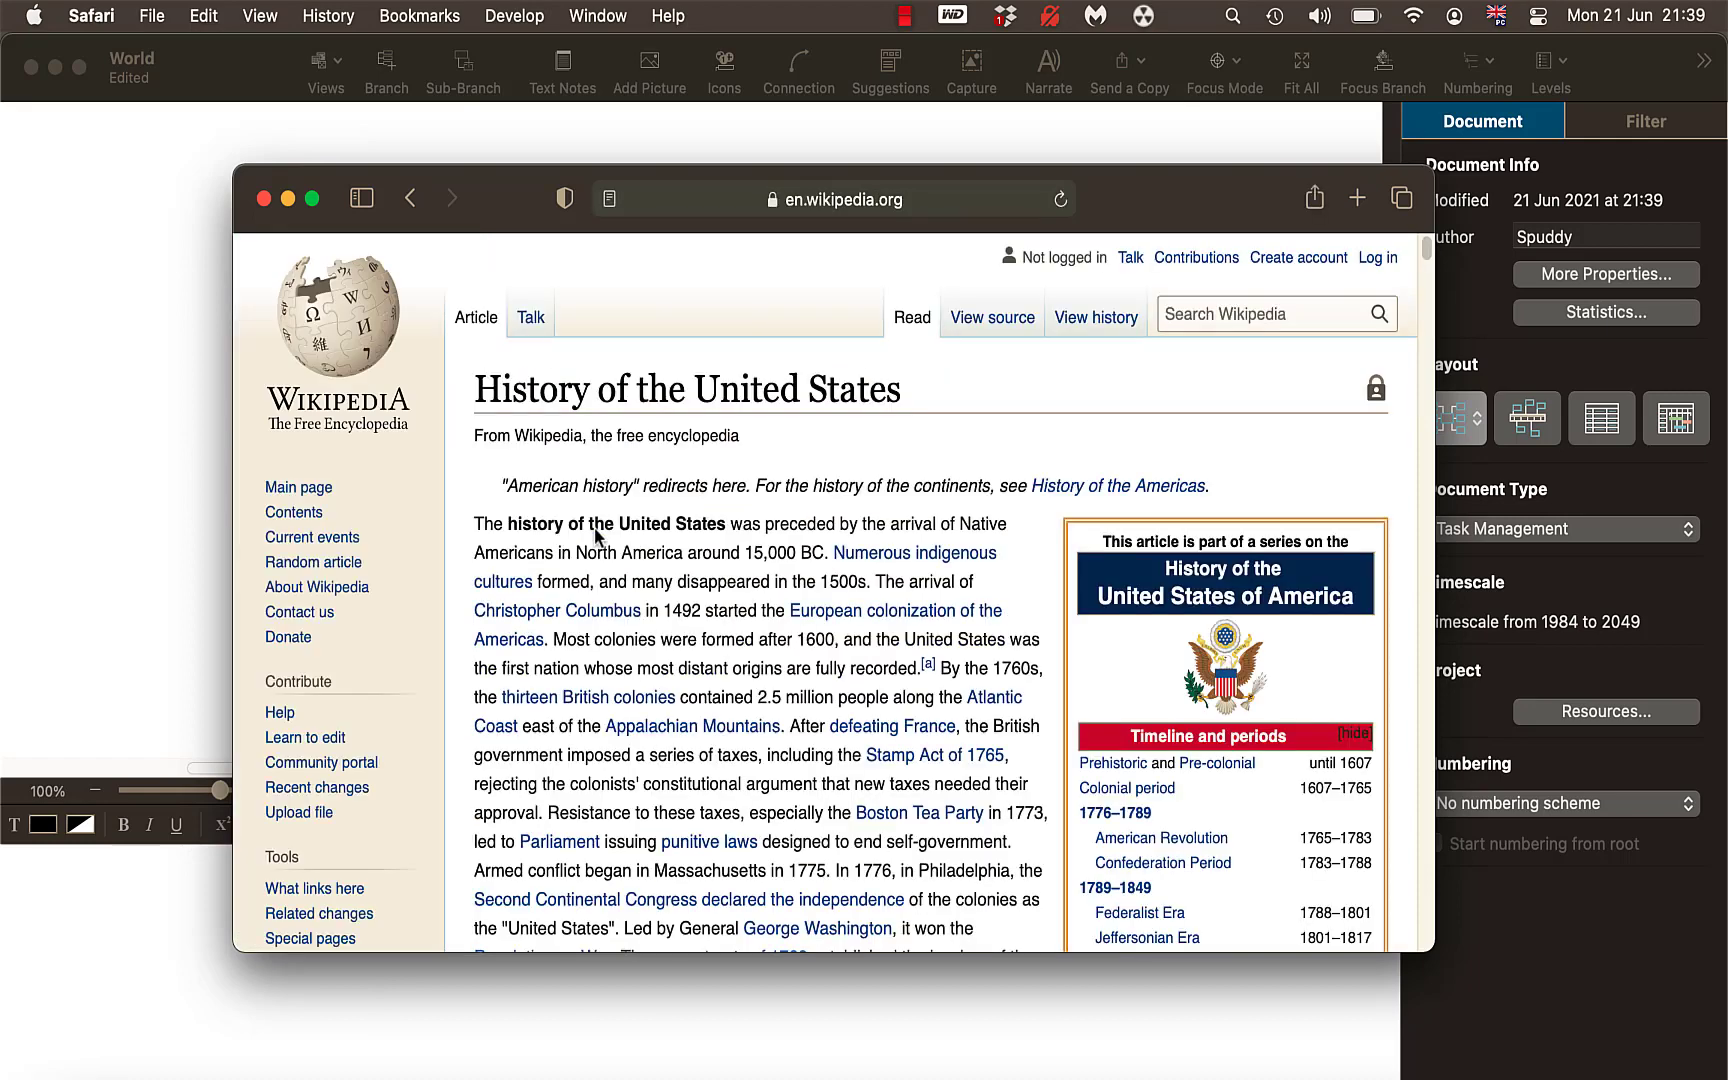
Copy the article's opening paragraph and paste it into America's note in MindView
left_click_drag(477, 521, 762, 676)
key("super+c")
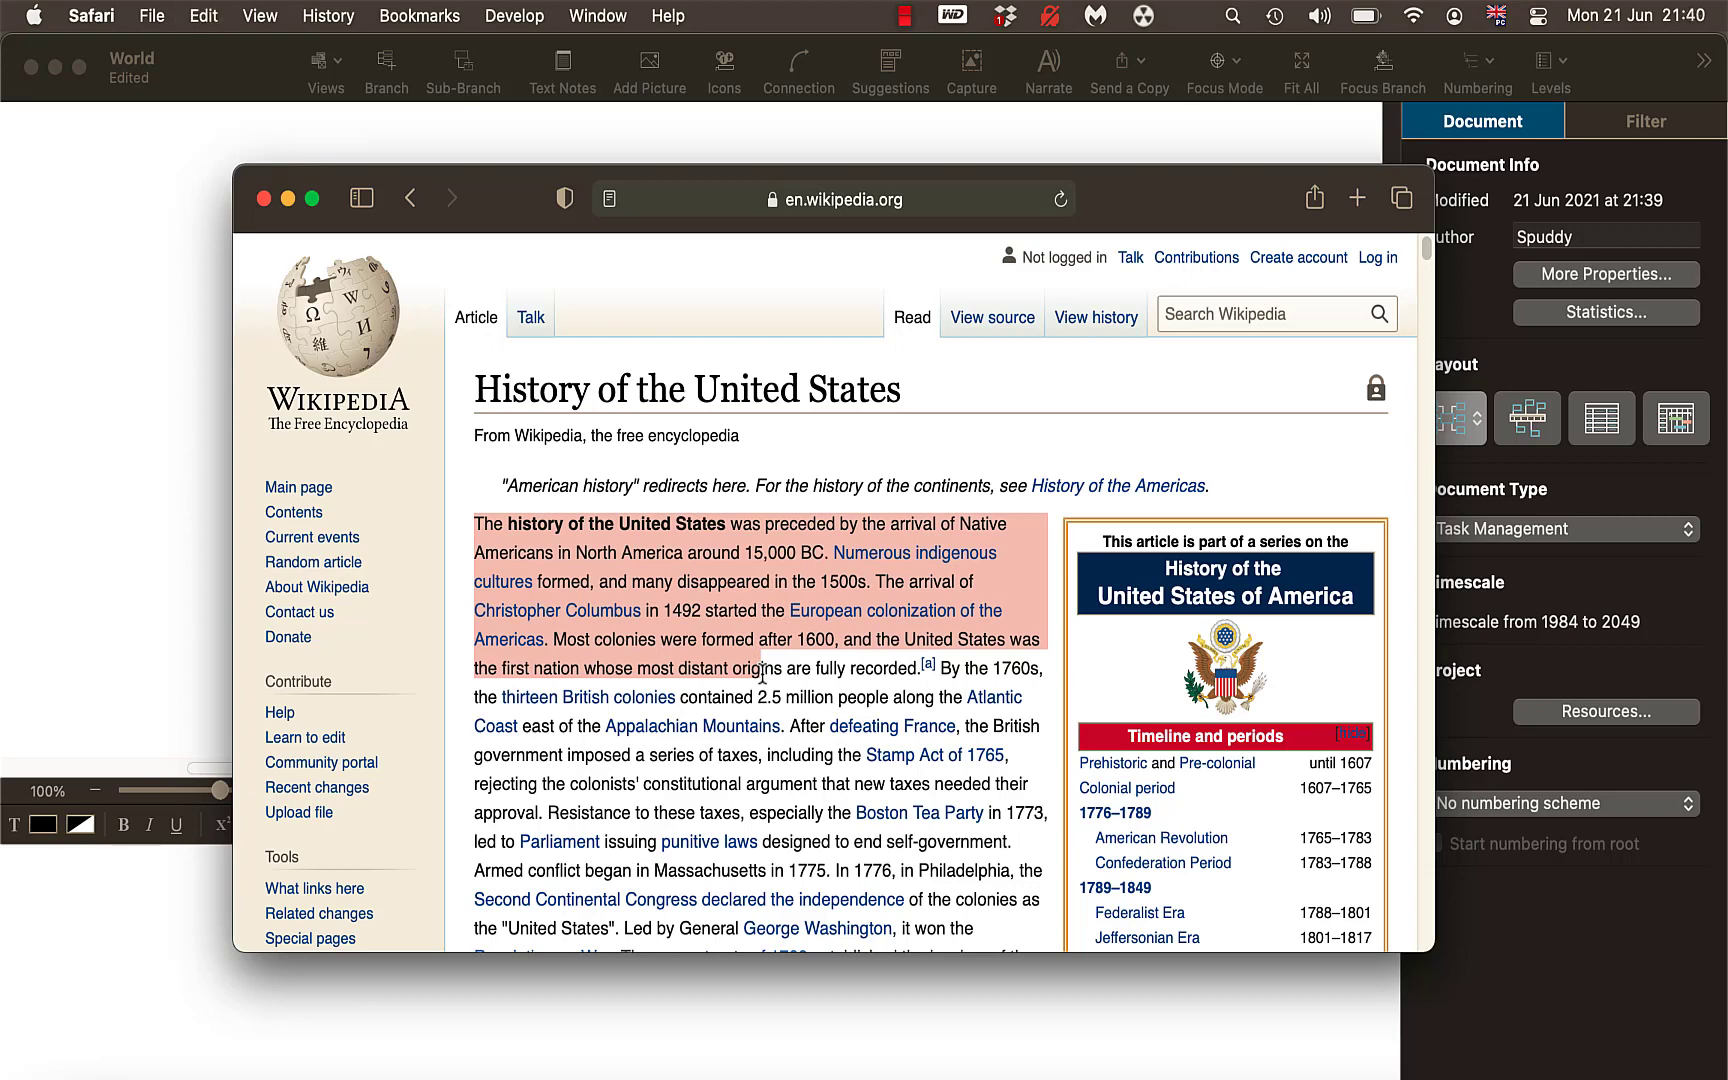
left_click(154, 494)
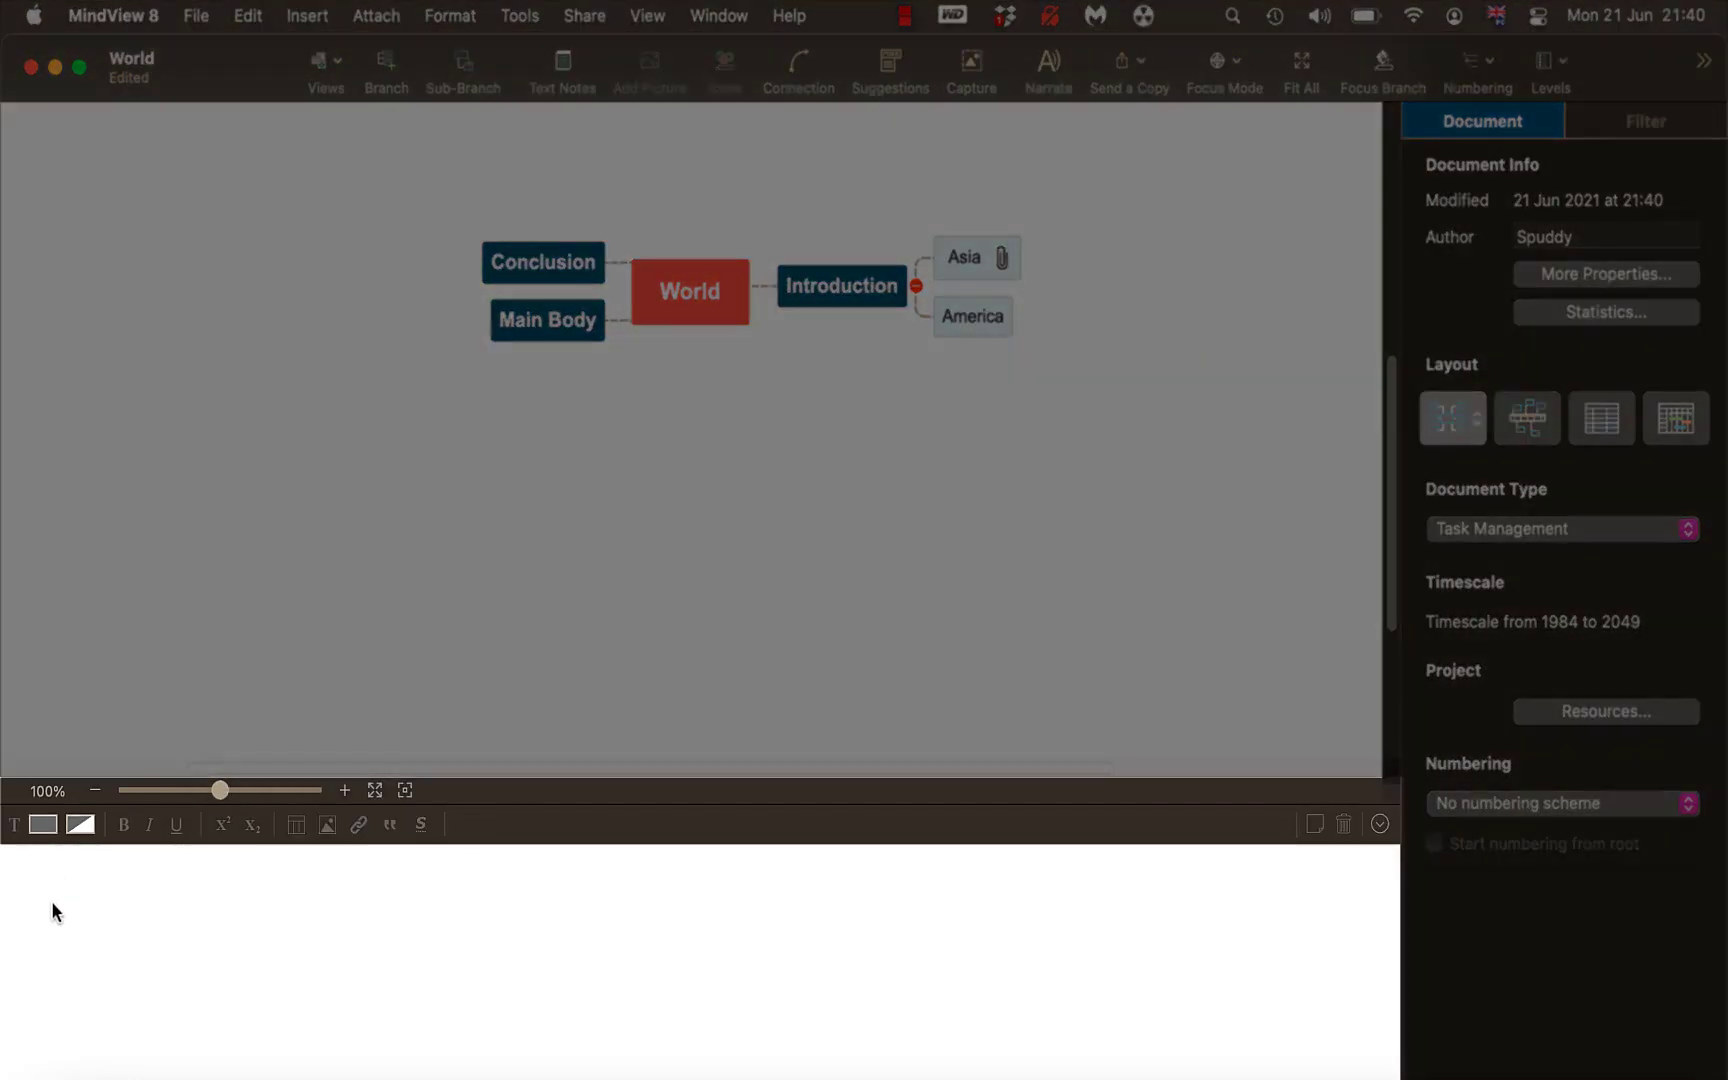
left_click(93, 910)
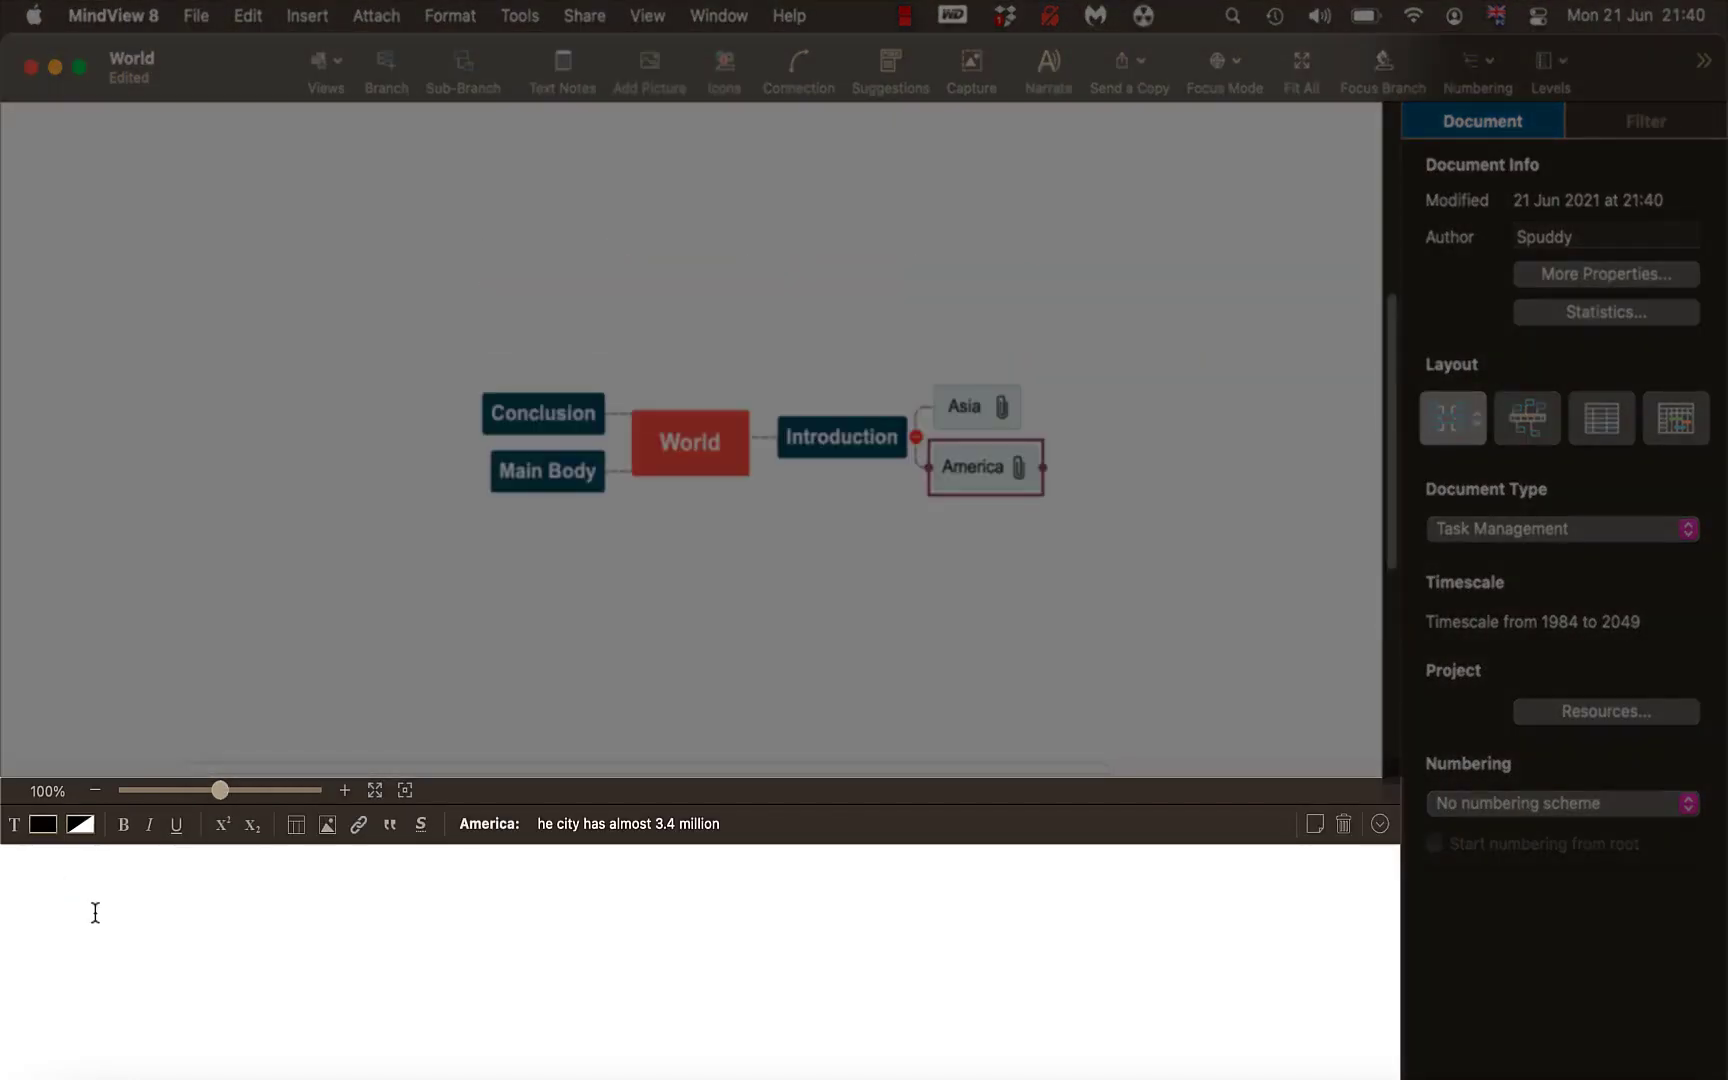
key("super+v")
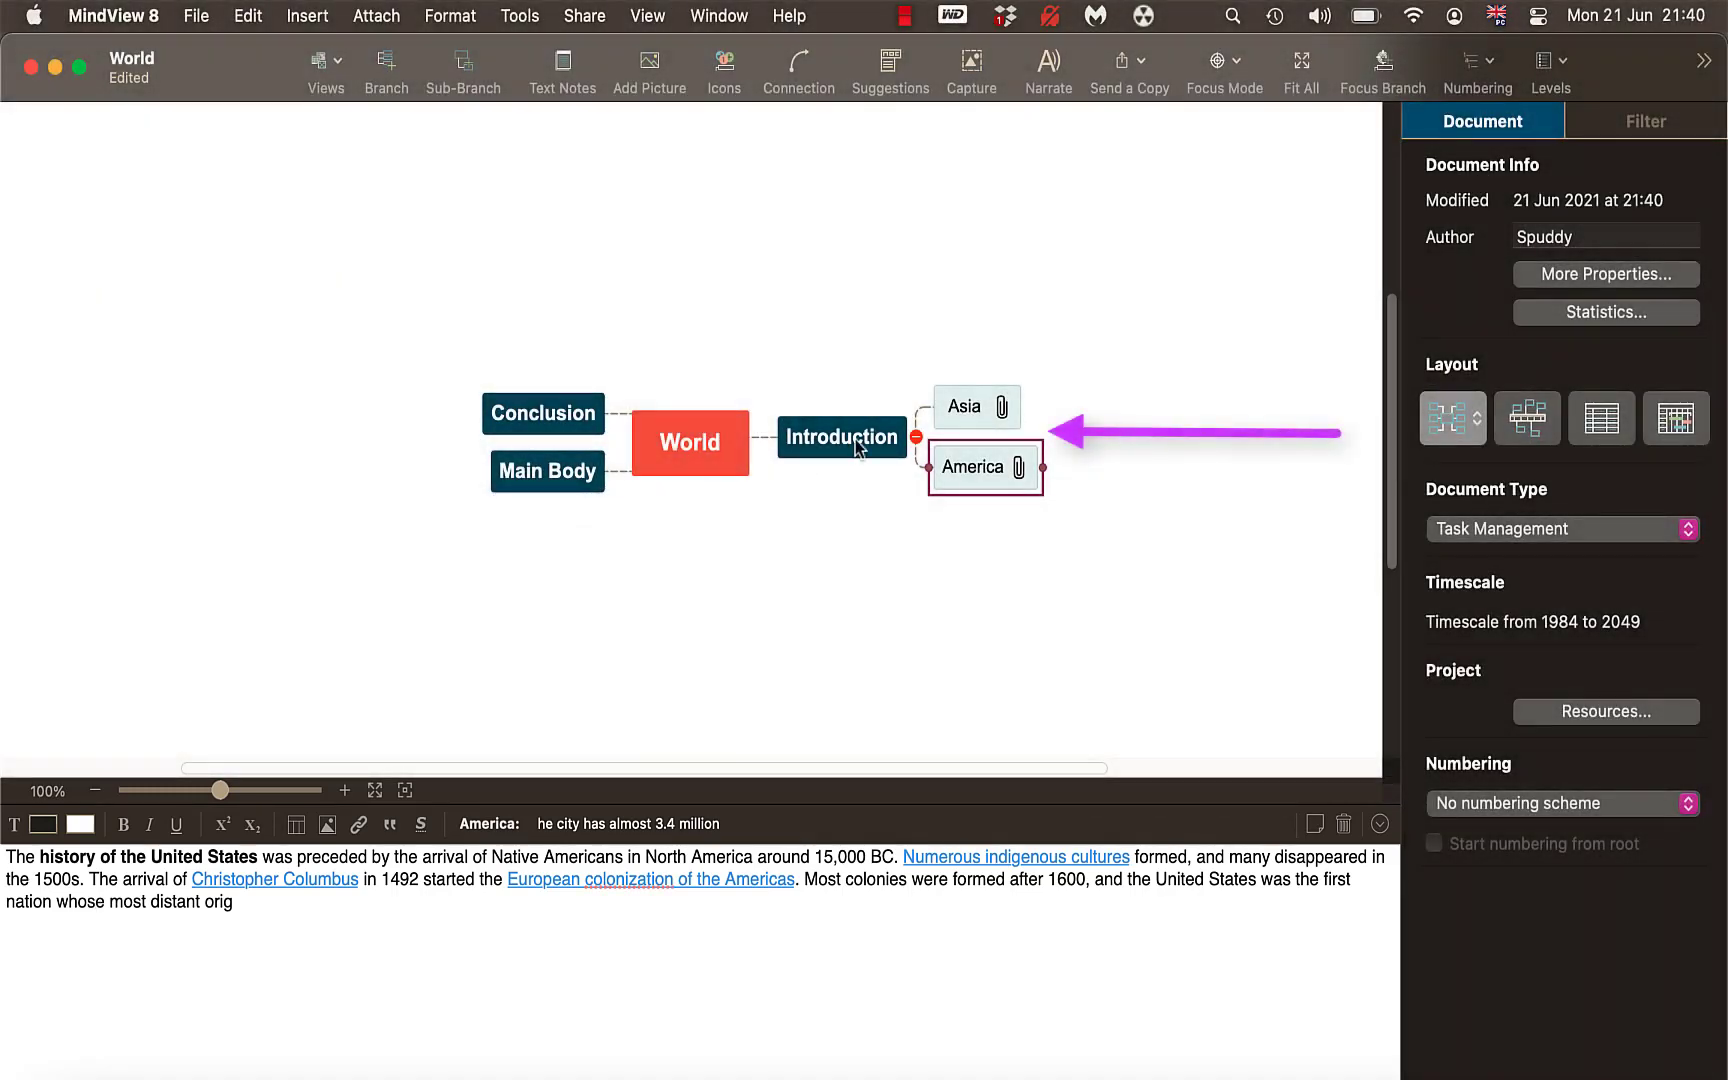
left_click(855, 447)
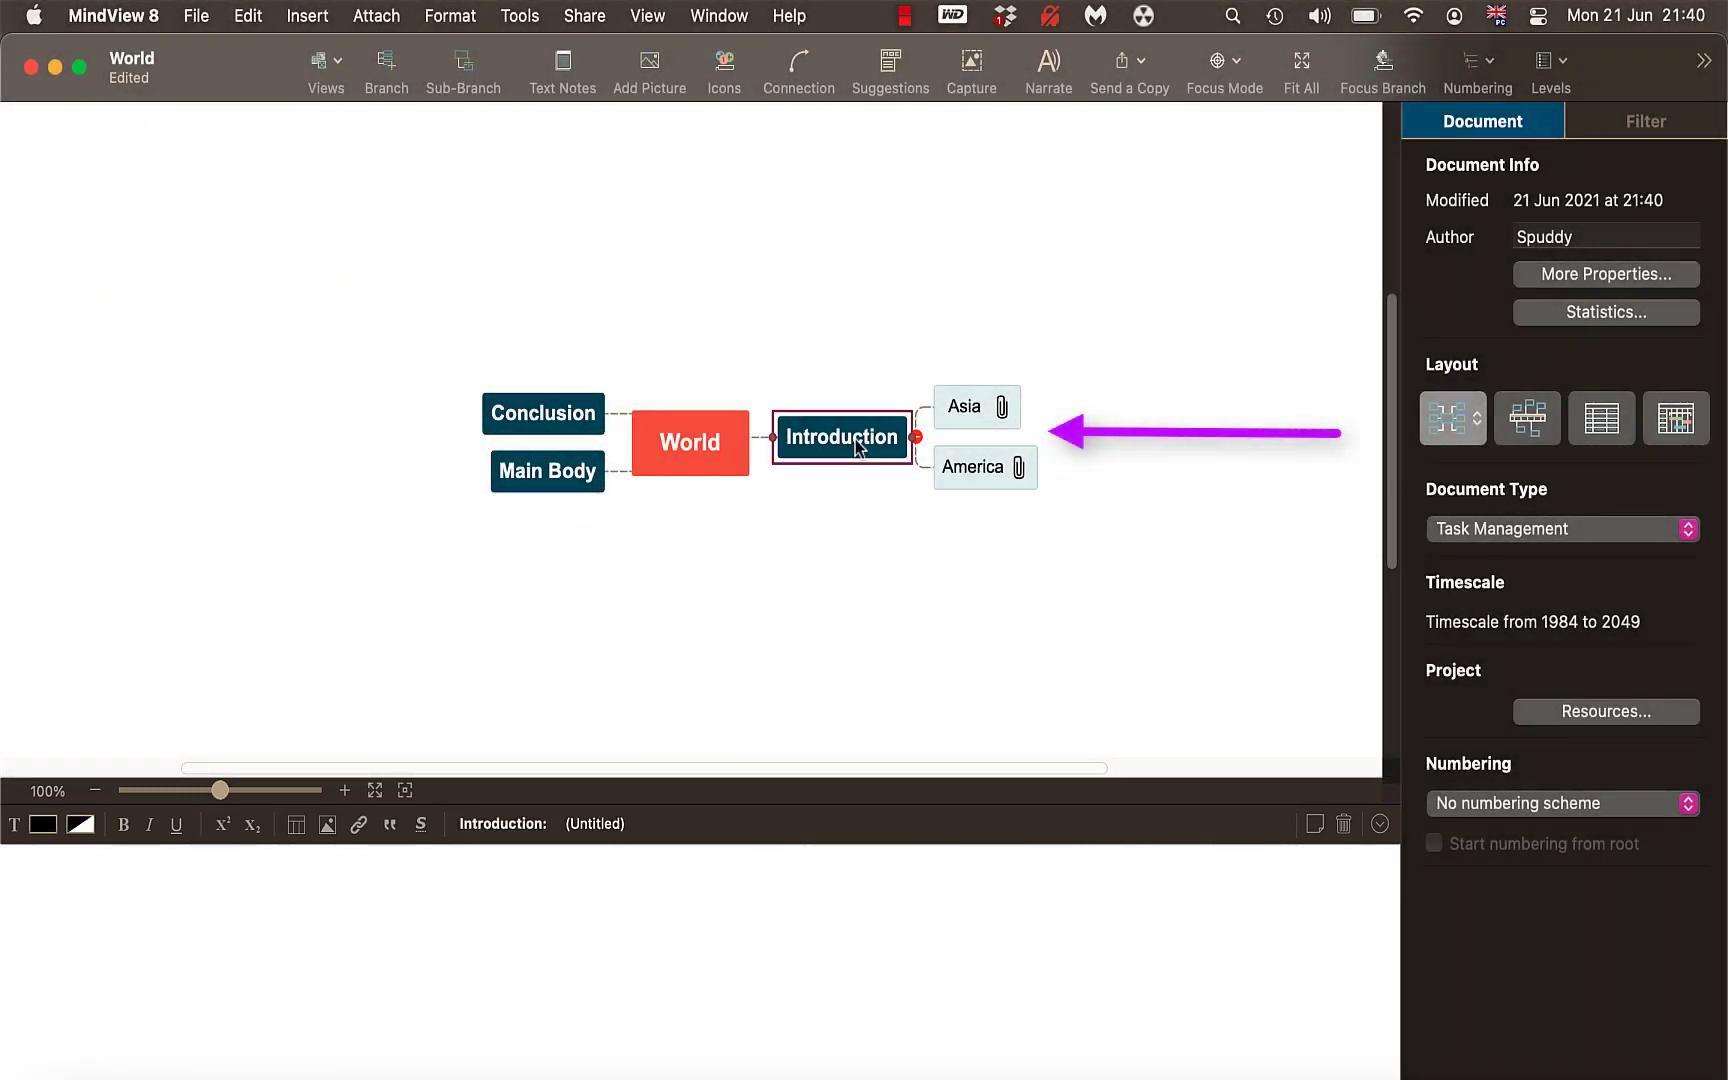
left_click(960, 409)
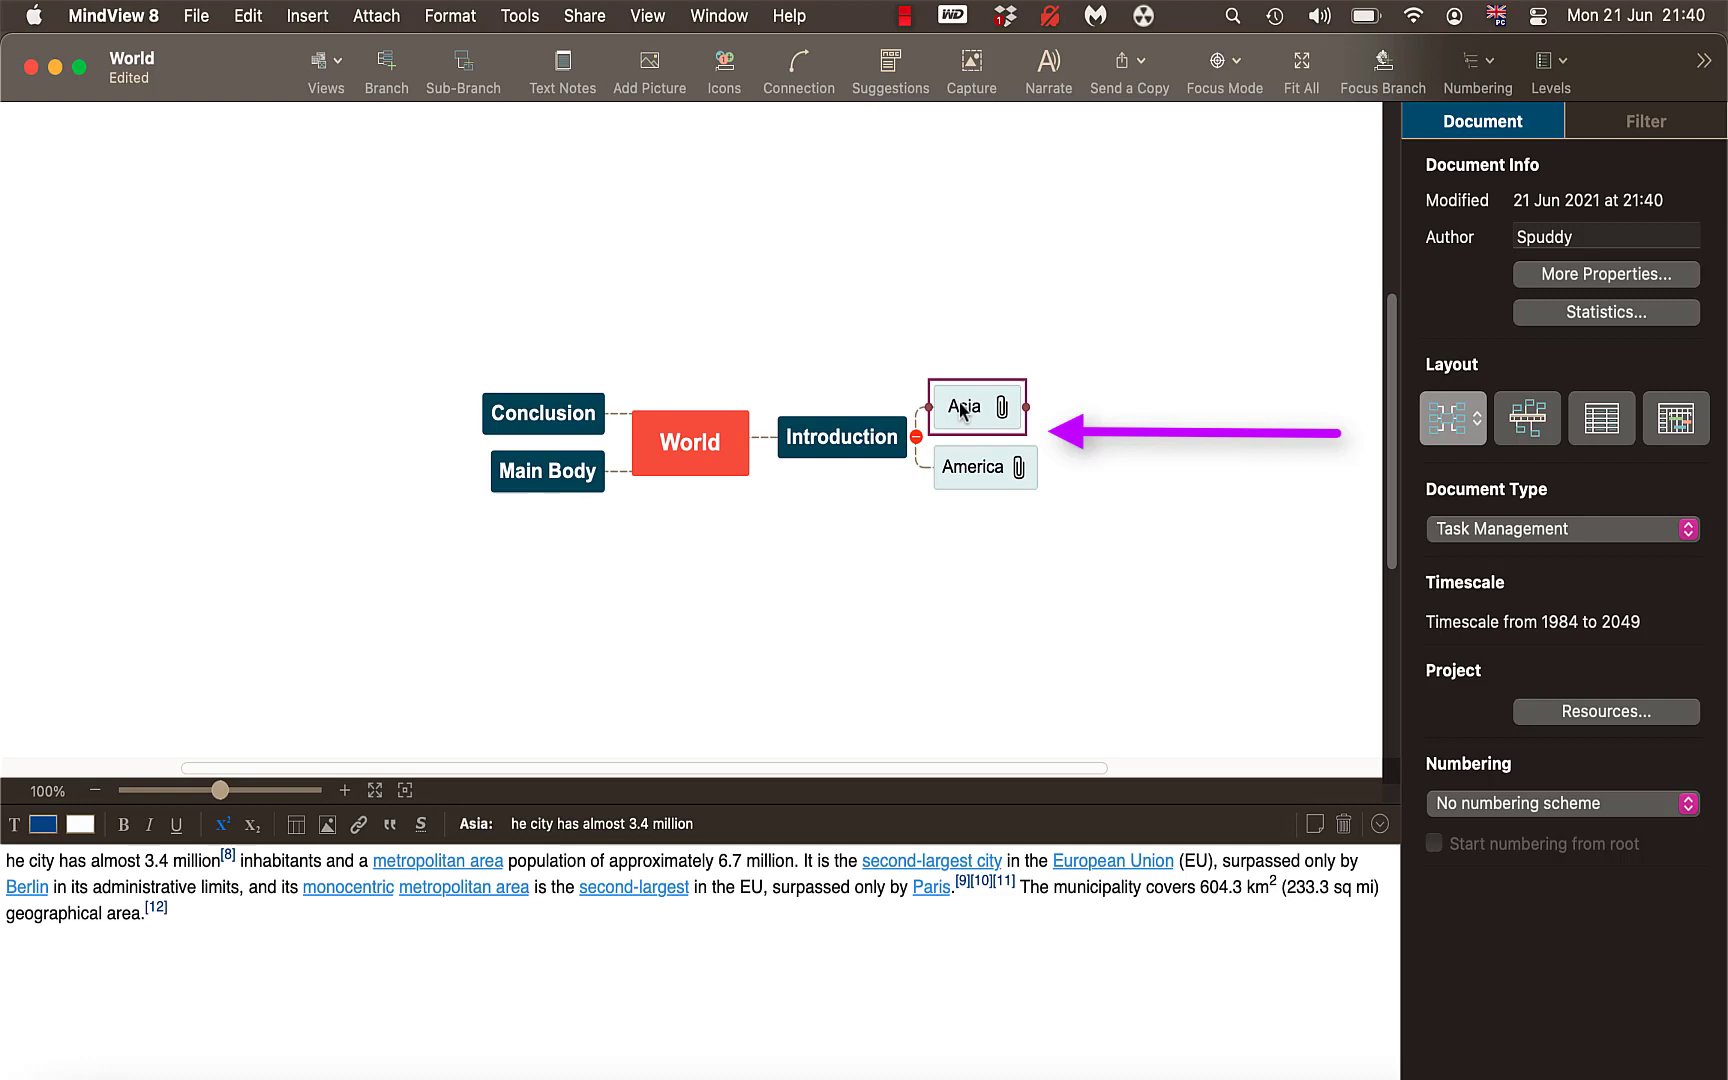
left_click(976, 474)
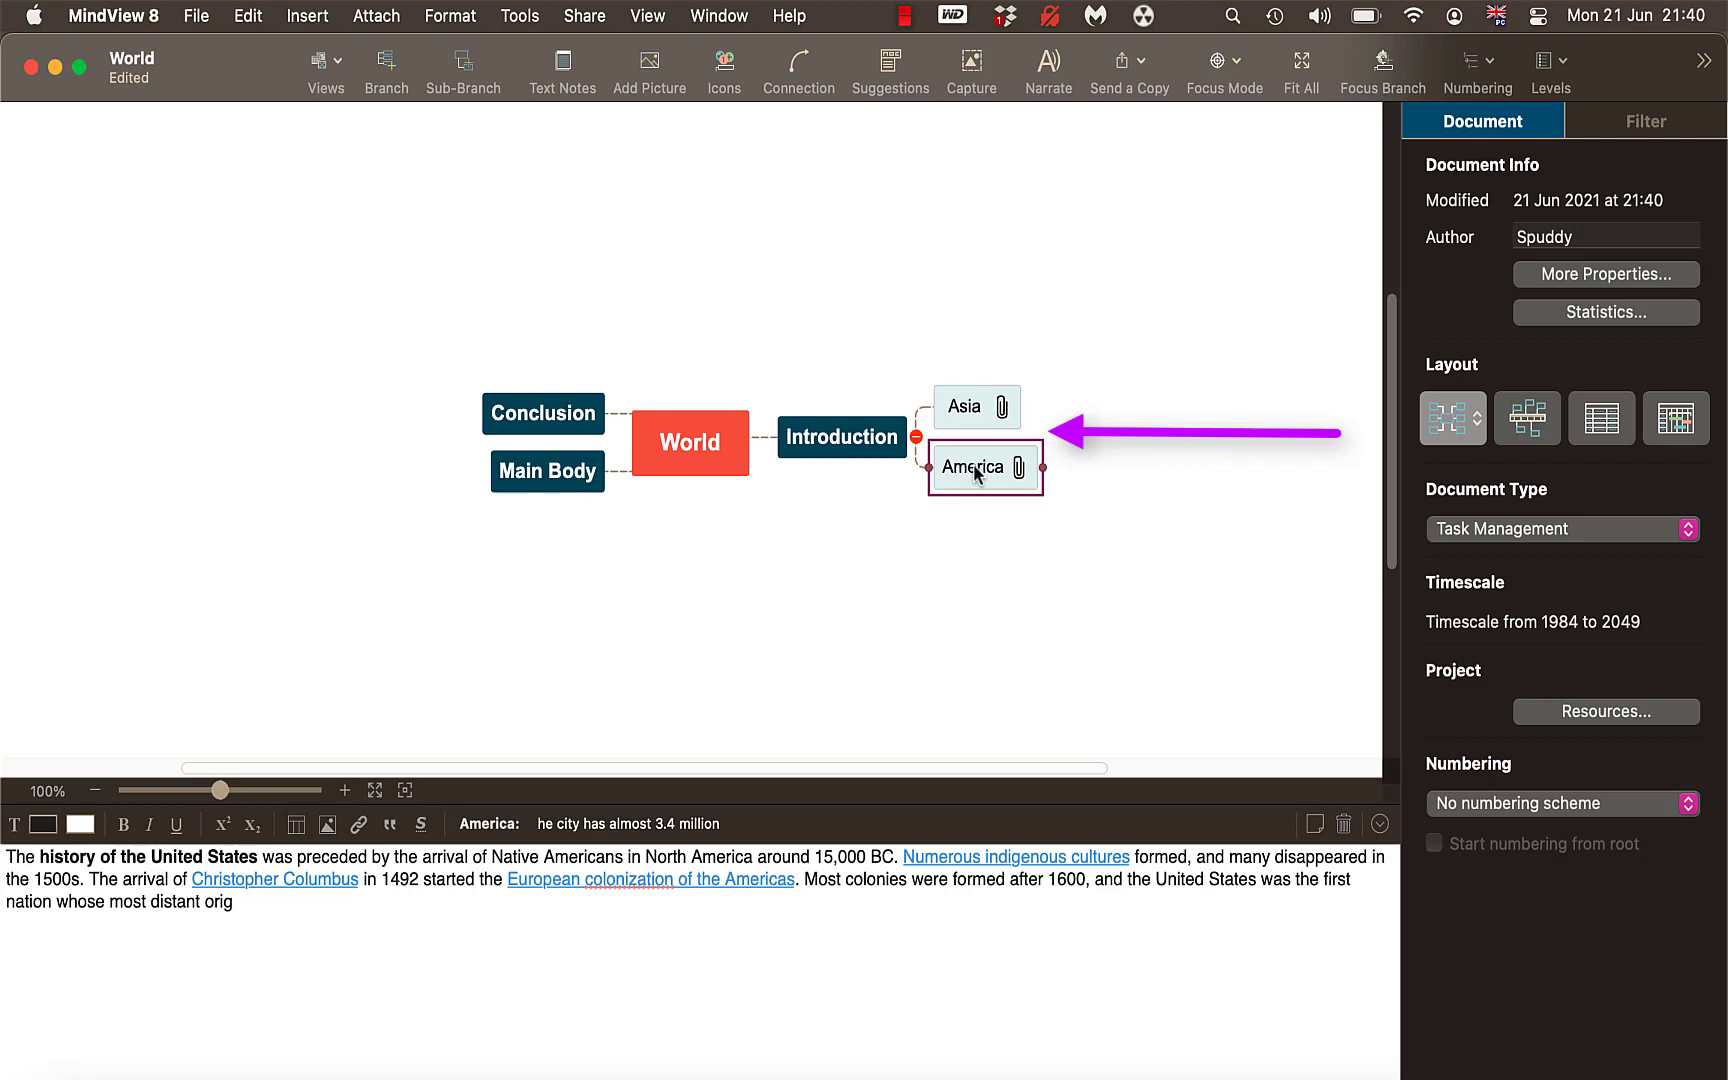
left_click(966, 414)
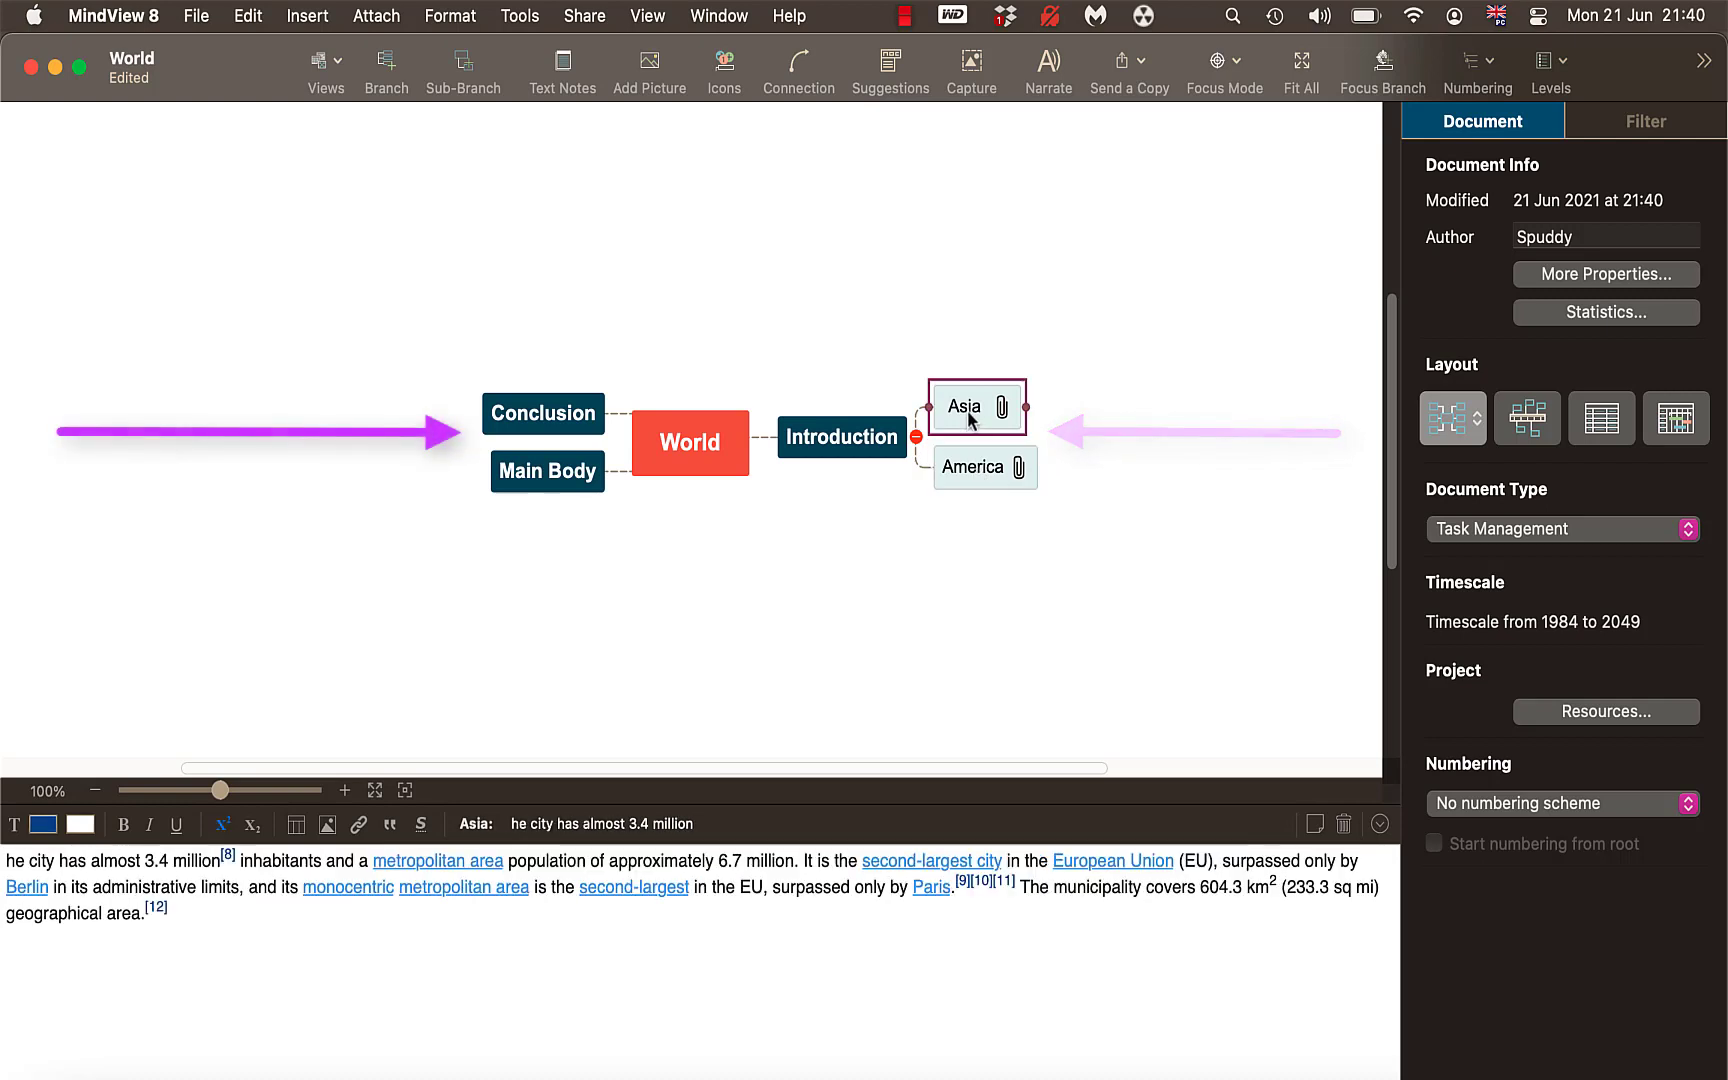
left_click(562, 480)
left_click(547, 414)
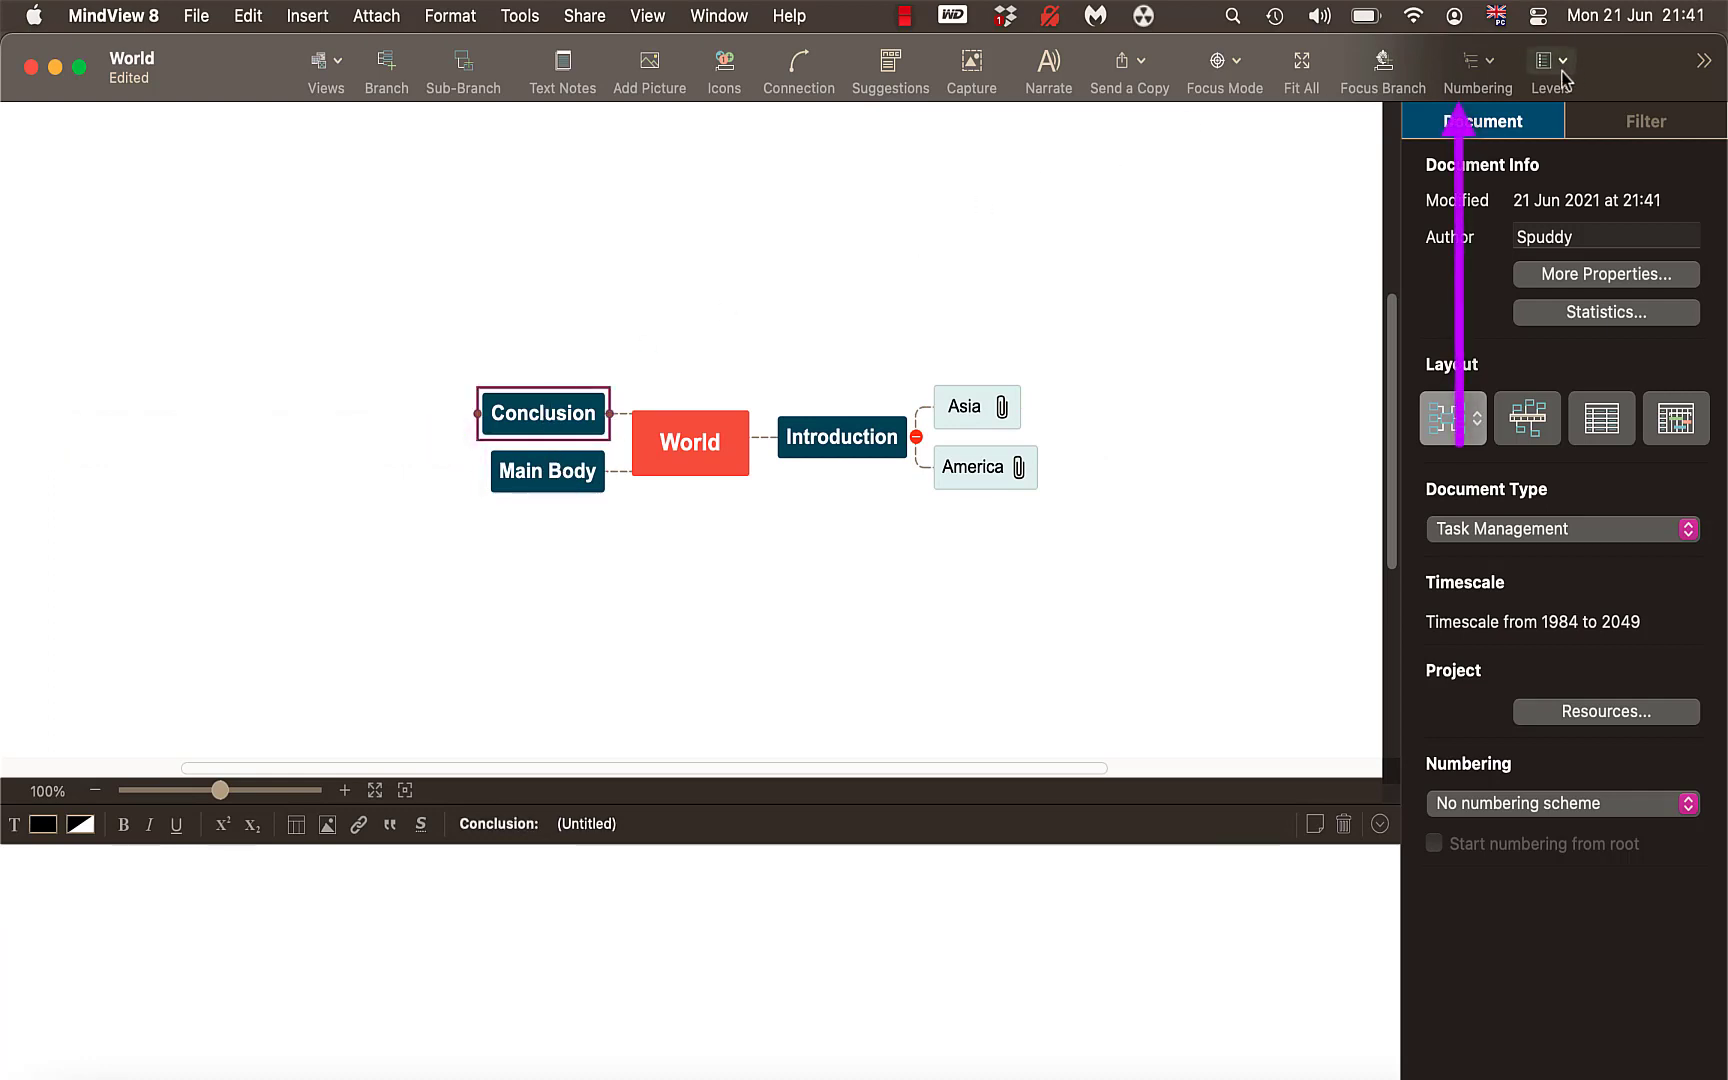
Apply '1, 1.1, 1.1.1' numbering to all branches and move America above Asia
left_click(1487, 68)
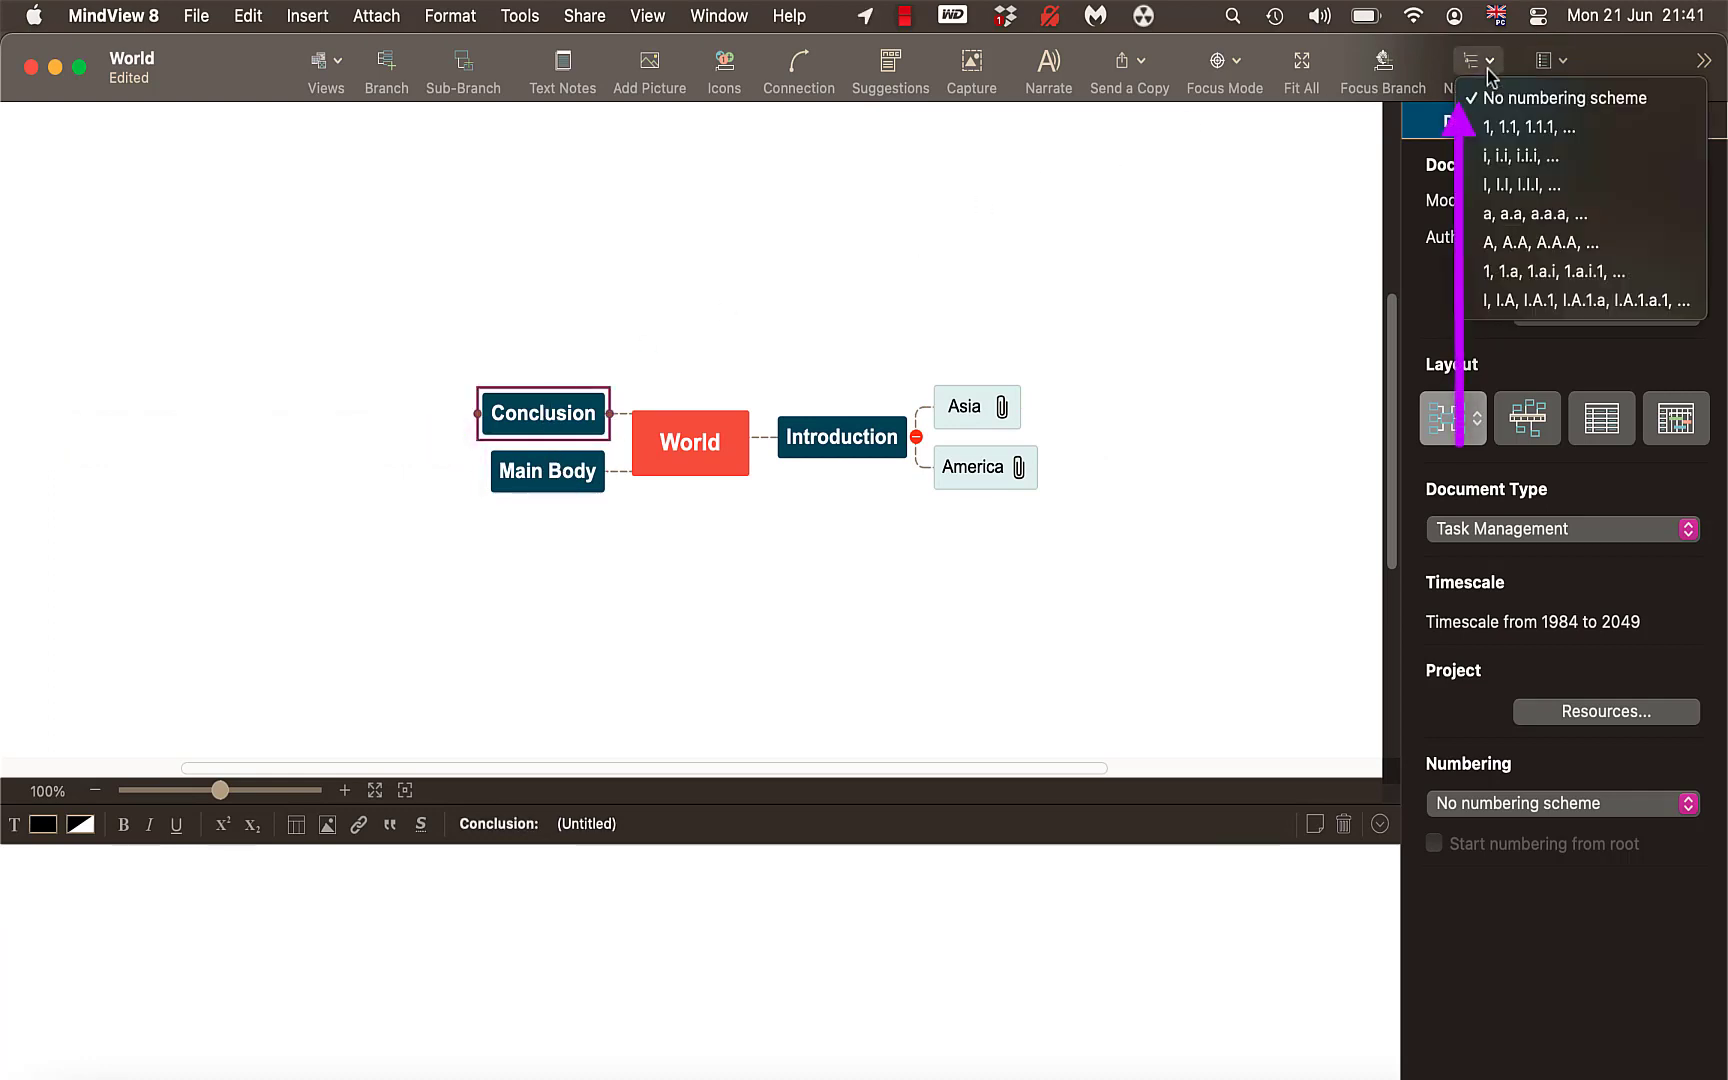
left_click(1504, 127)
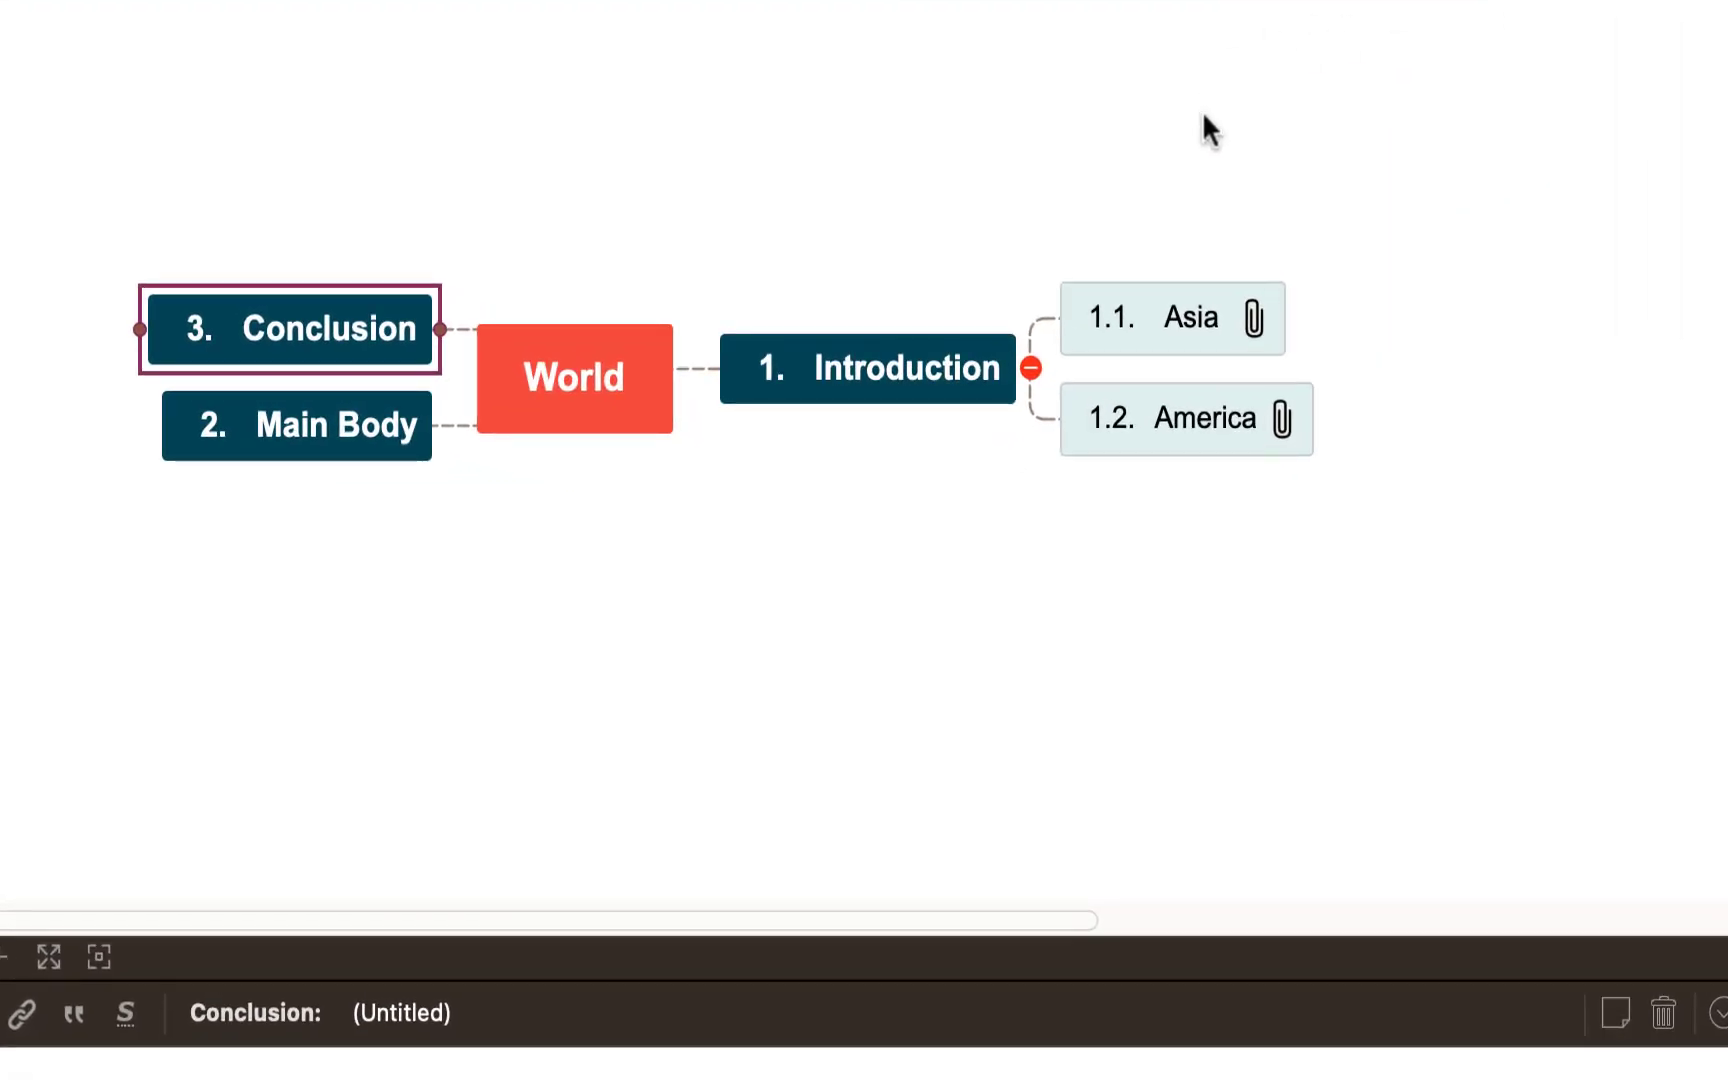
left_click_drag(1162, 414, 1136, 237)
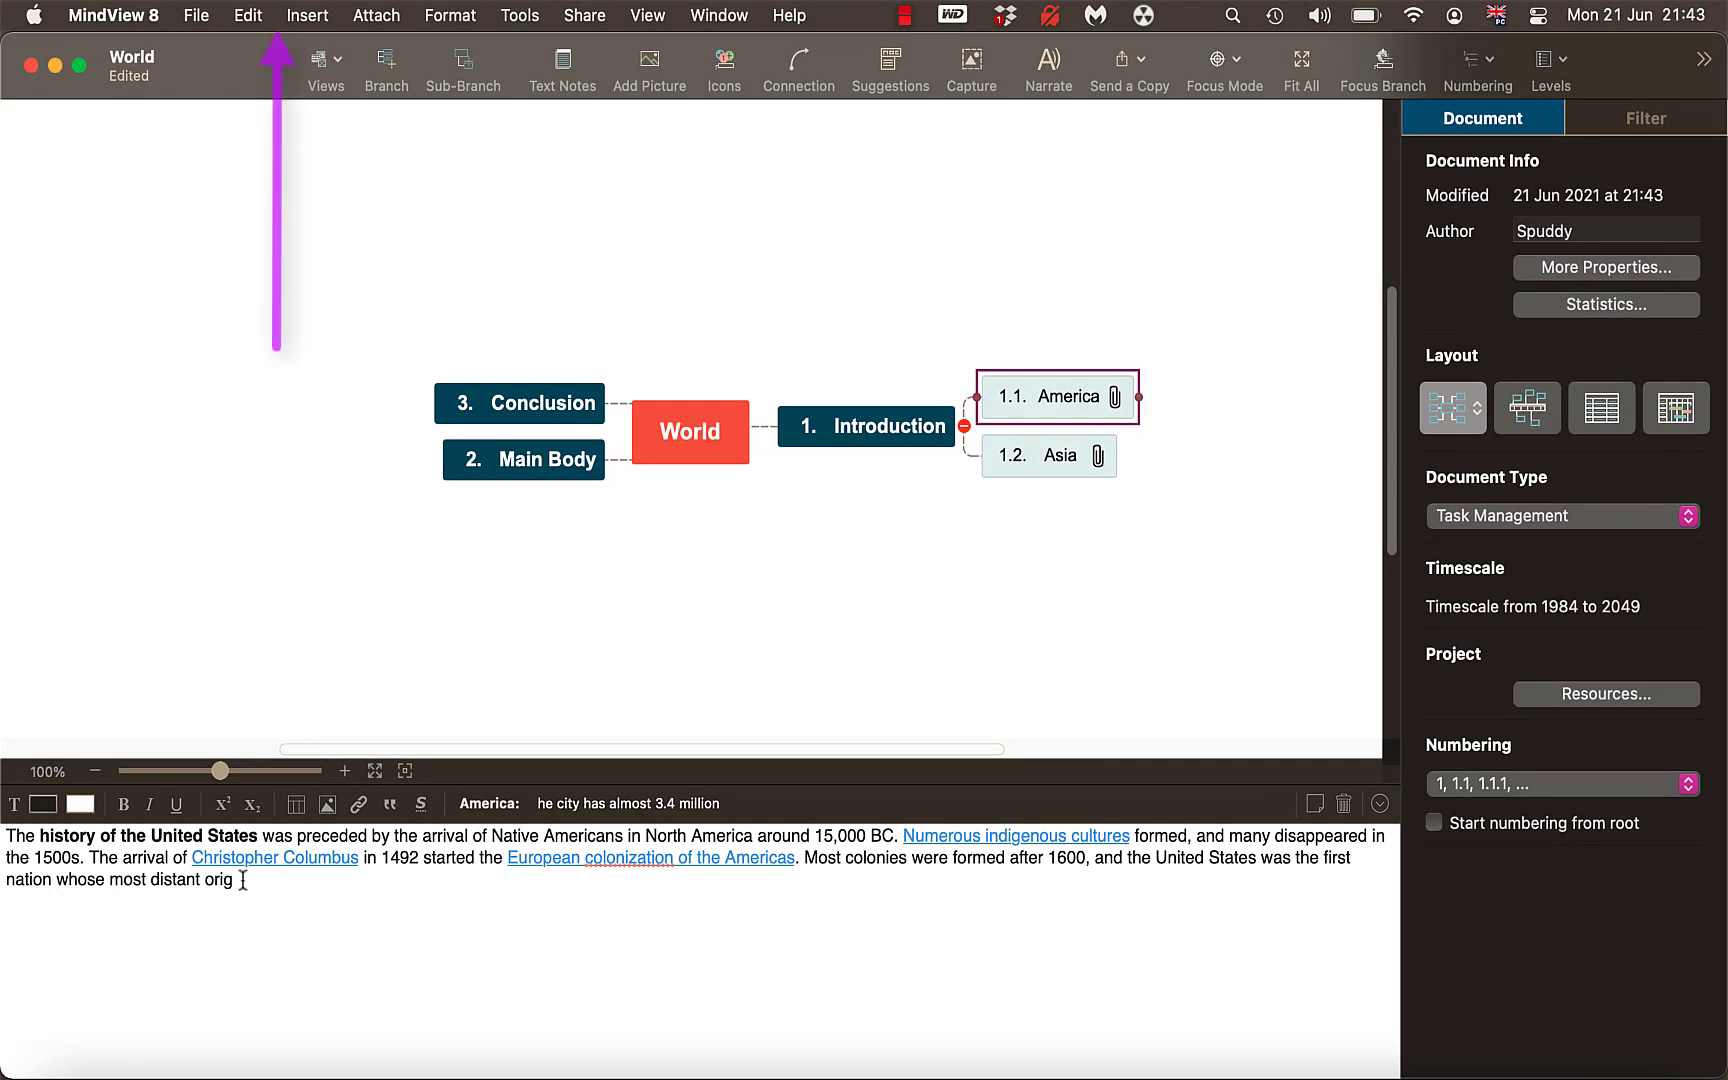
Add the 1996 book 'USA', found by WorldCat search 'usa', as a Book source
left_click(307, 15)
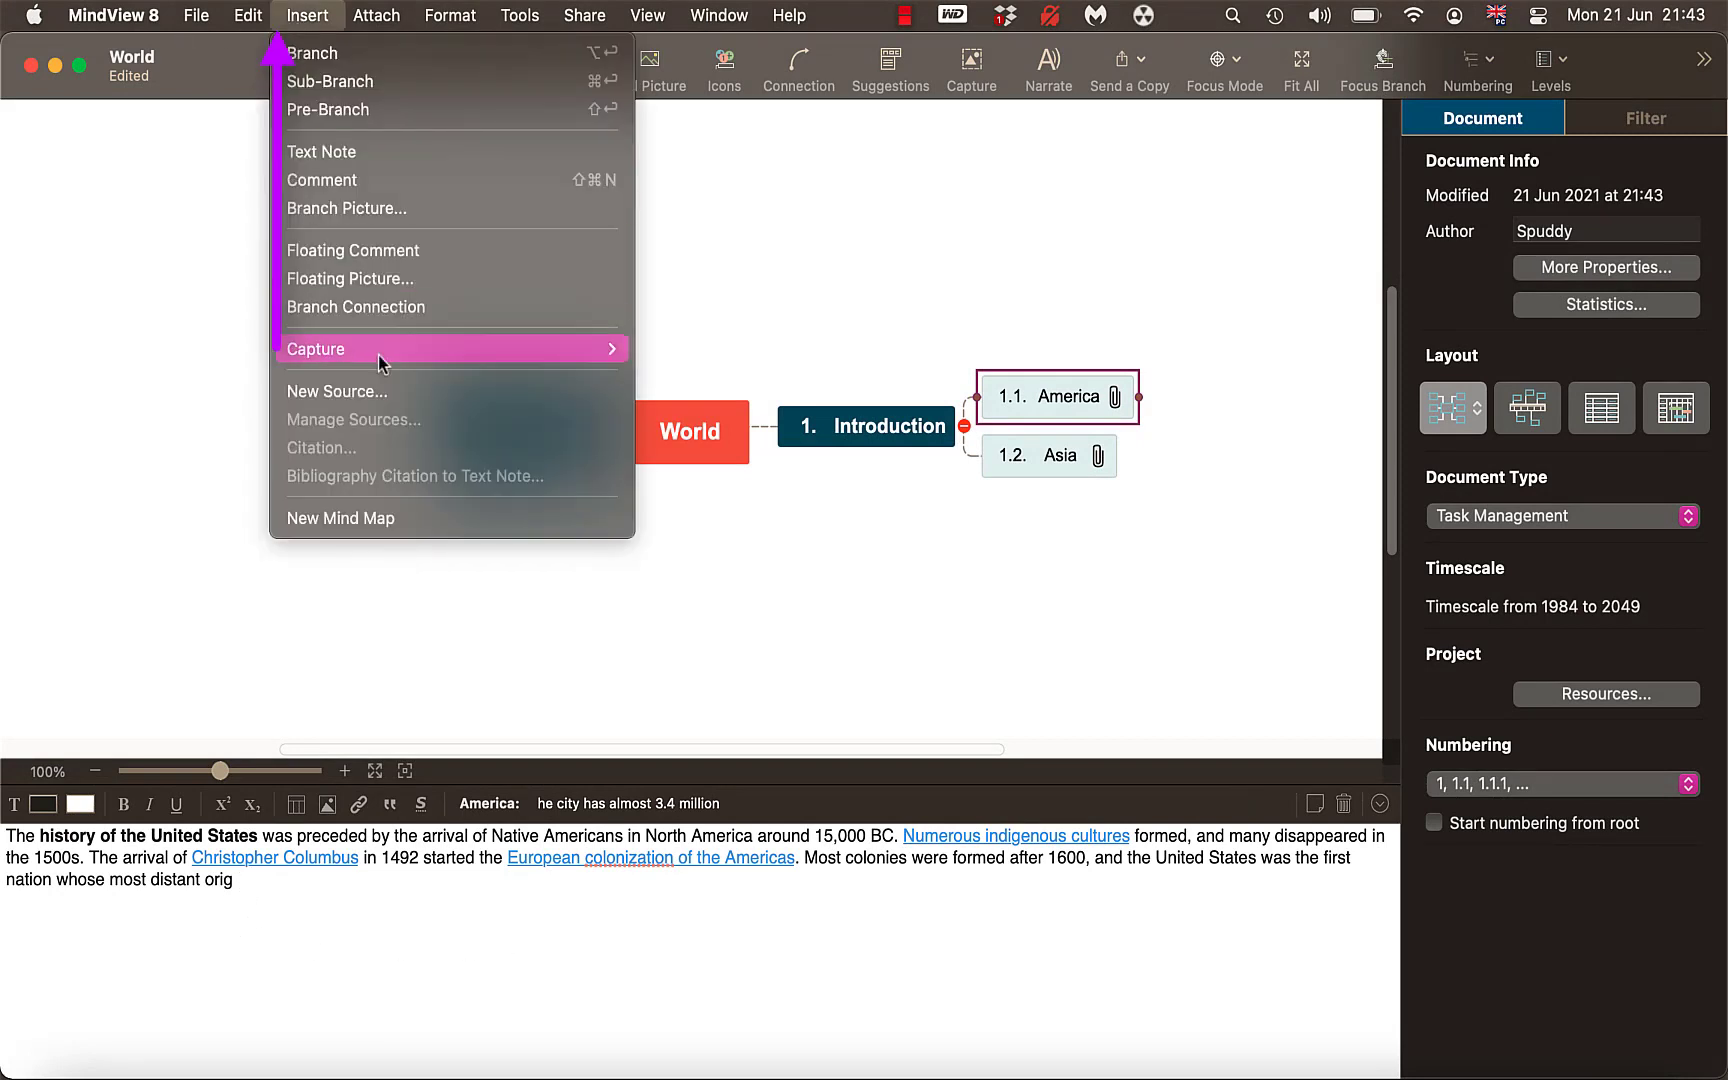
left_click(383, 389)
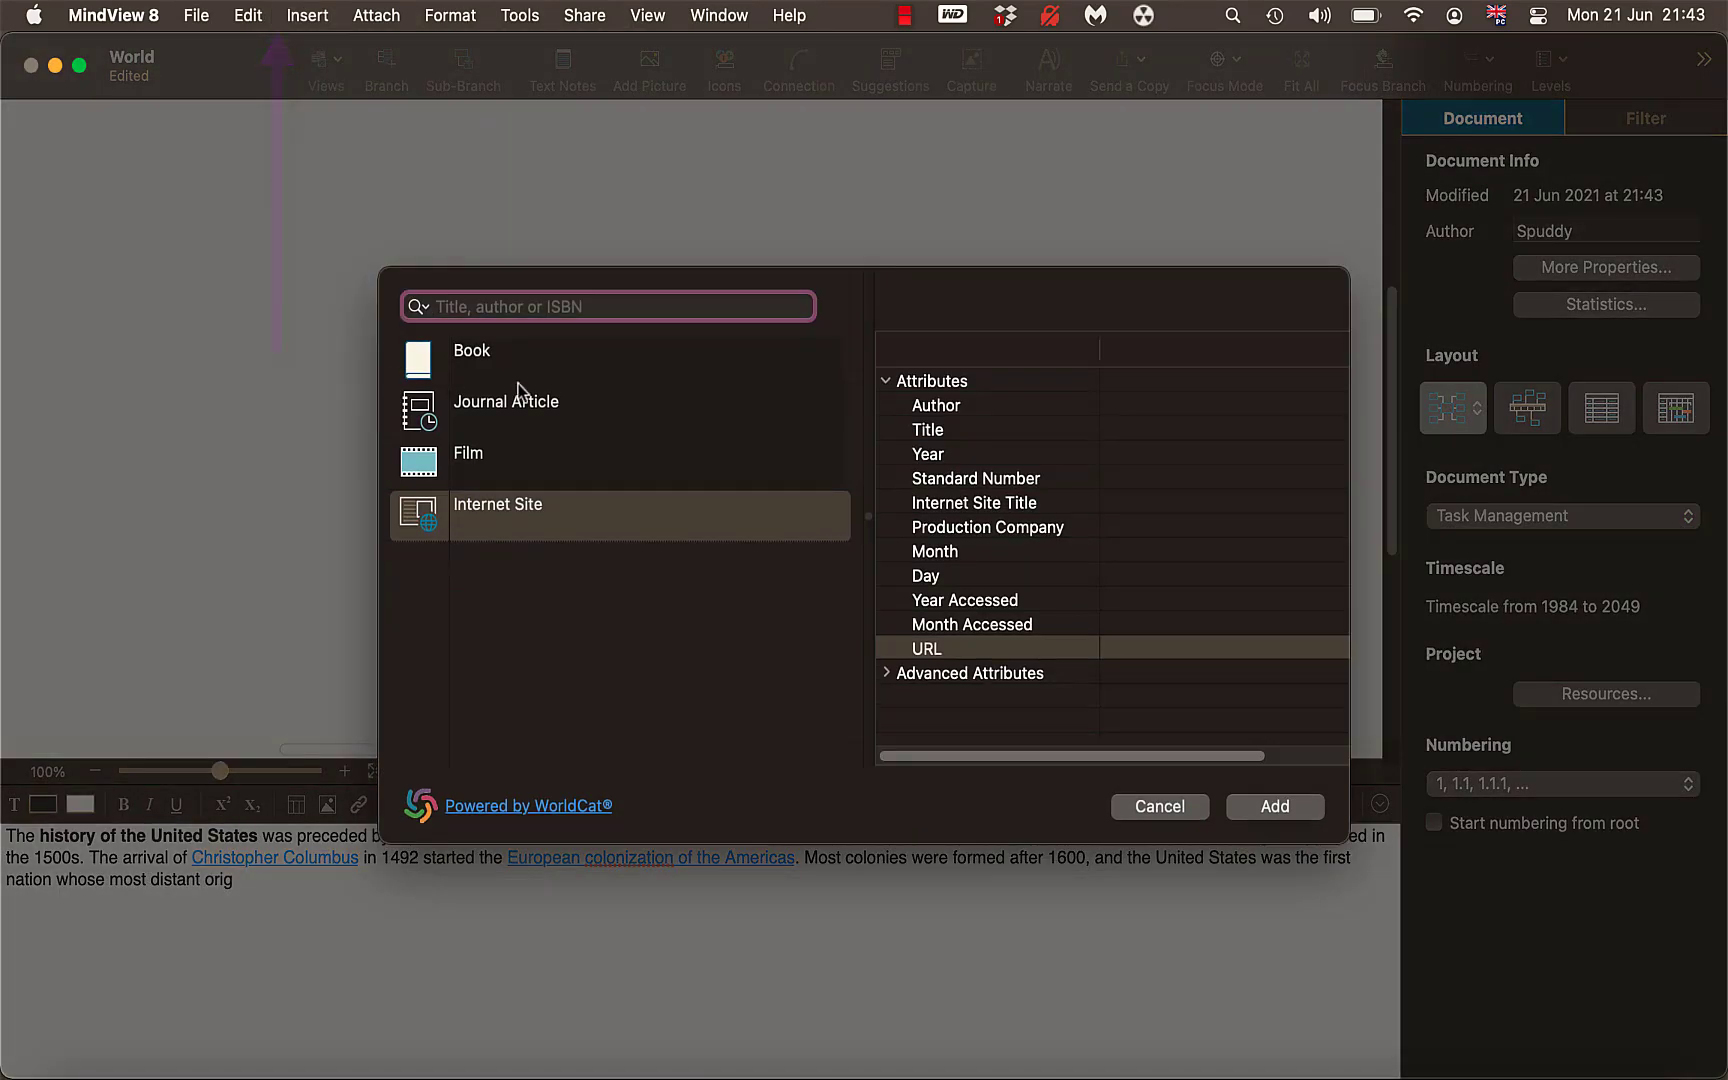
left_click(465, 357)
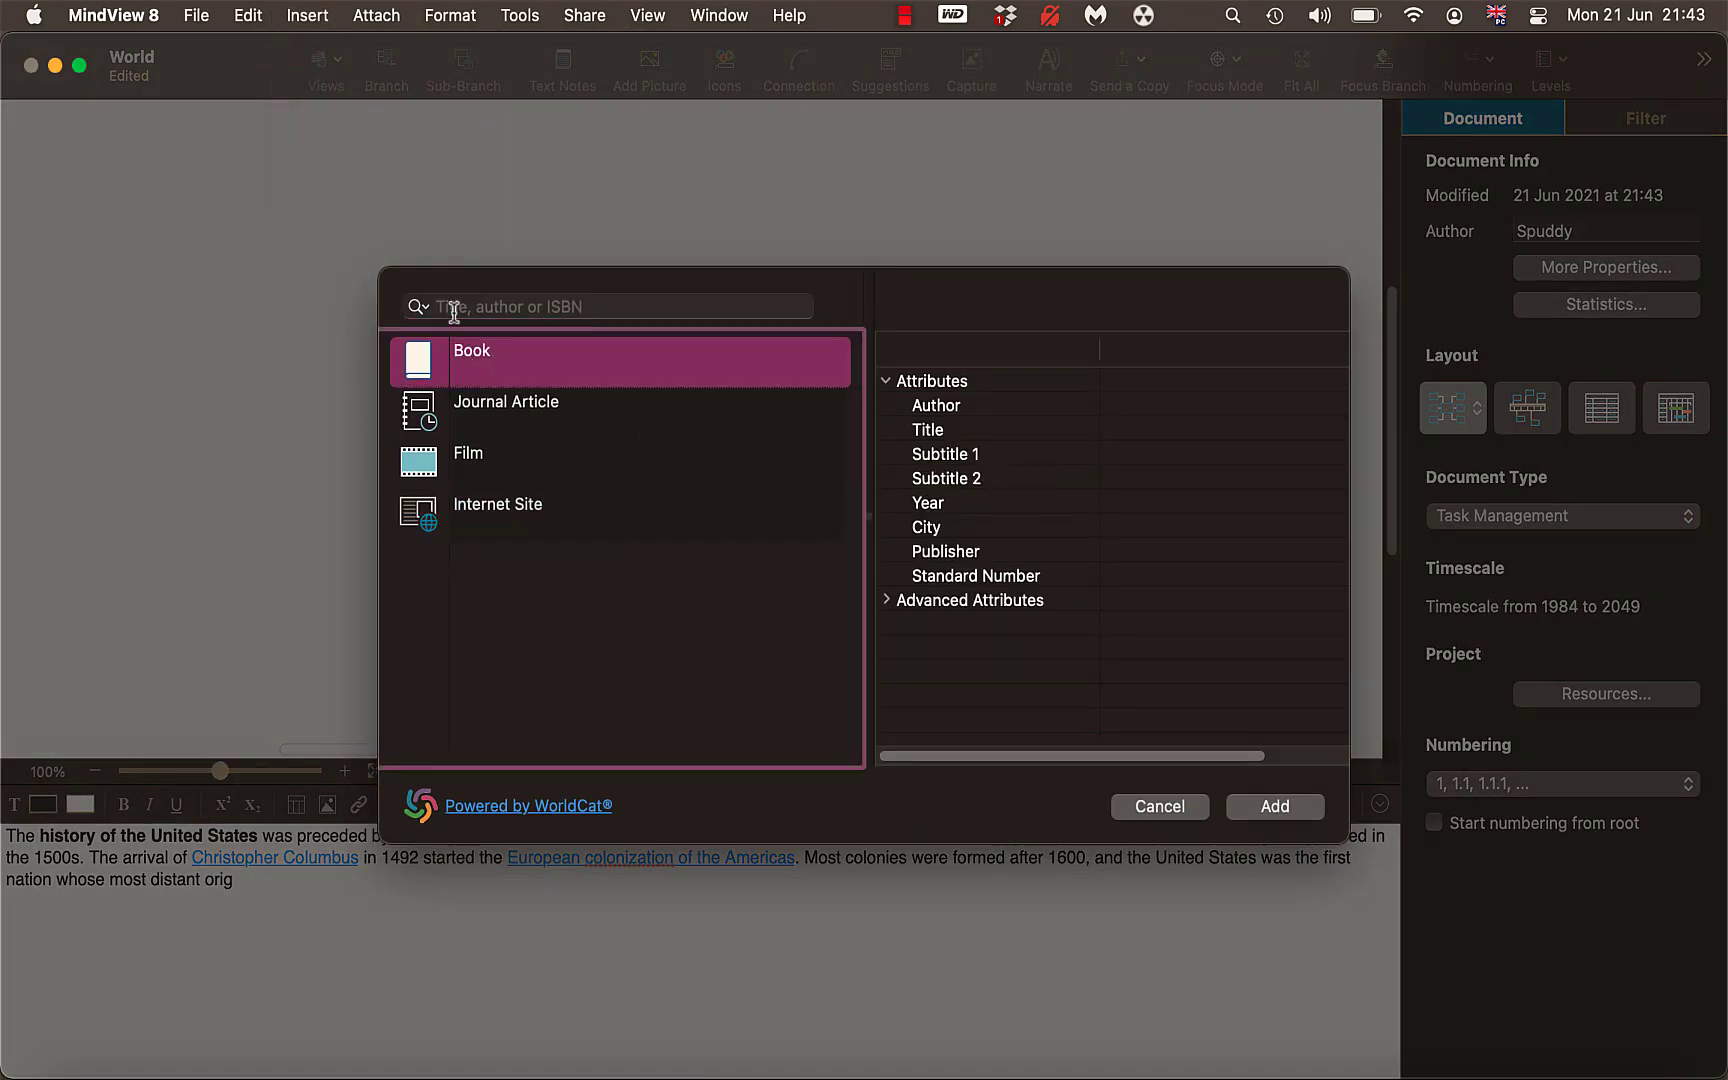
left_click(452, 310)
type("usa")
key("Return")
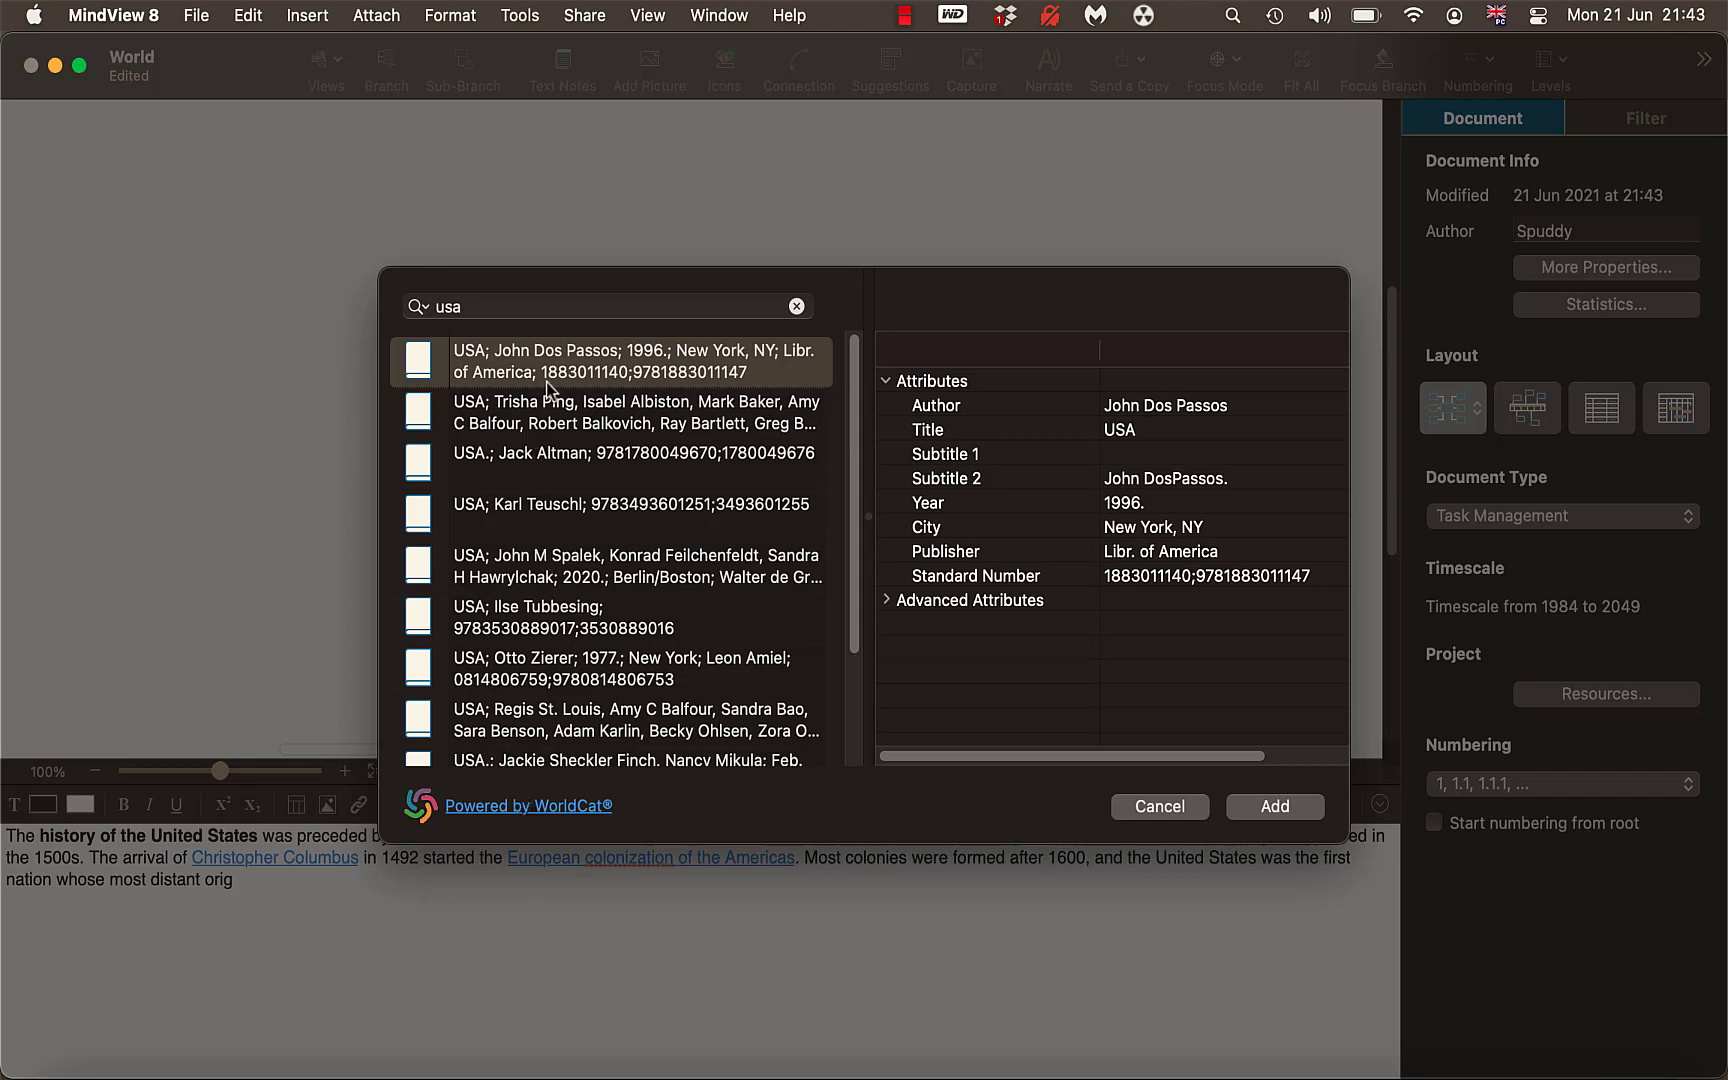
left_click(1272, 808)
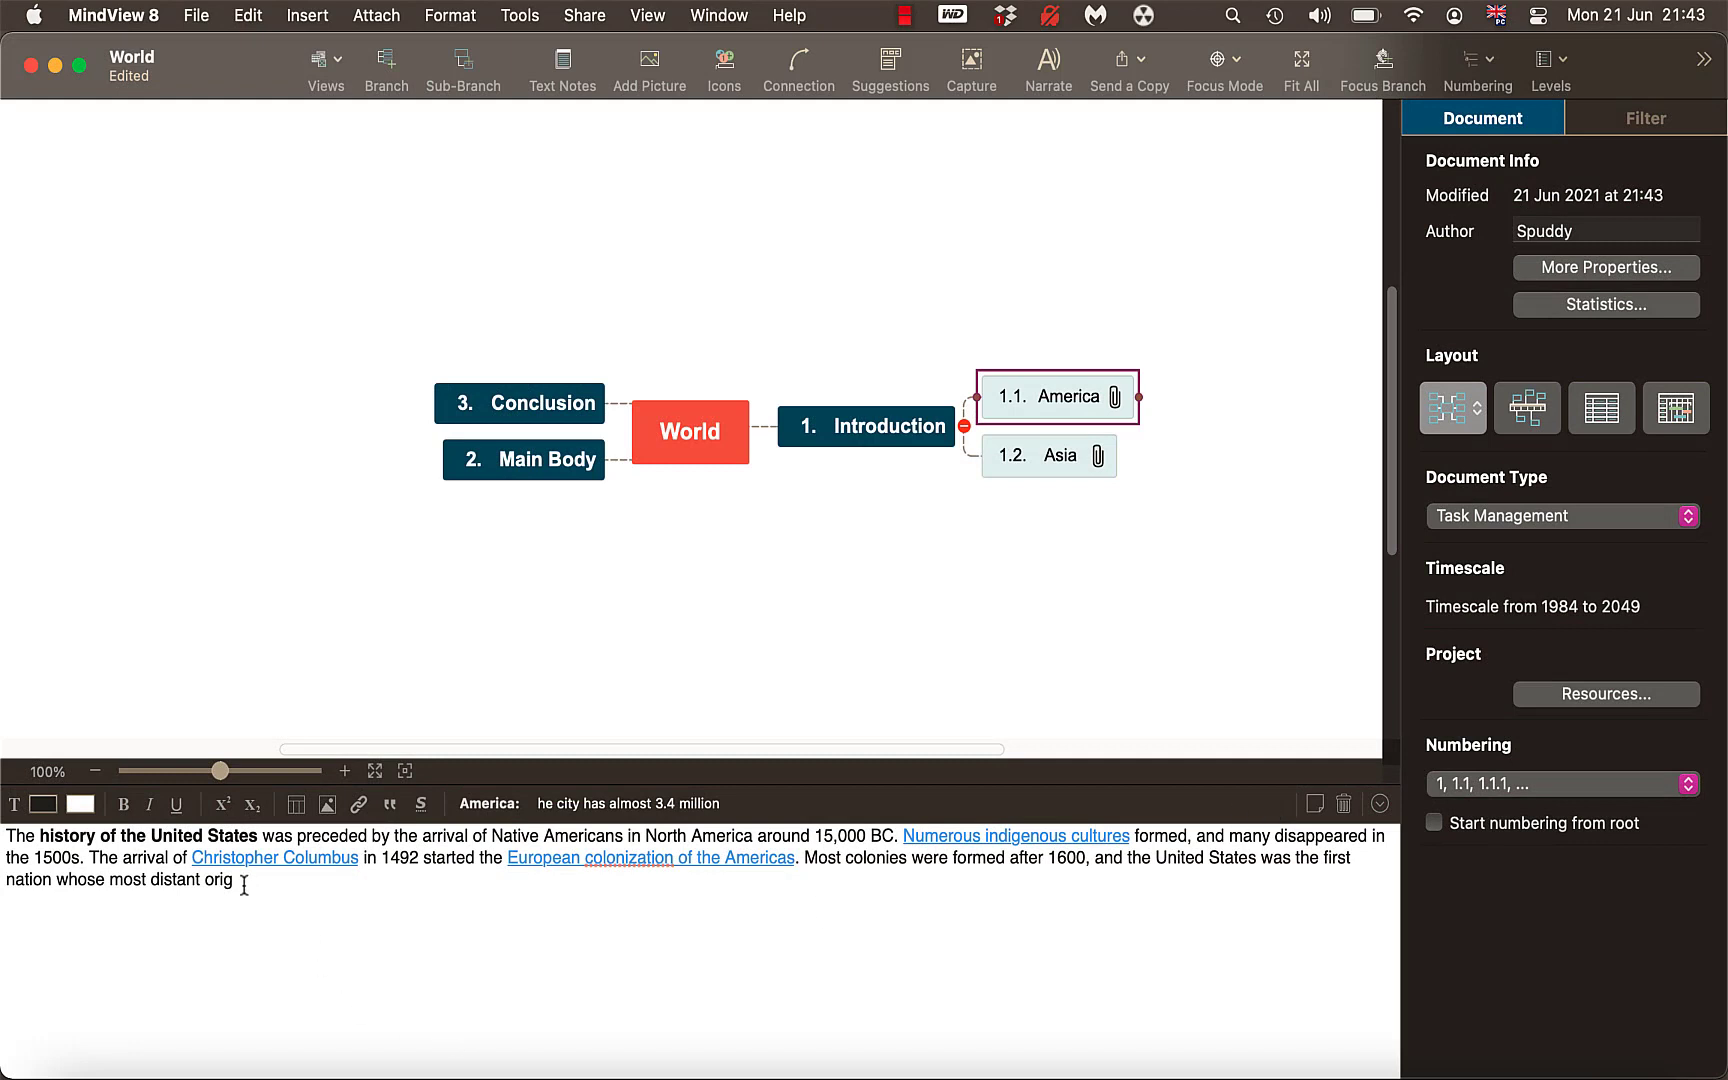
Cite the USA book, page 67, at the end of the America note
left_click(305, 15)
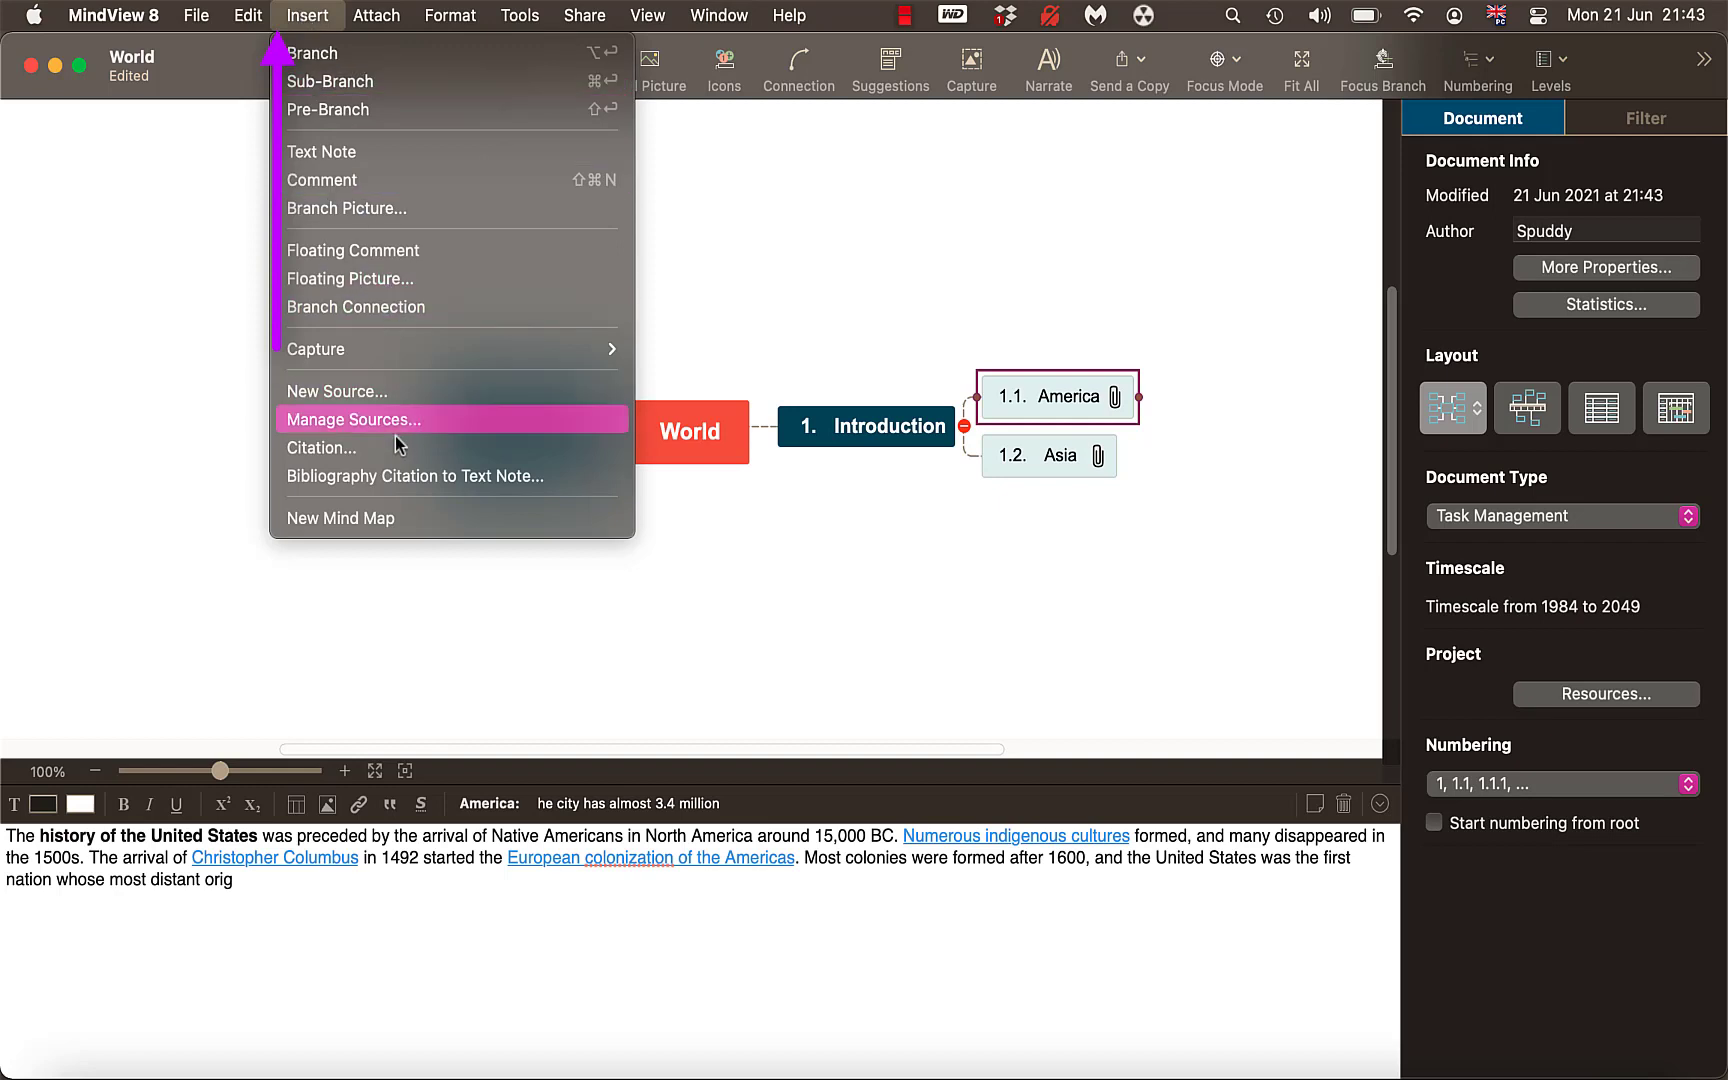
left_click(485, 480)
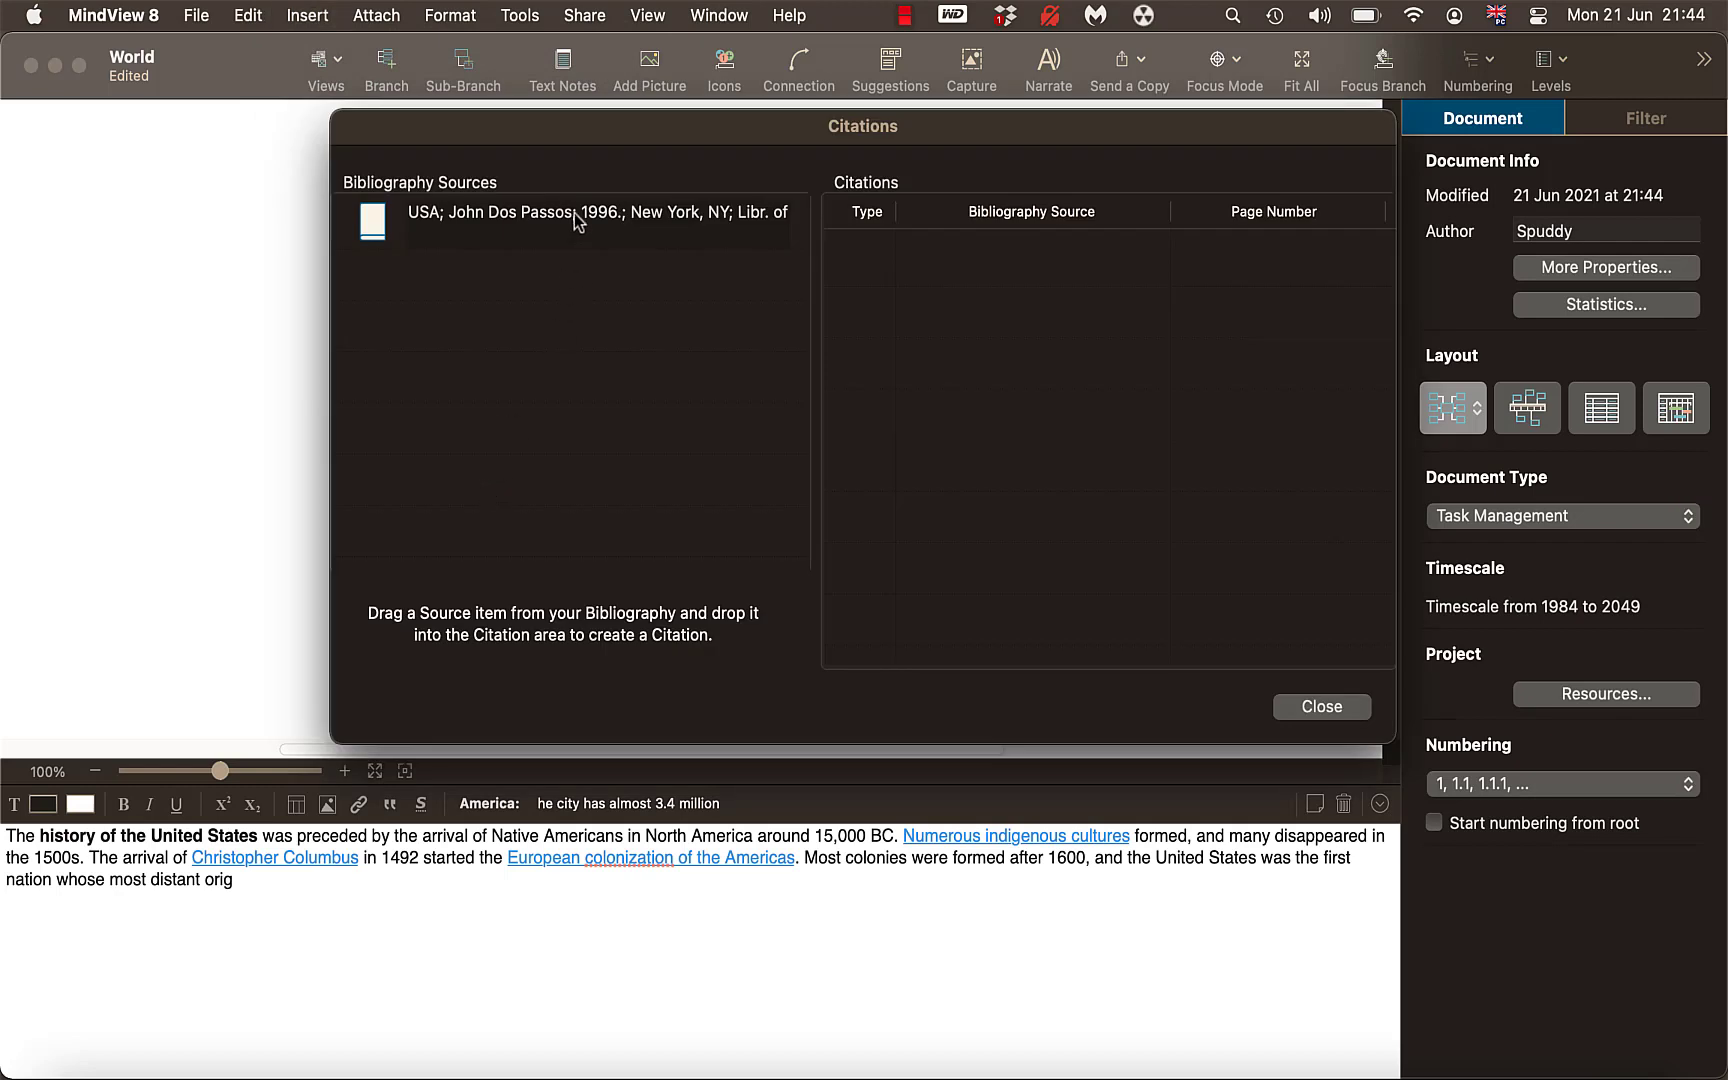
left_click_drag(603, 218, 1150, 287)
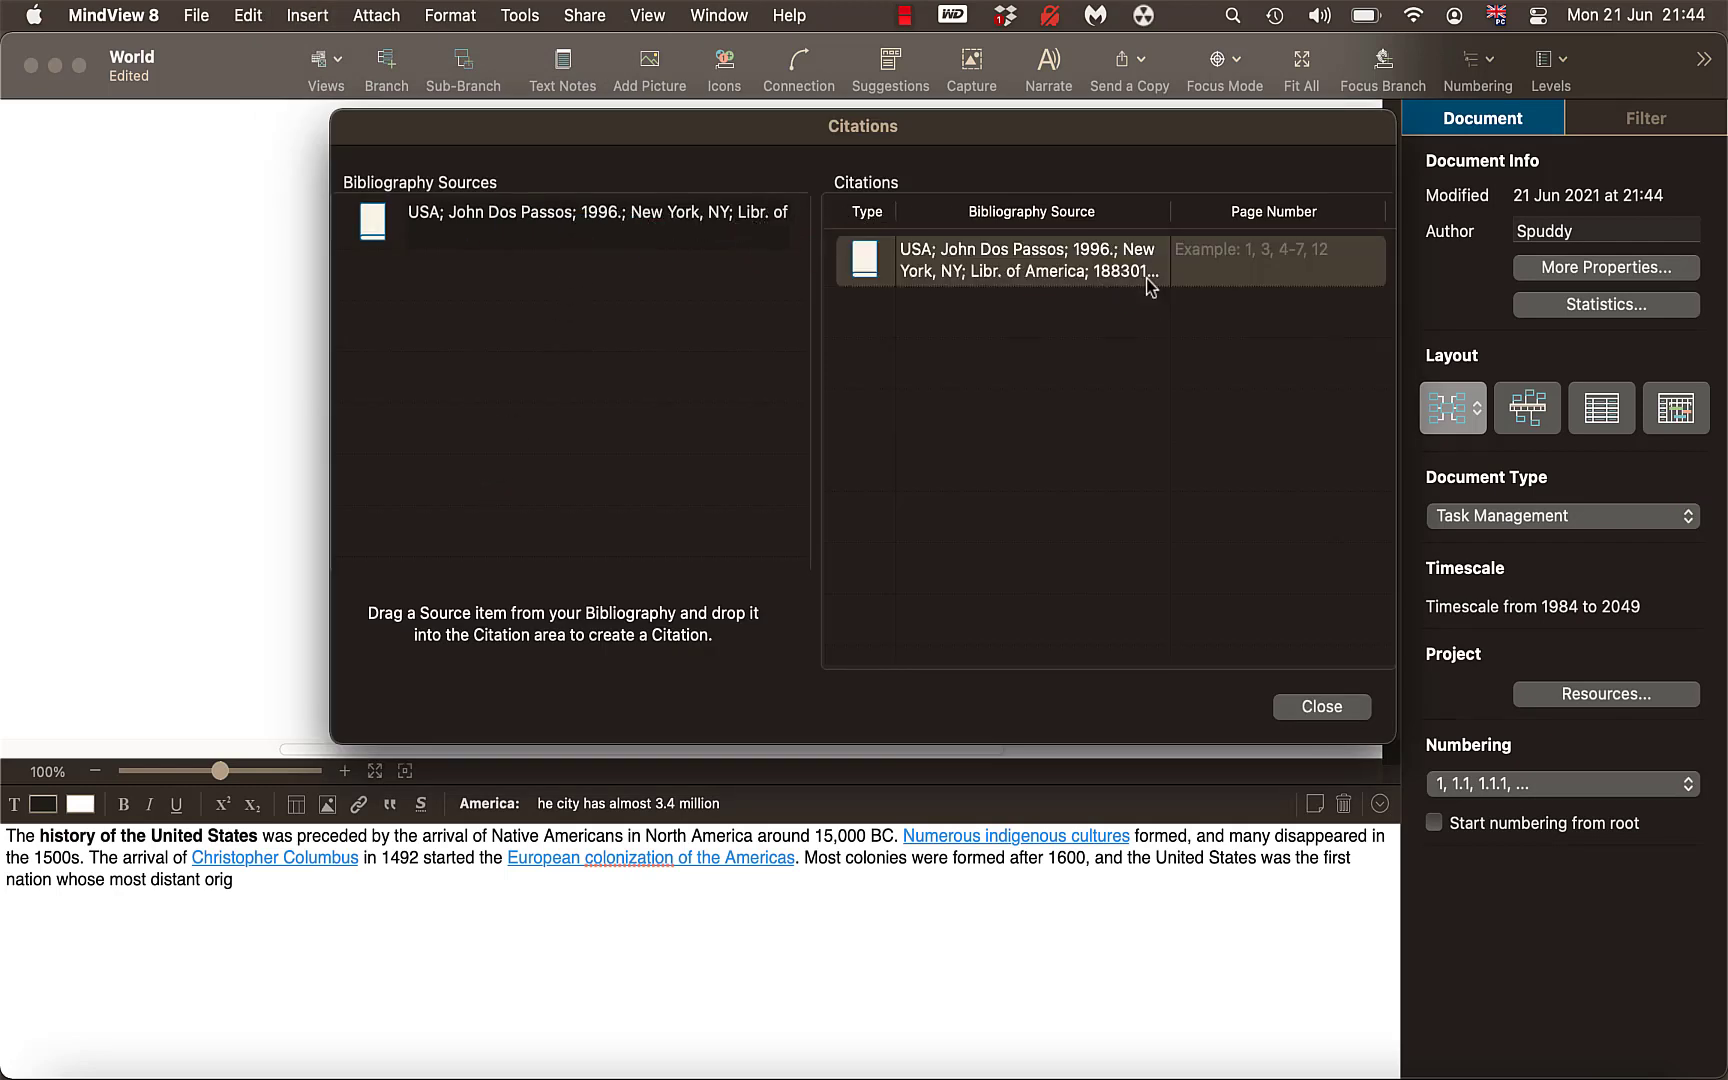
left_click(1237, 252)
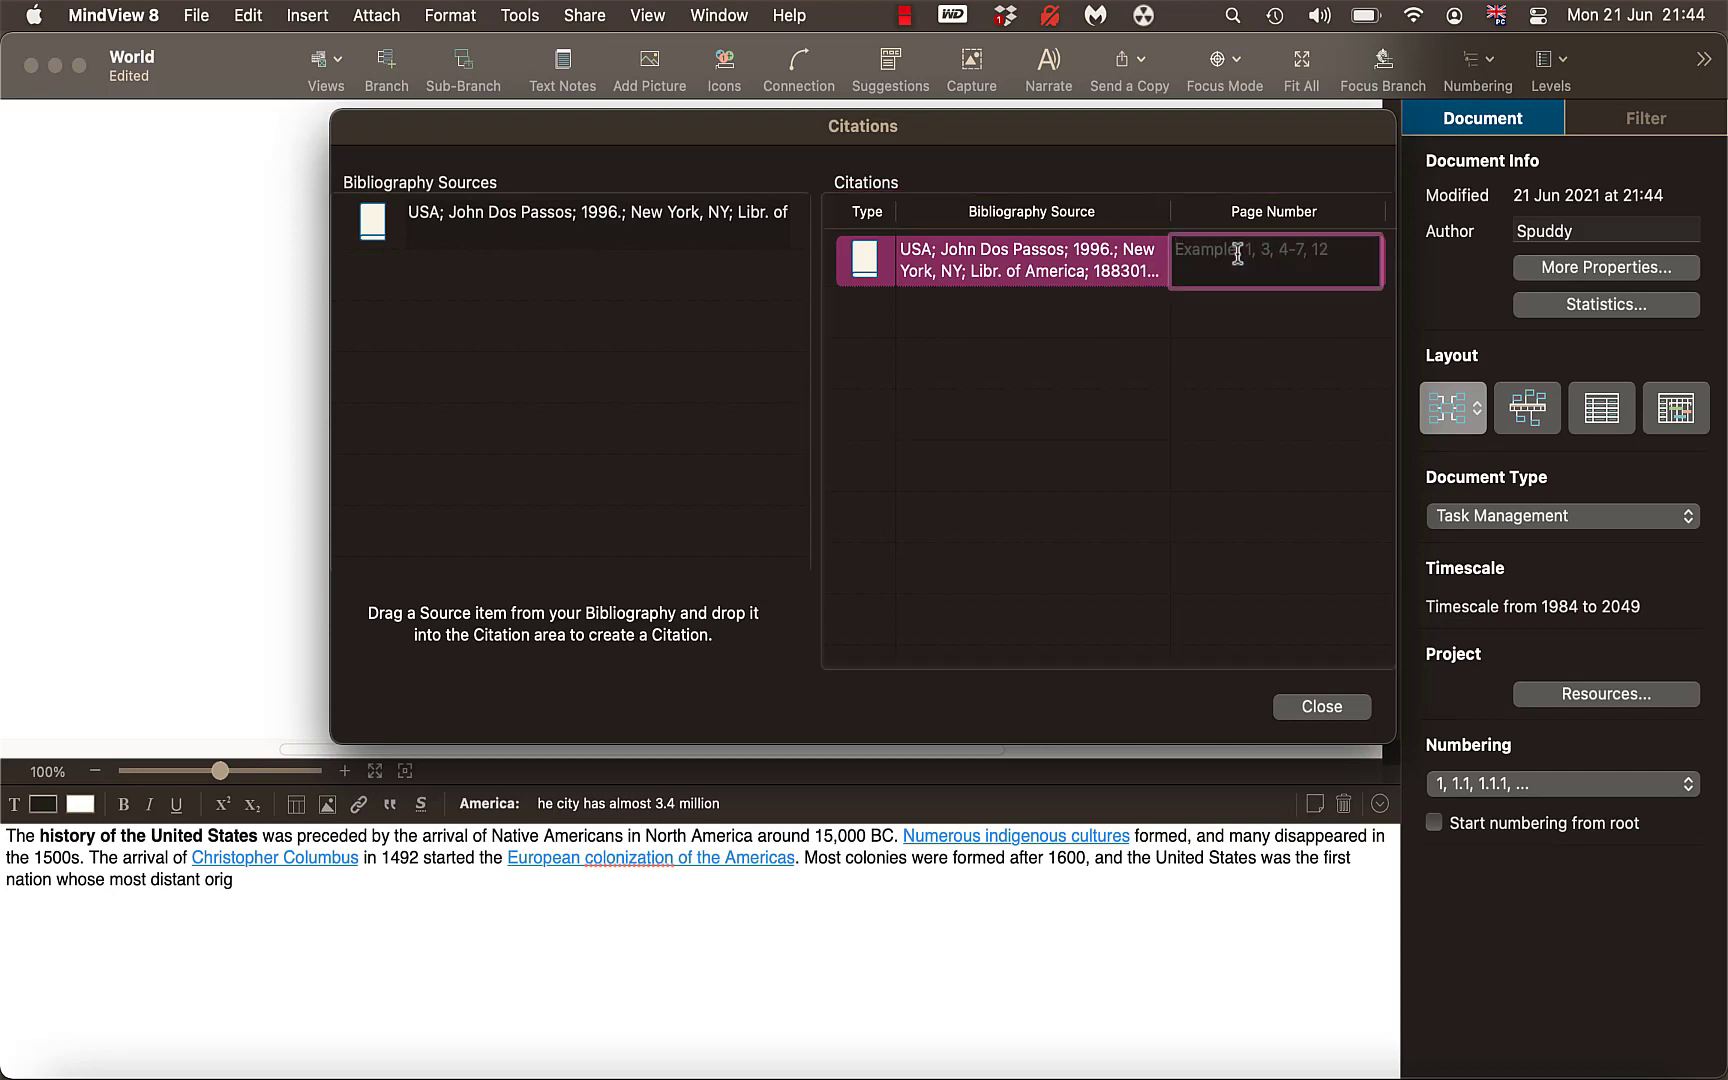
type("67")
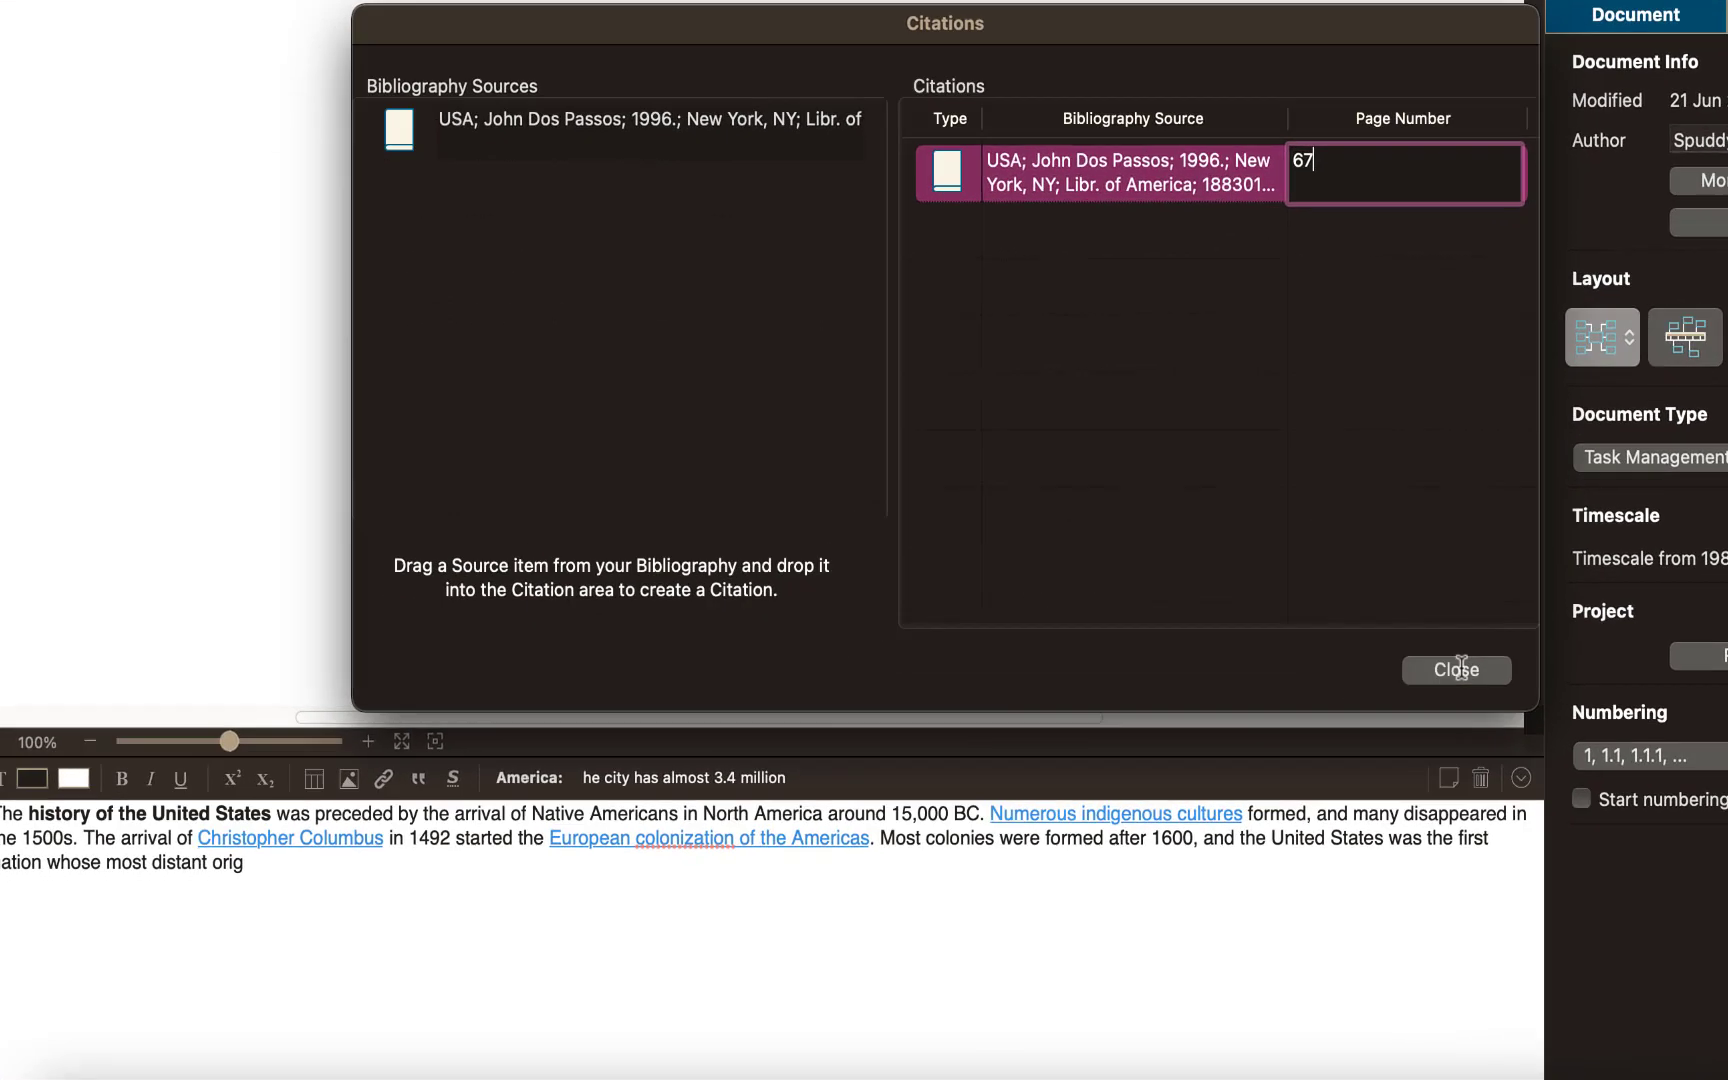
left_click(1322, 706)
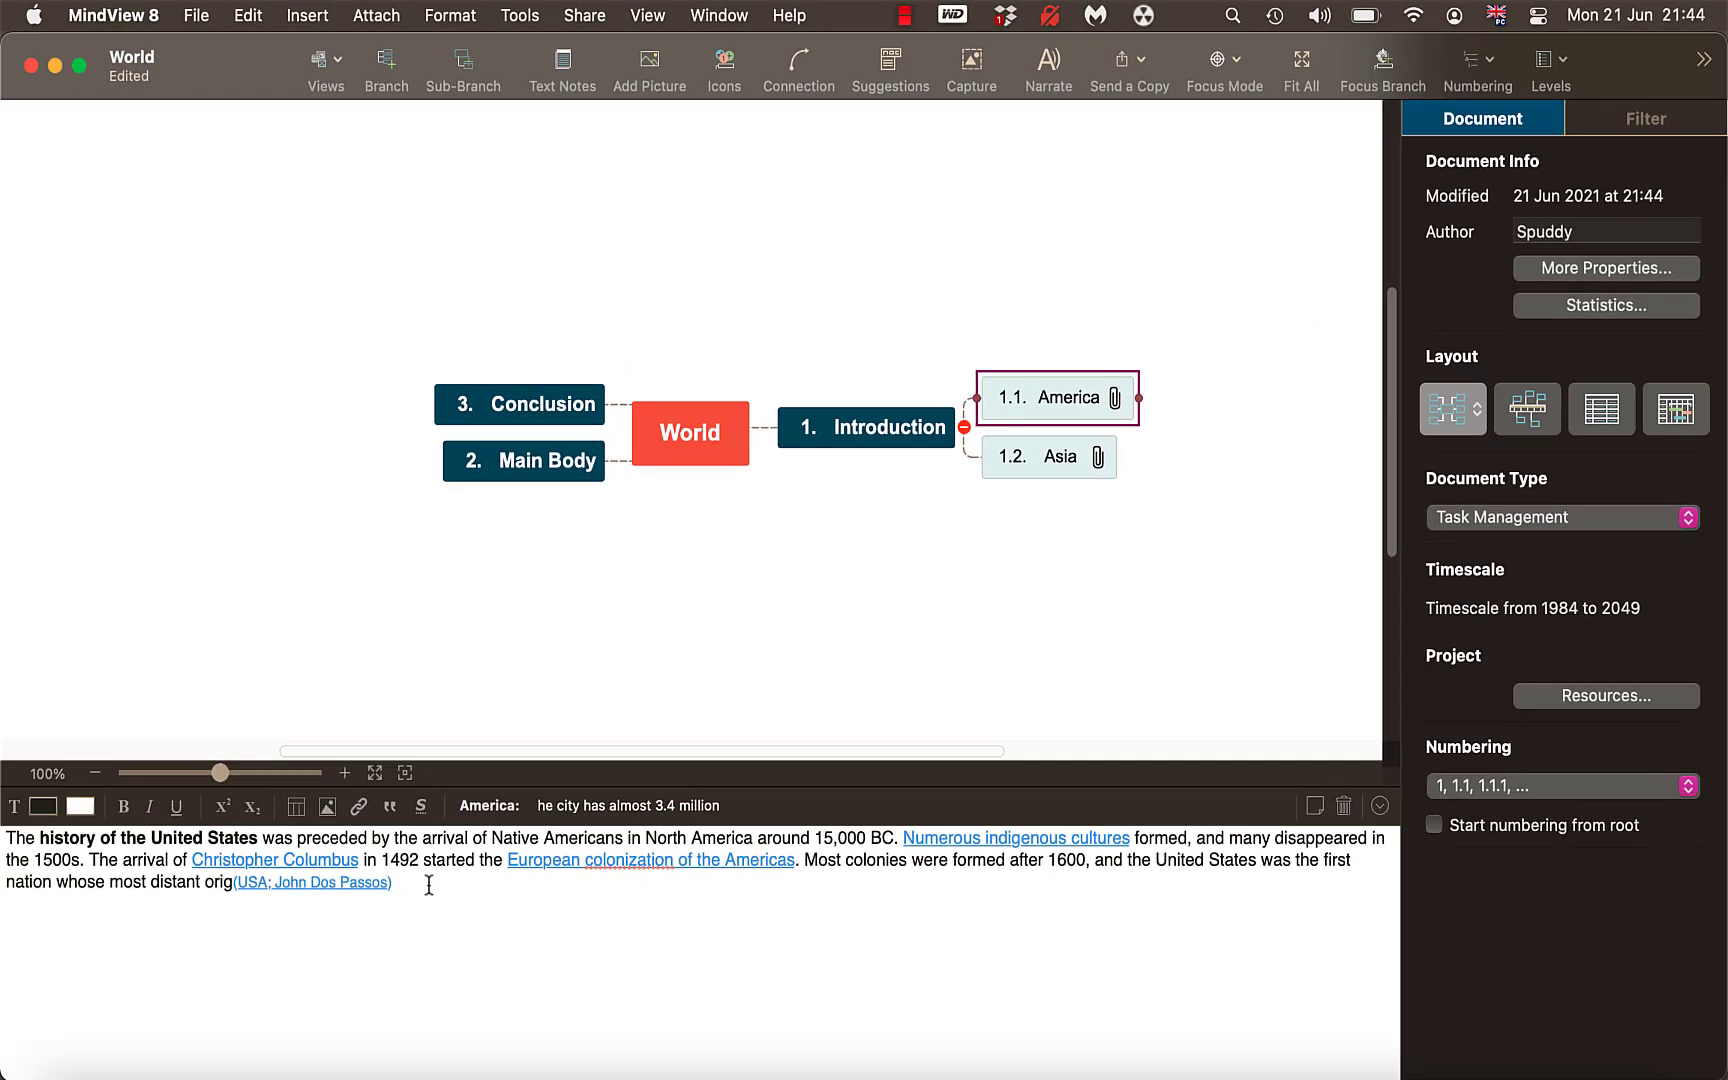
left_click(428, 885)
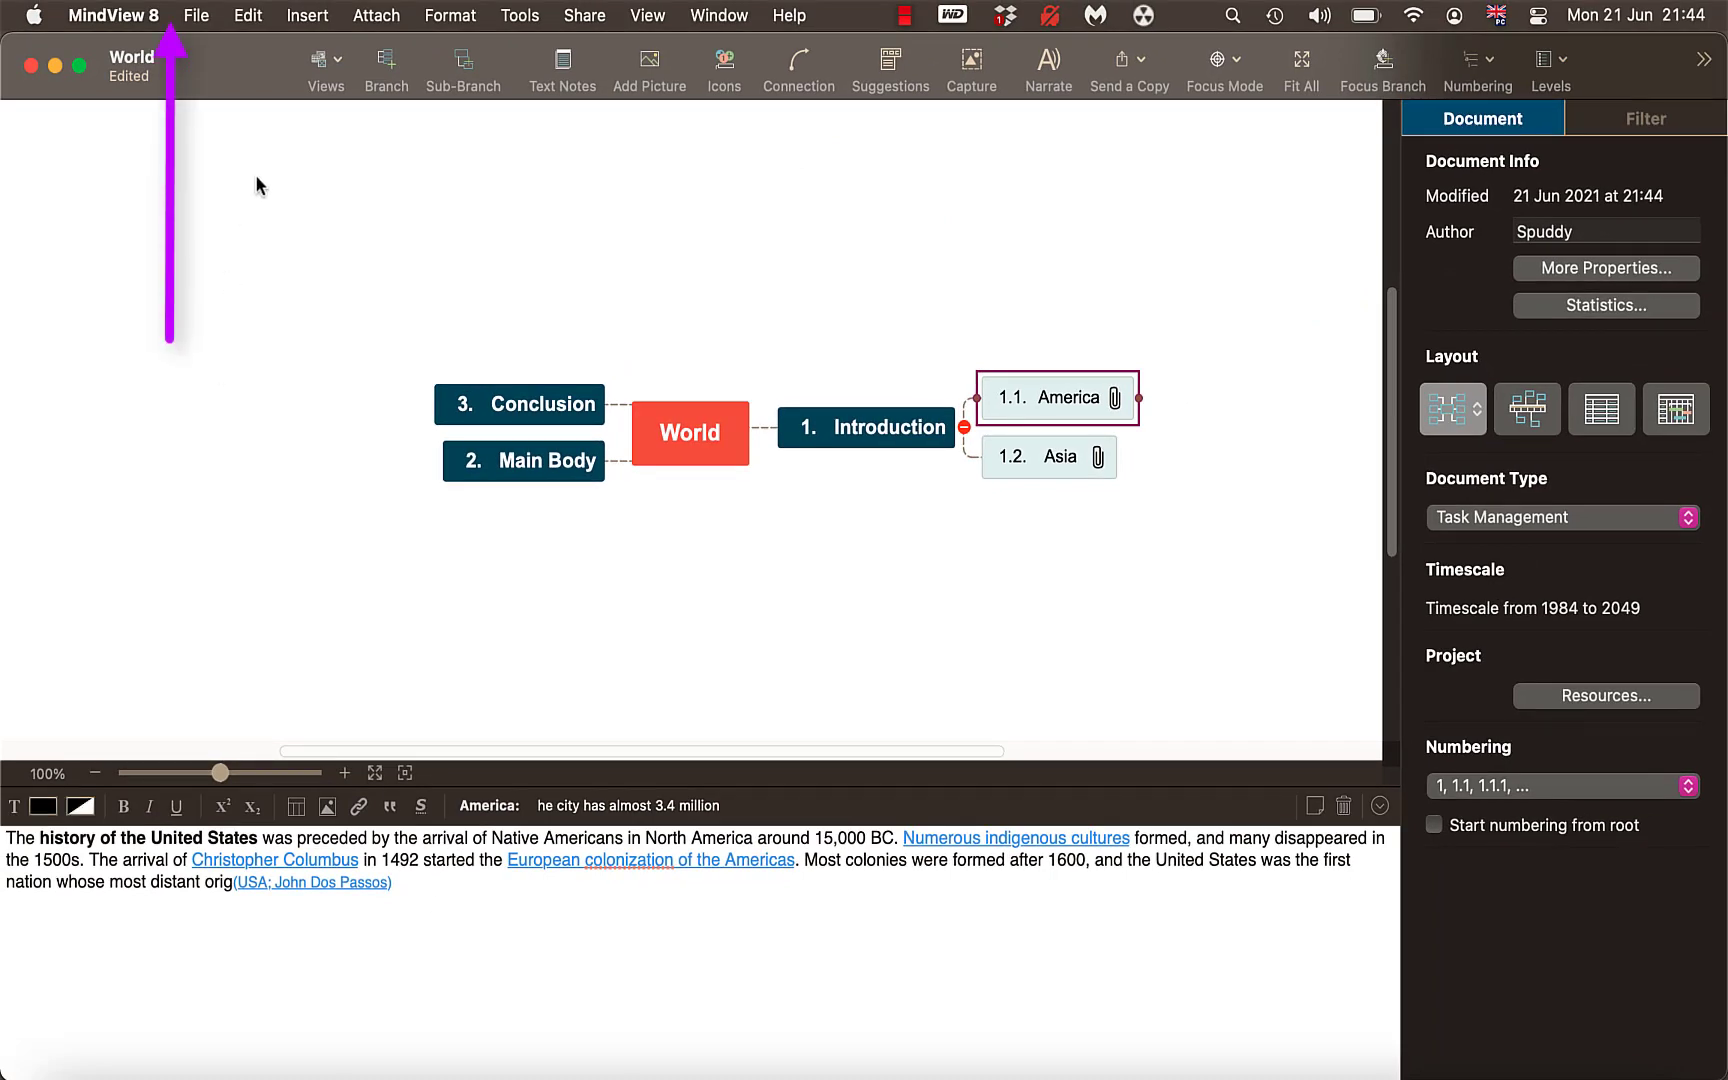
Start a Microsoft Word export using the Harvard Style template
left_click(196, 15)
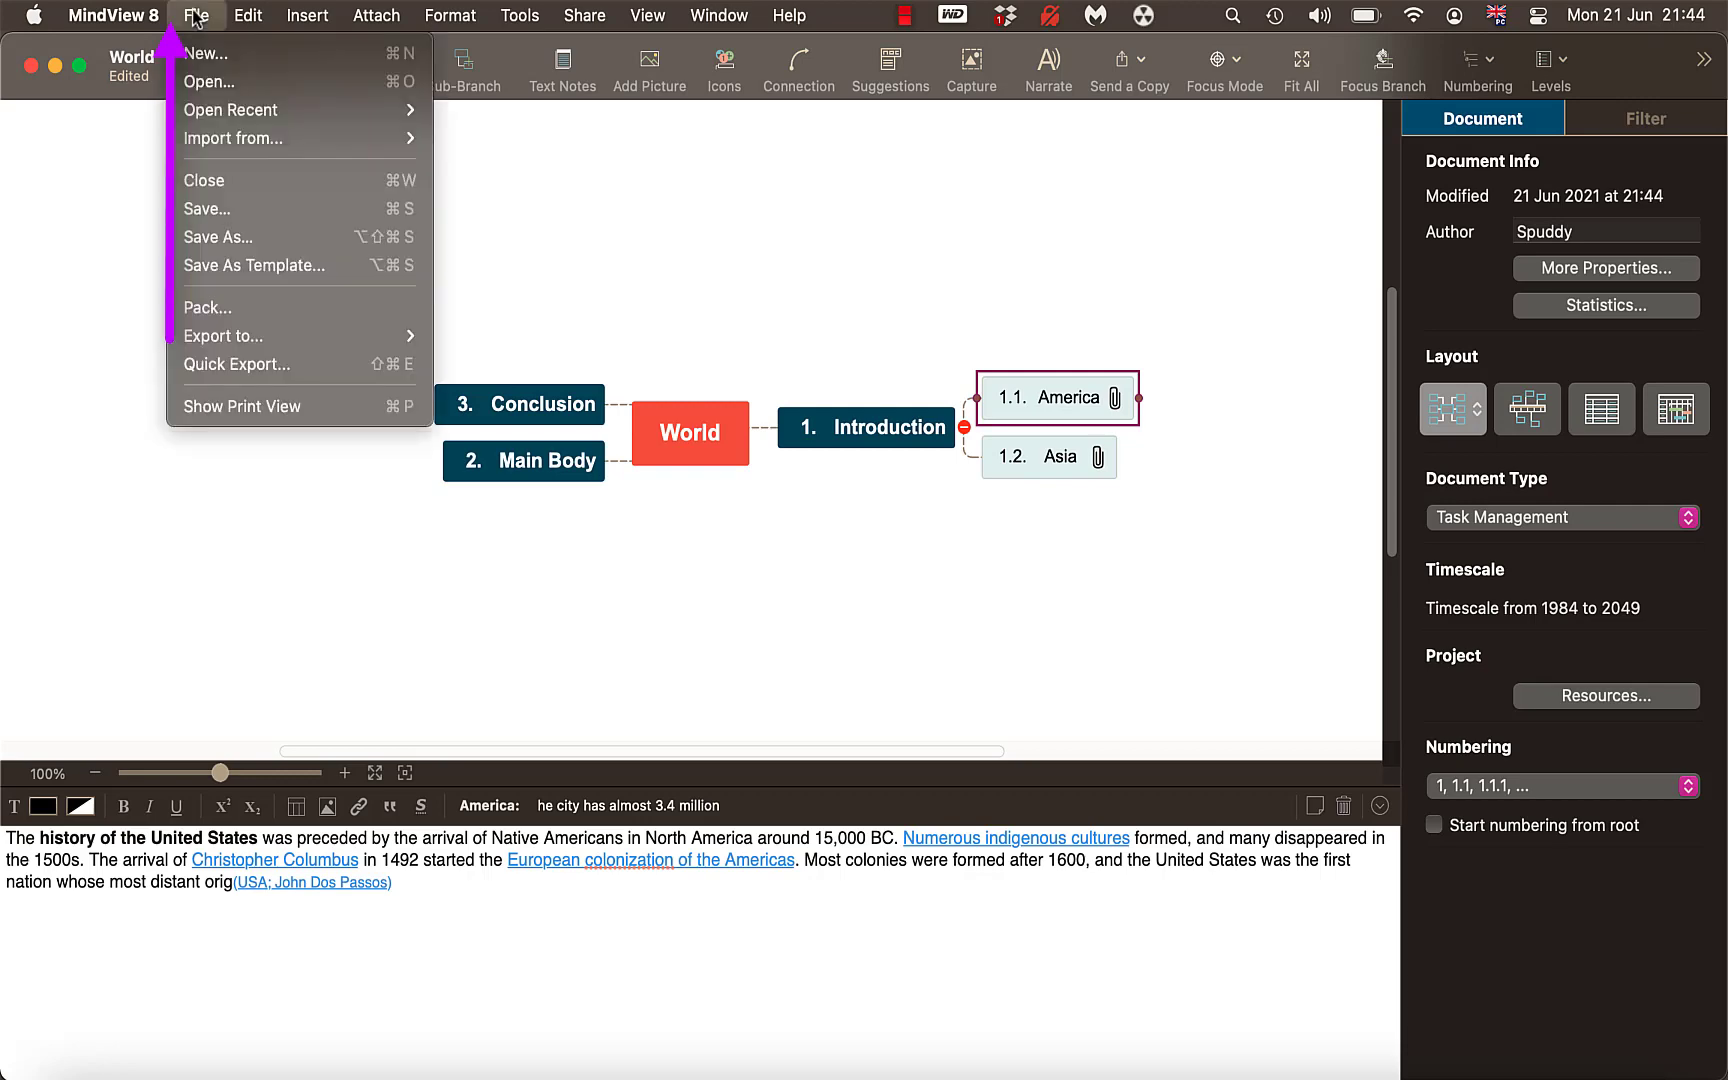
mouse_move(390, 336)
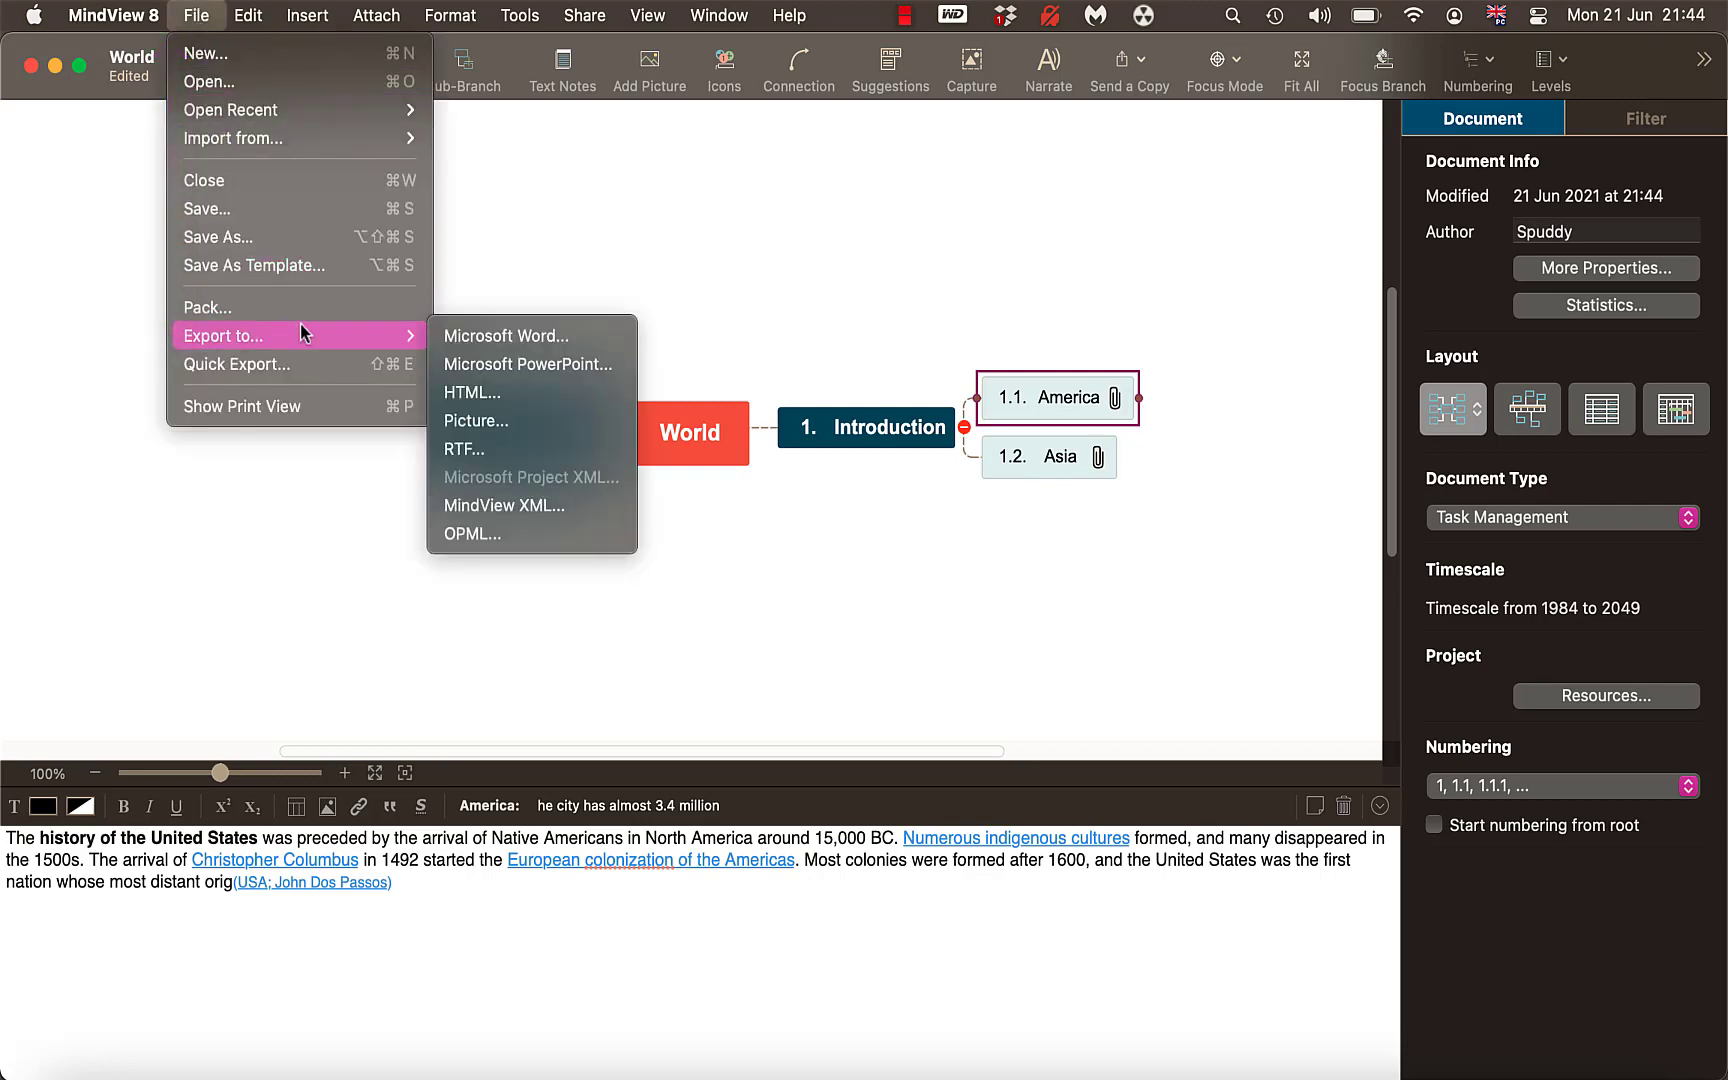
left_click(467, 330)
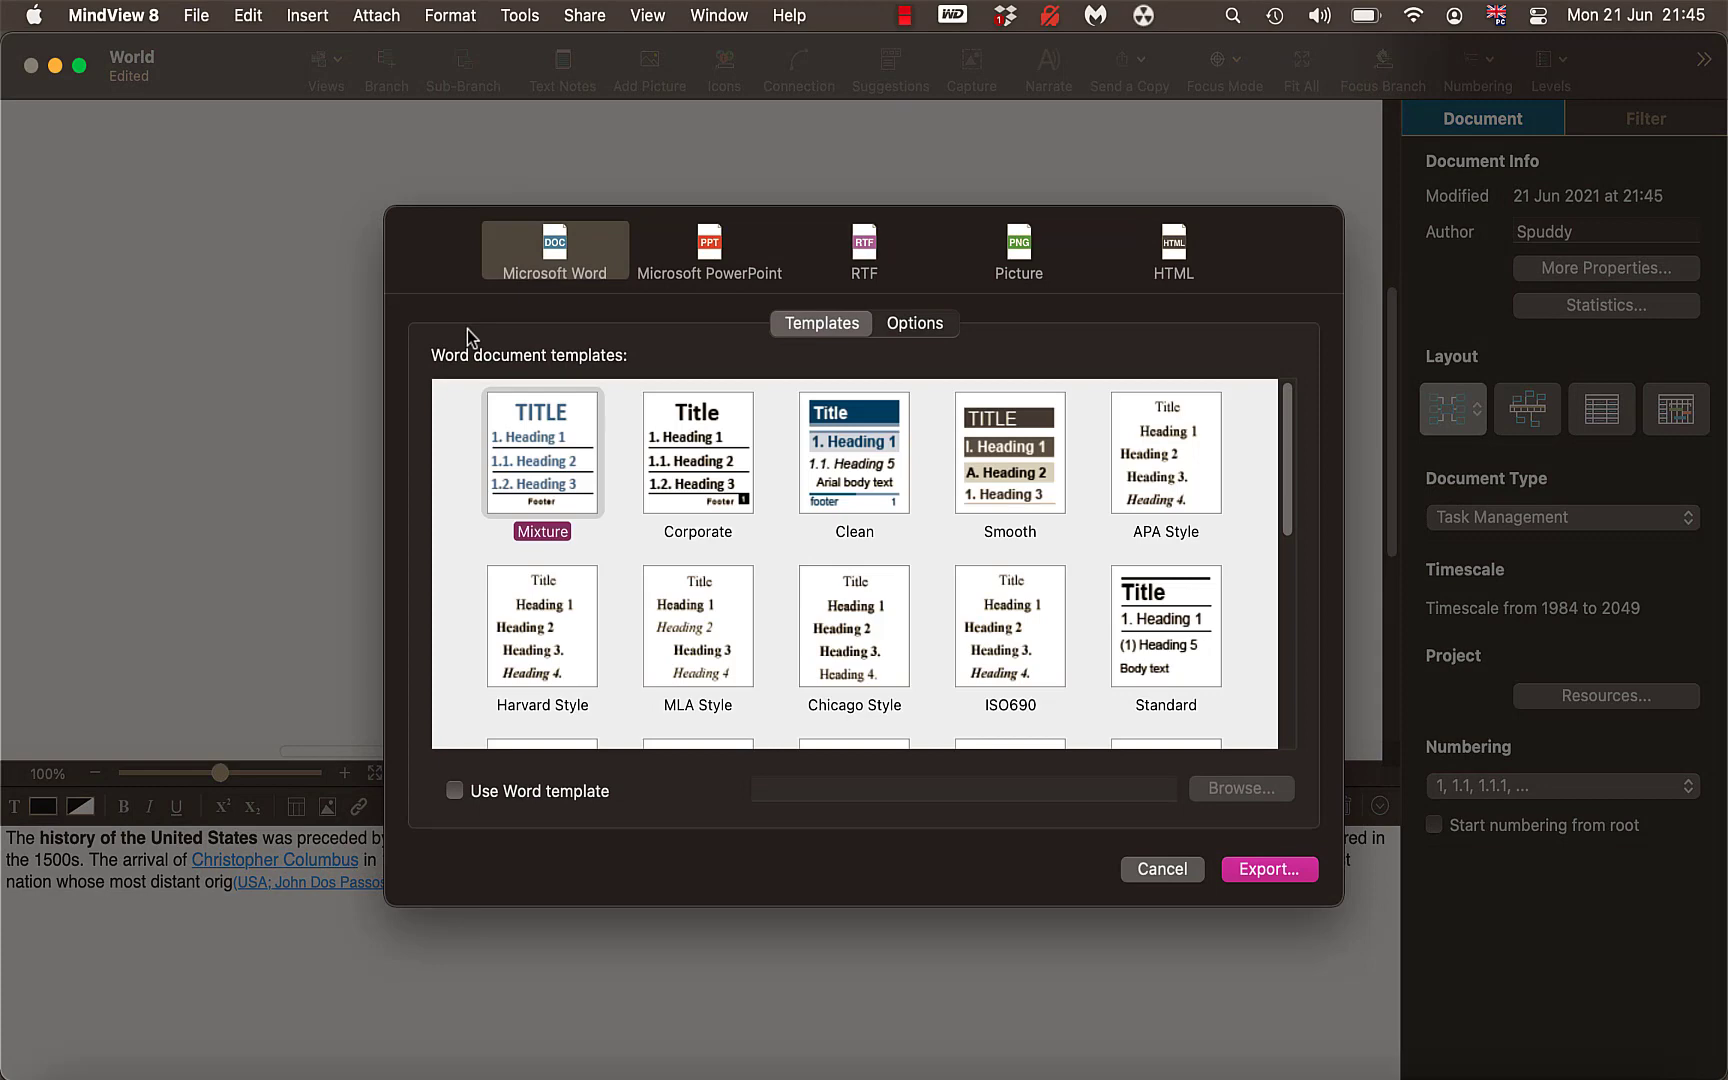
left_click(548, 631)
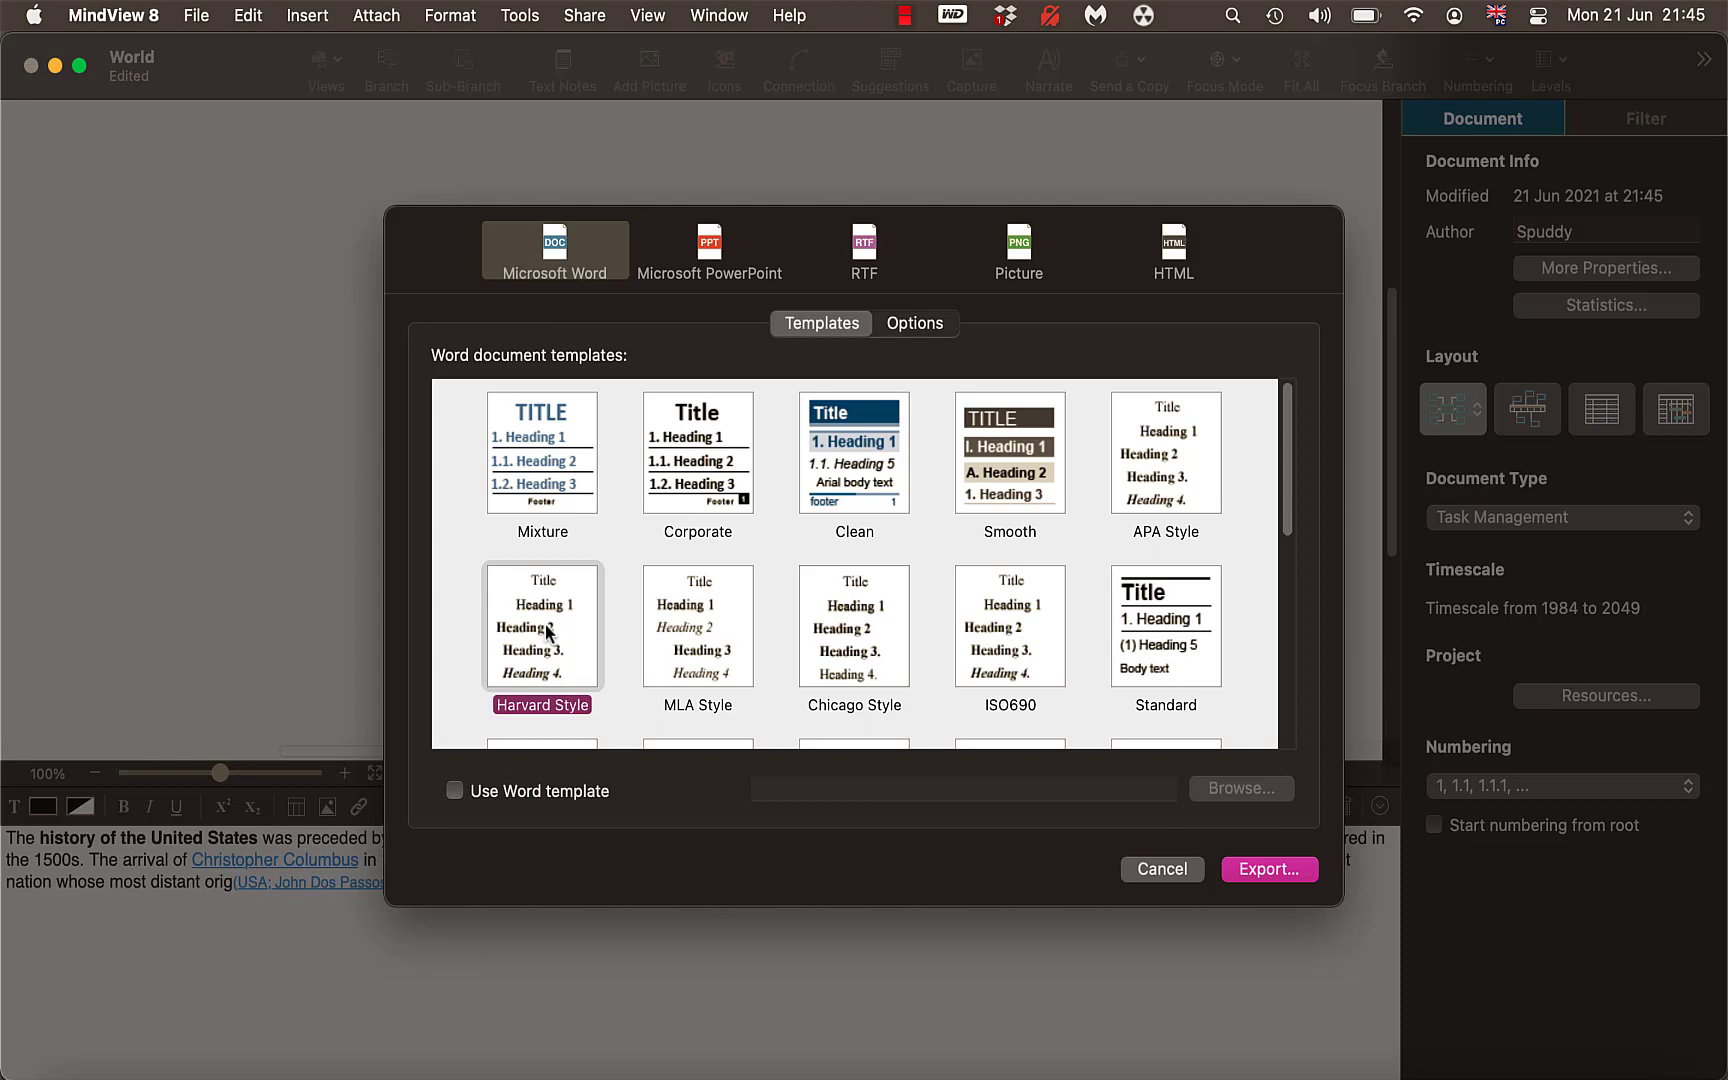
scroll(546, 628, "down", 2)
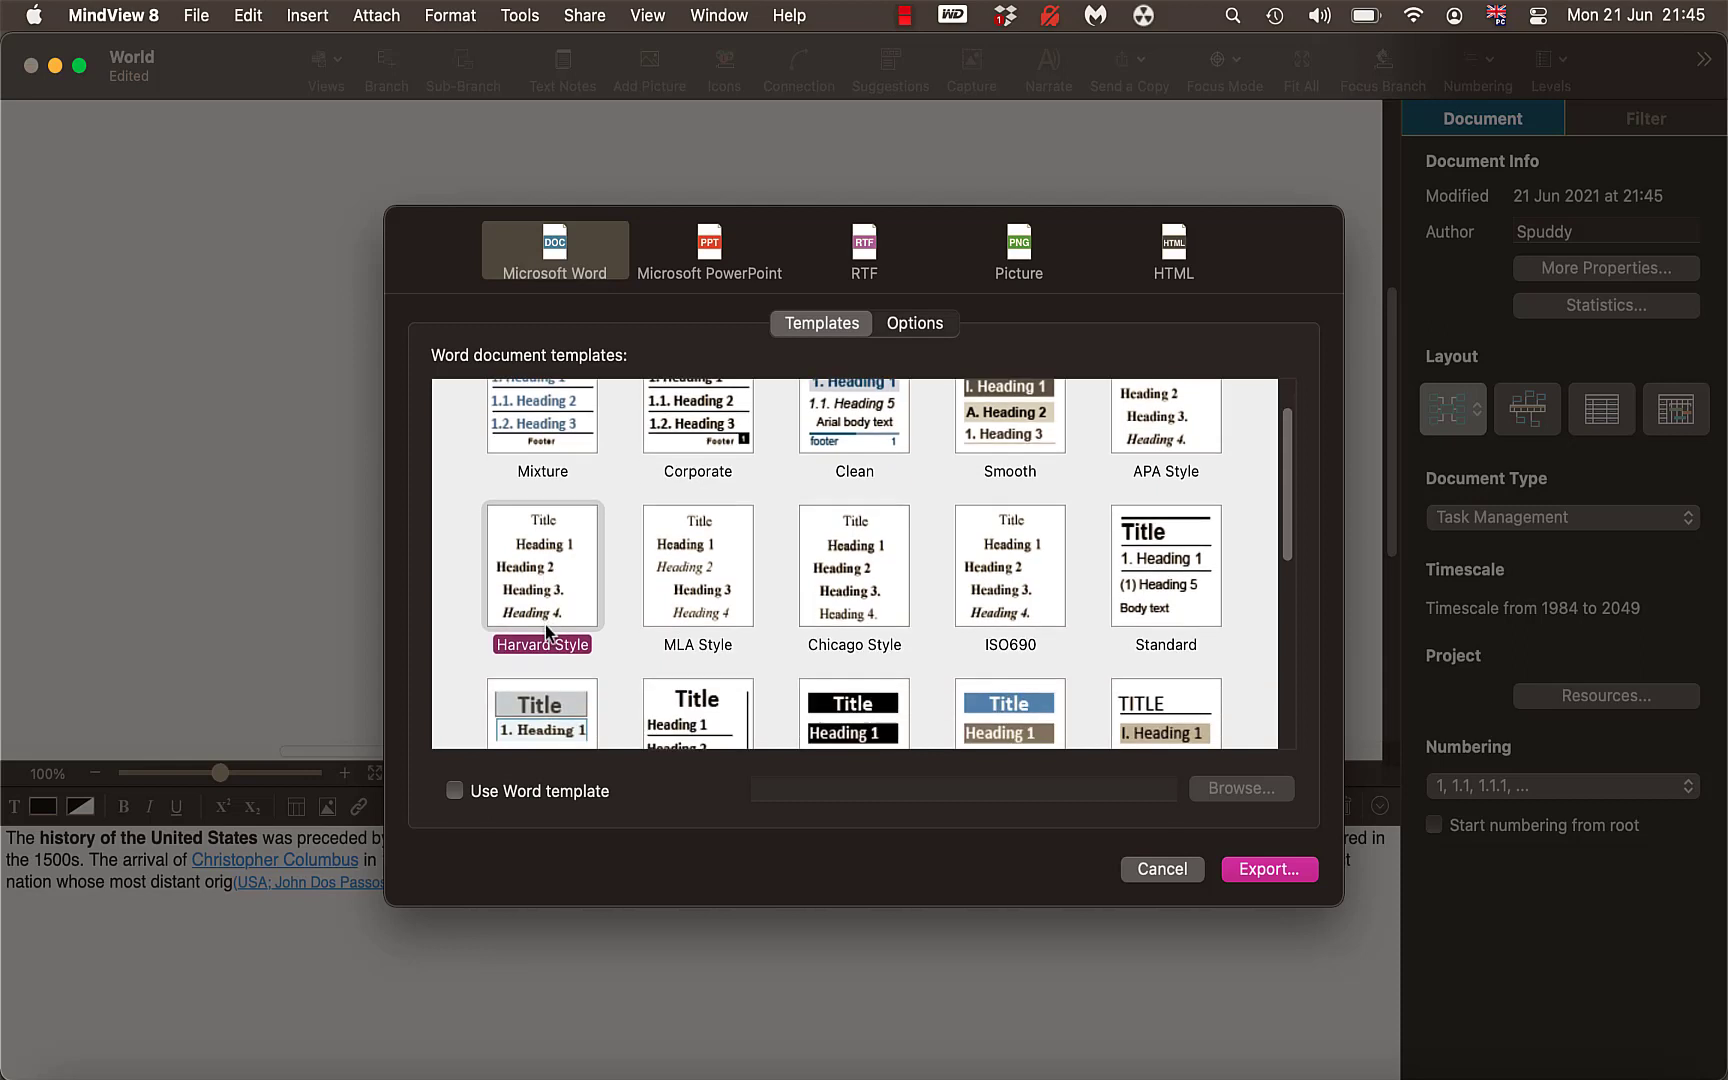
scroll(546, 628, "up", 1)
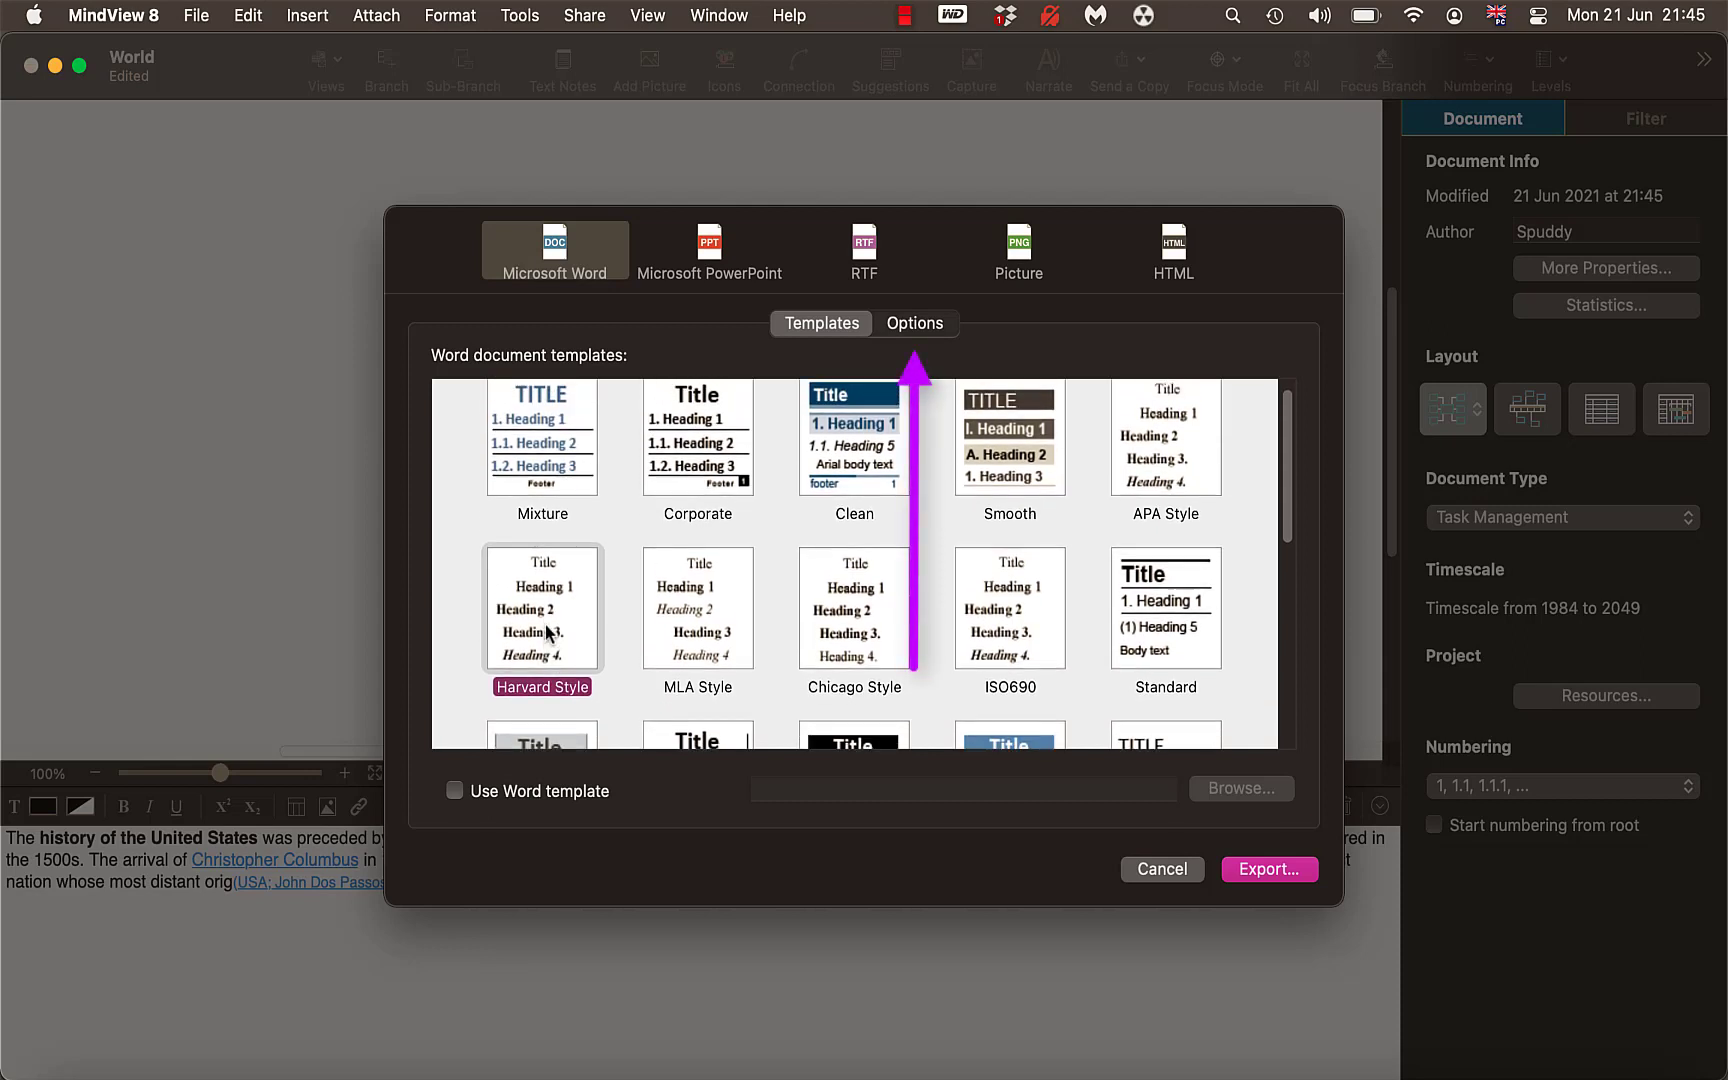
Exclude the map image, set Harvard – Anglia 2008 bibliography style, and proceed to saving
left_click(905, 325)
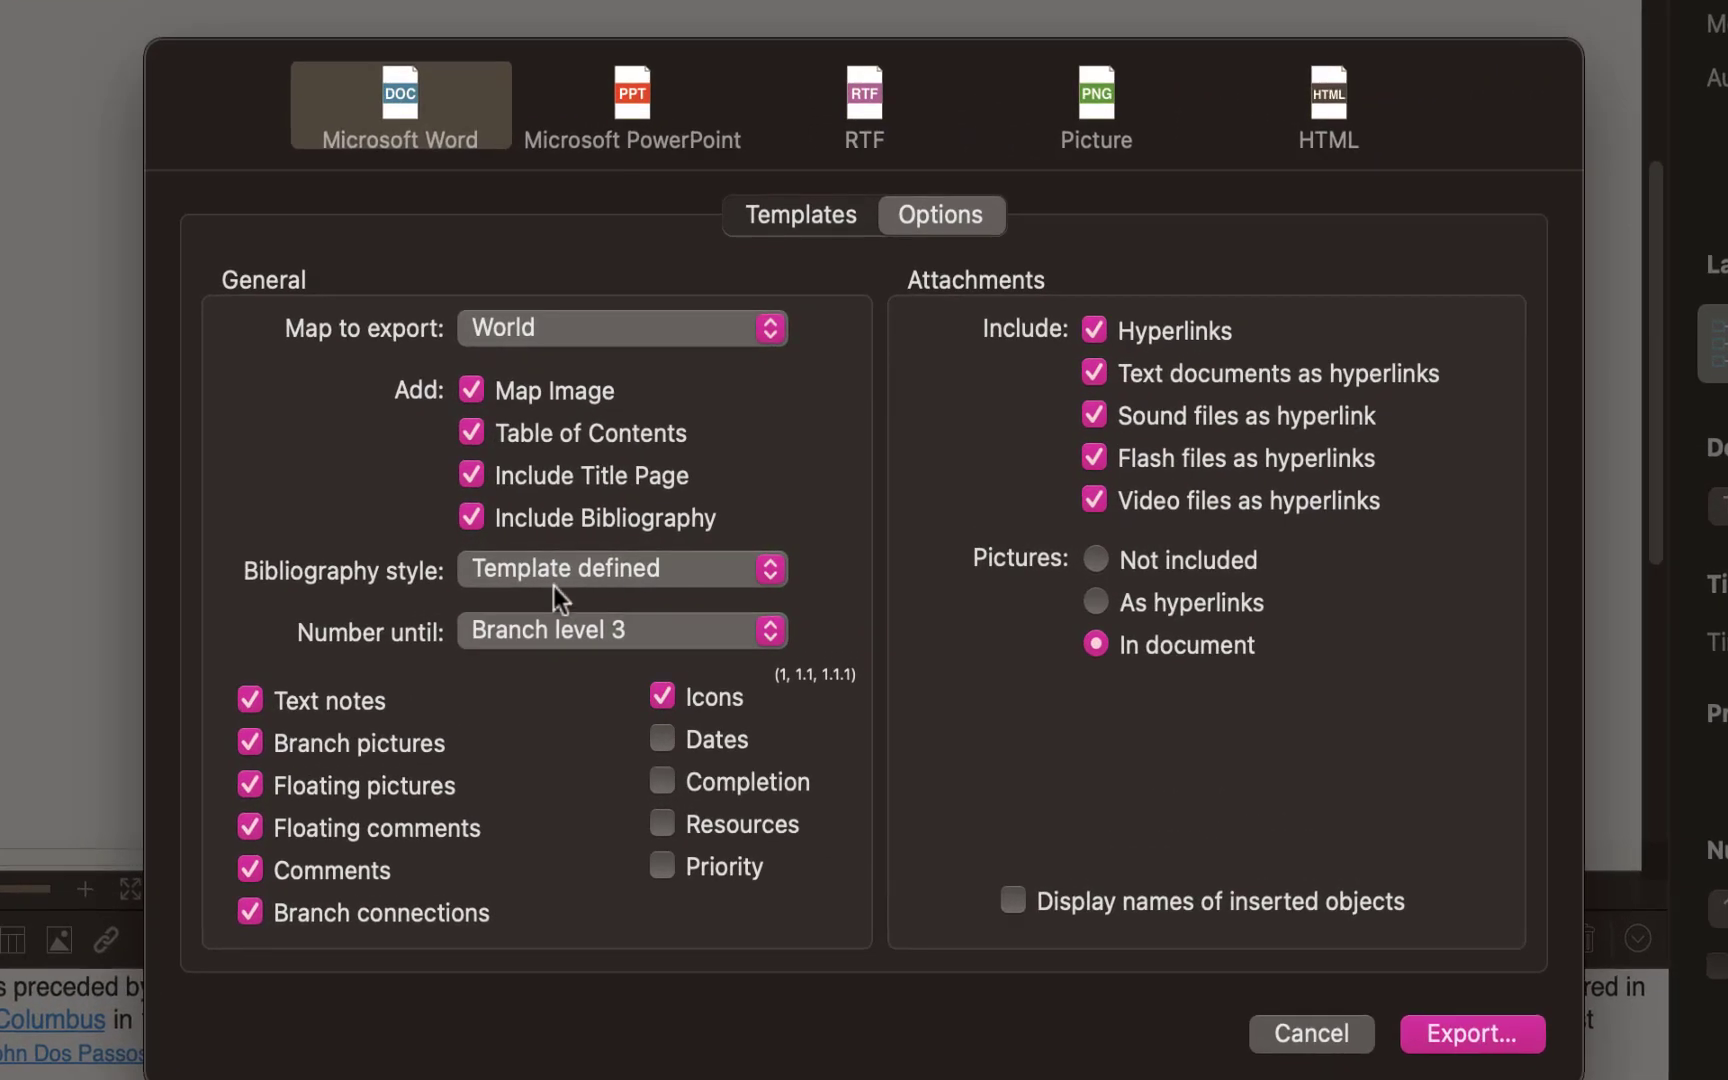
left_click(473, 388)
left_click(609, 580)
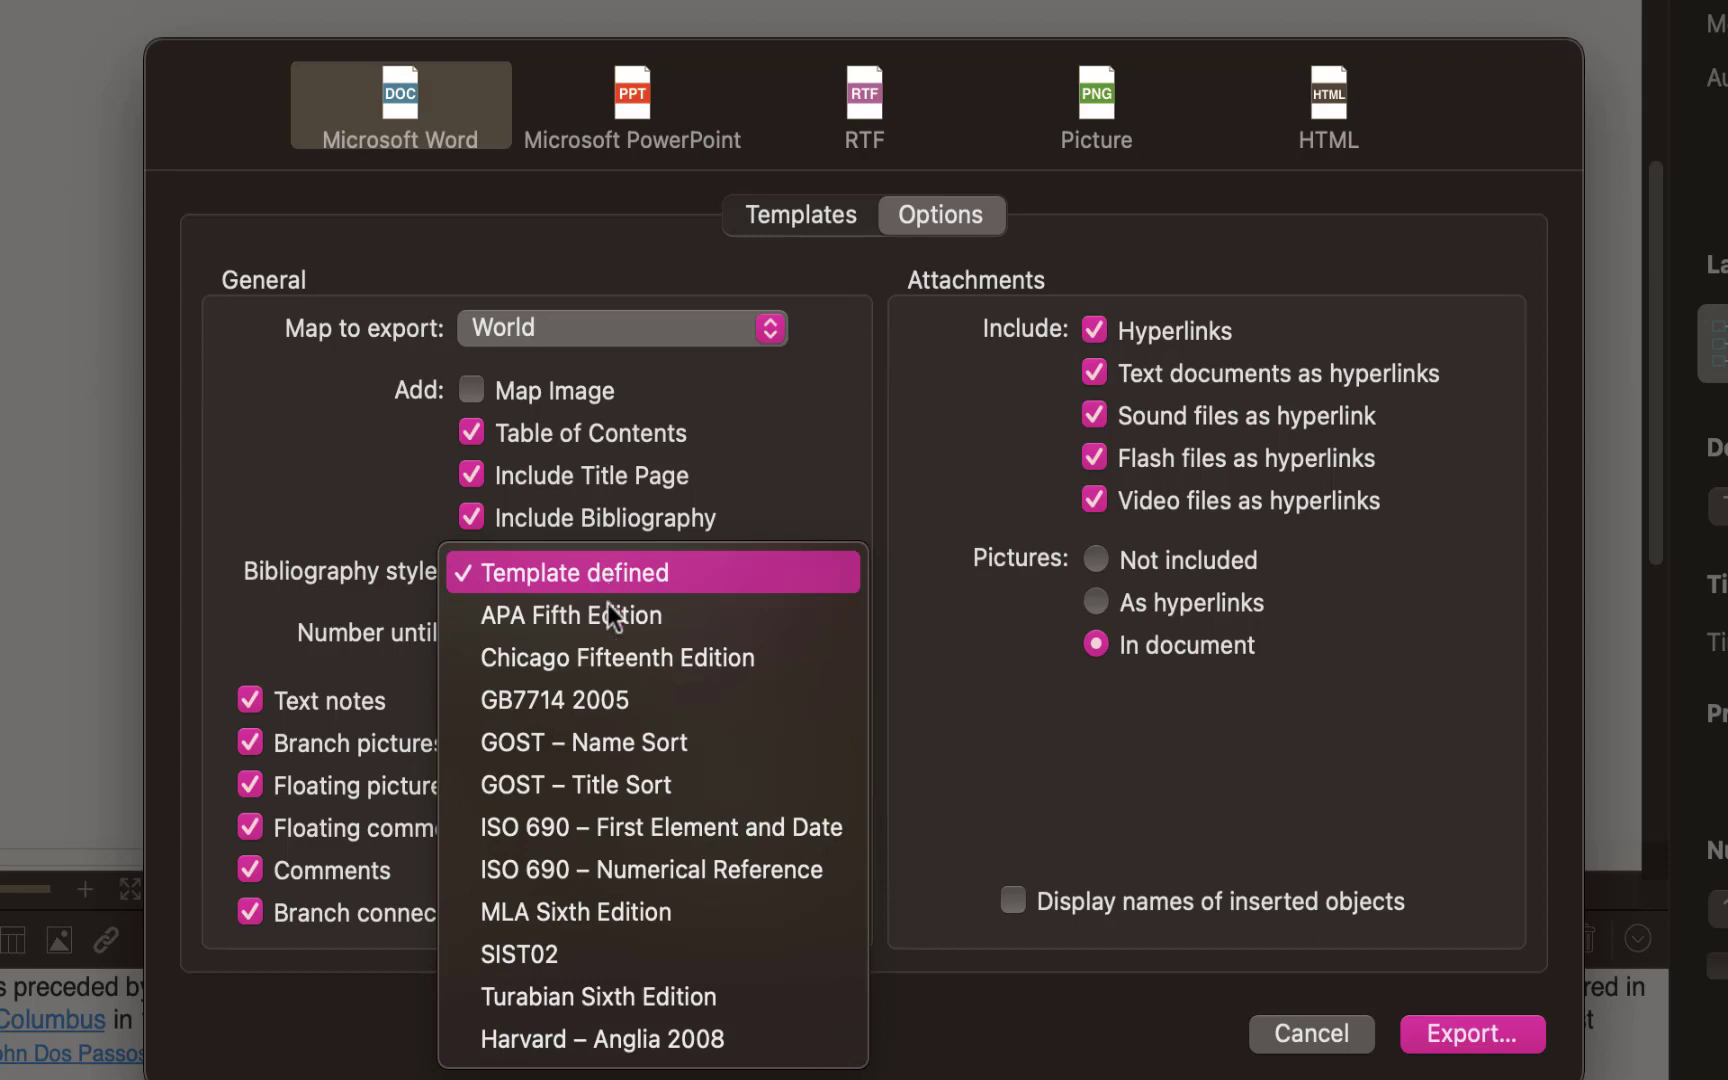
left_click(642, 1040)
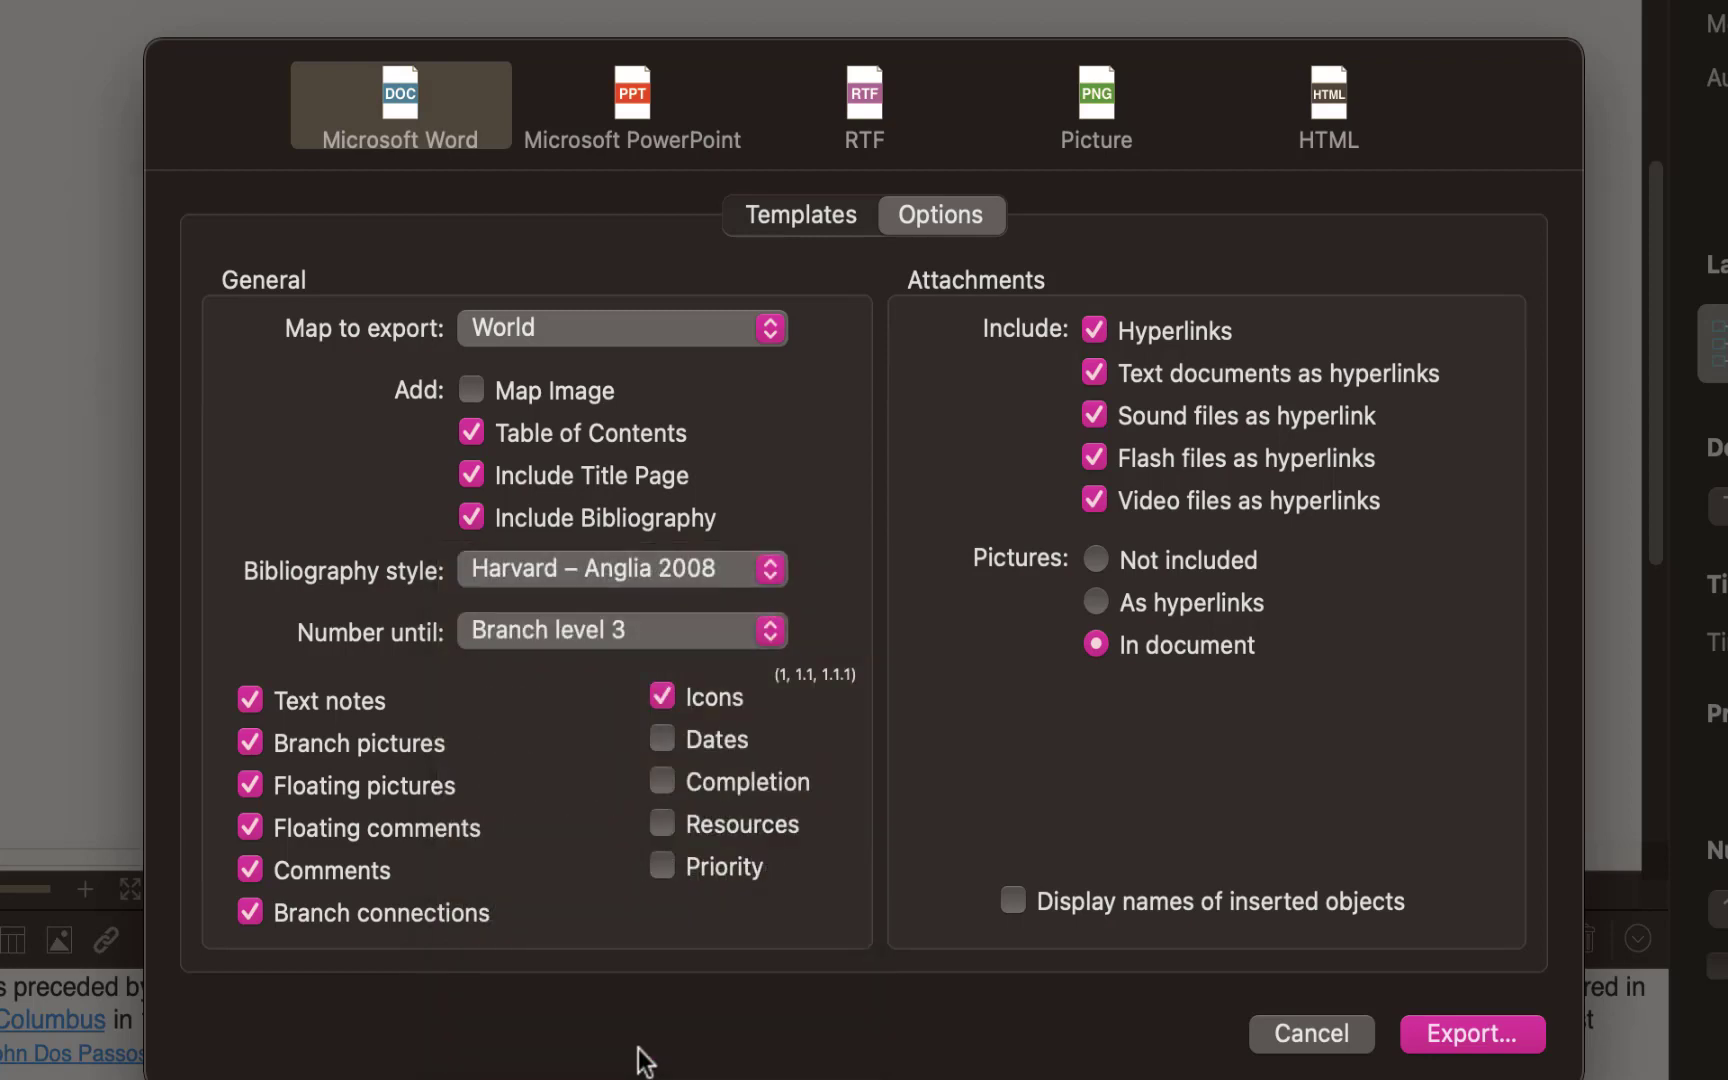
left_click(1437, 1048)
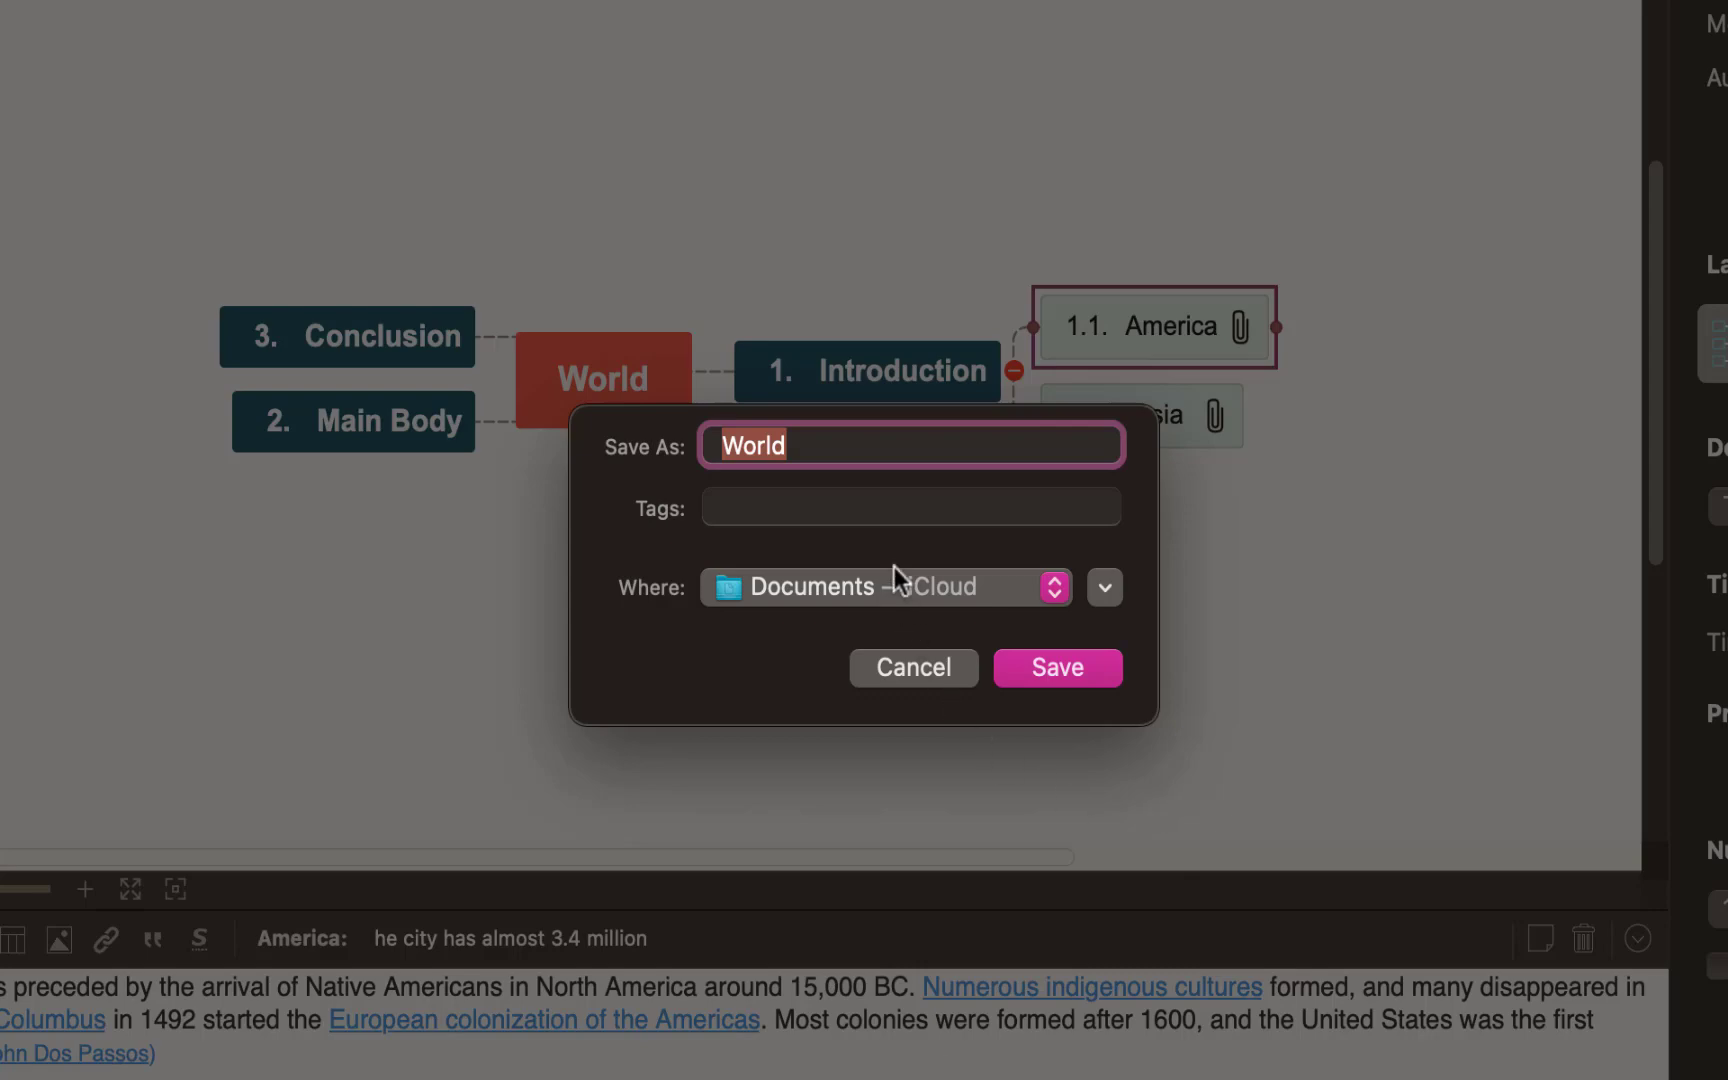
Save the export as World, replacing the existing World.docm
left_click(1044, 667)
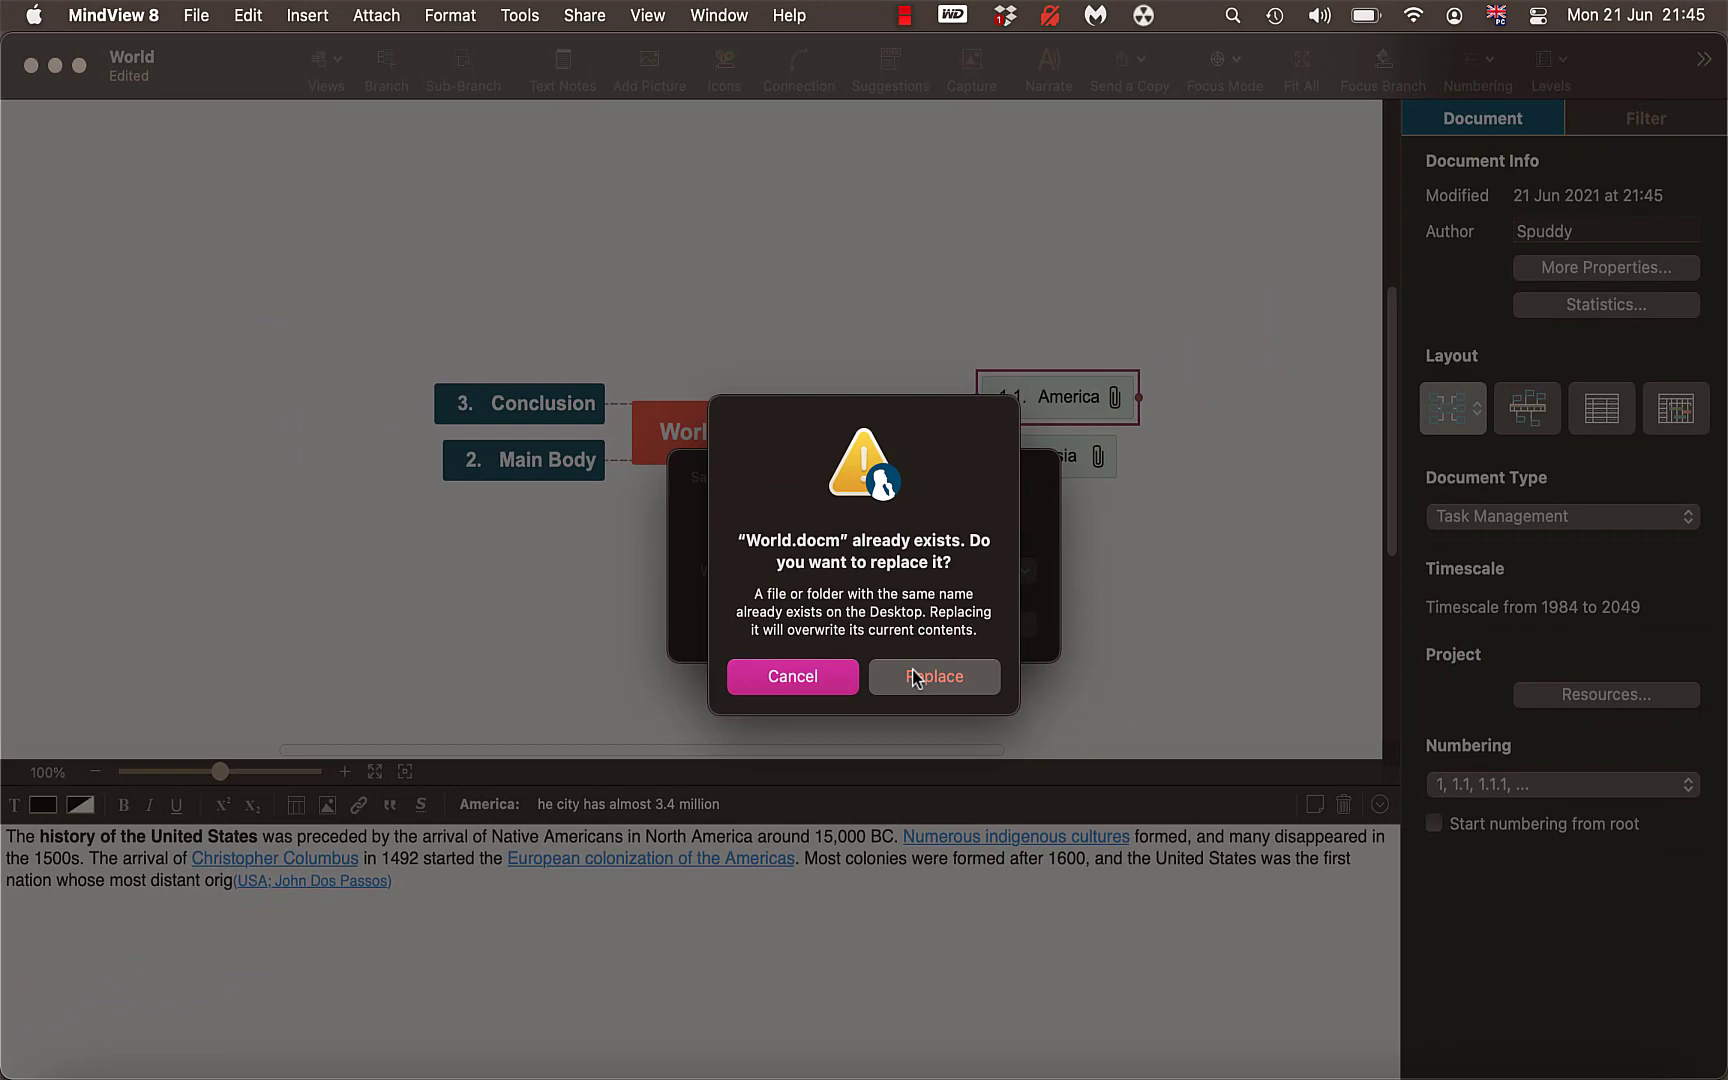
left_click(916, 679)
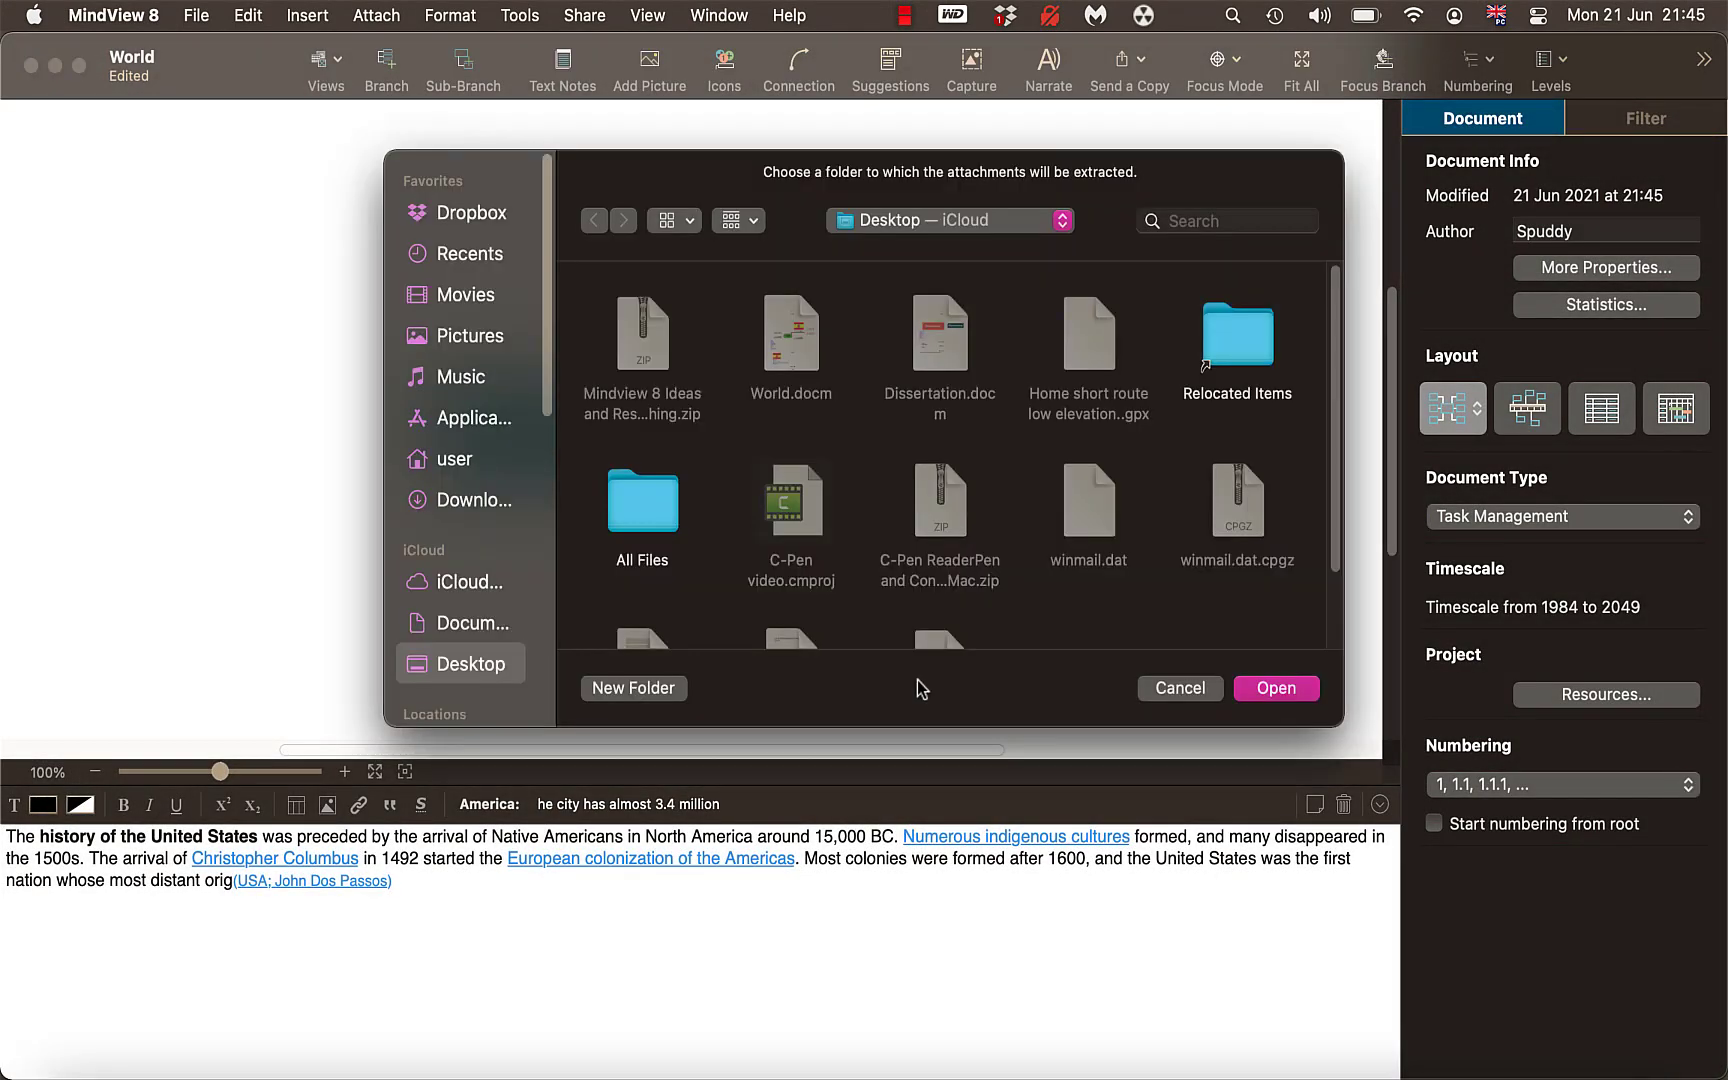
left_click(1270, 690)
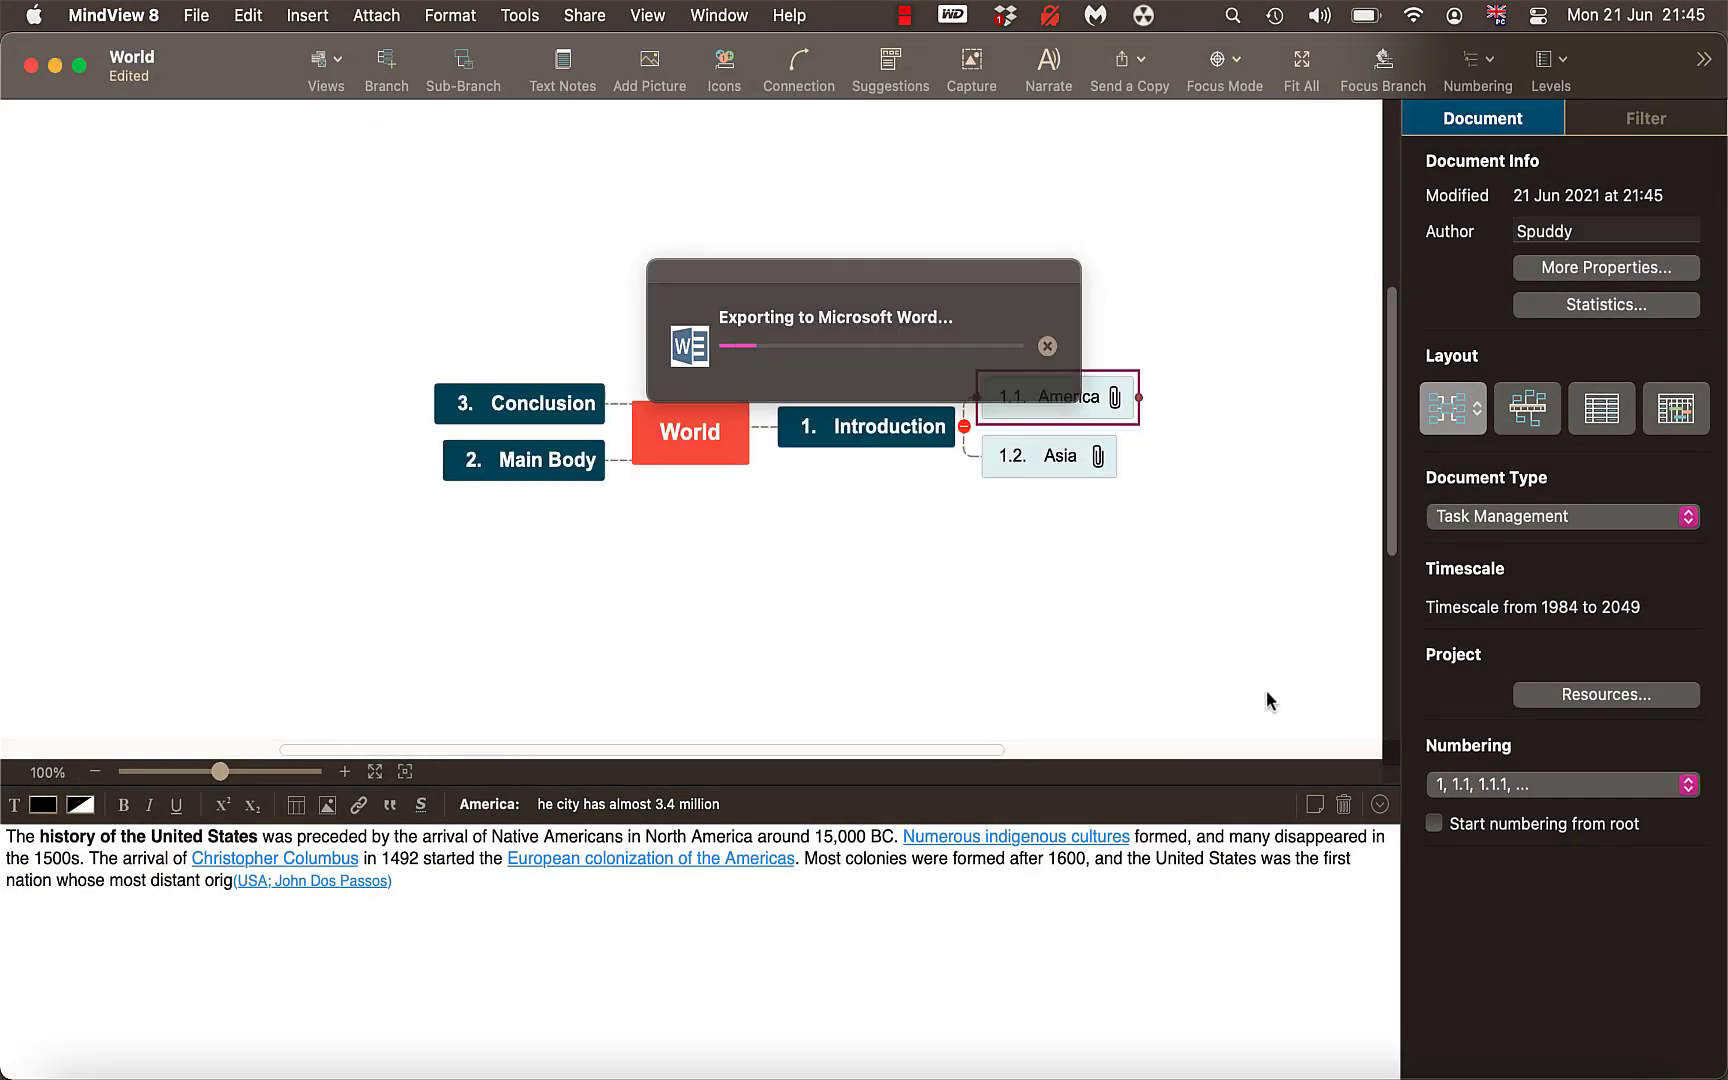
Open the exported document in Word with macros enabled, fields and table of contents updated
left_click(933, 498)
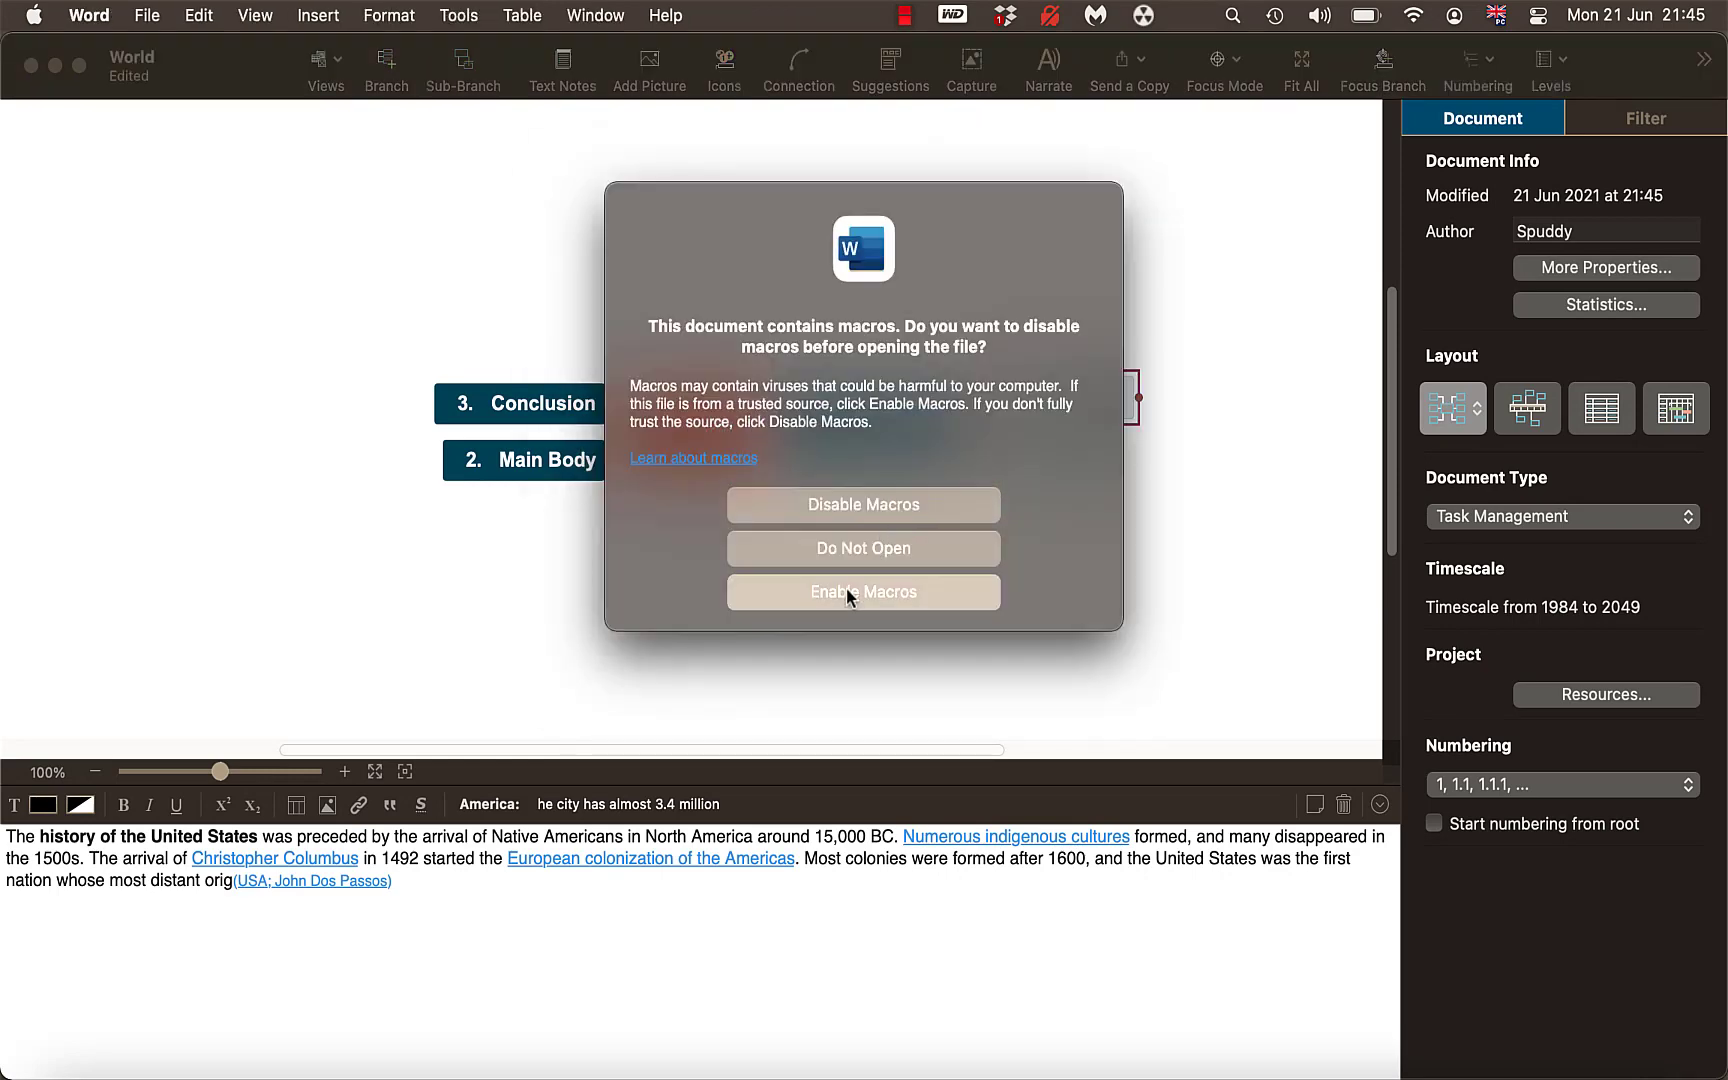
left_click(846, 590)
left_click(921, 468)
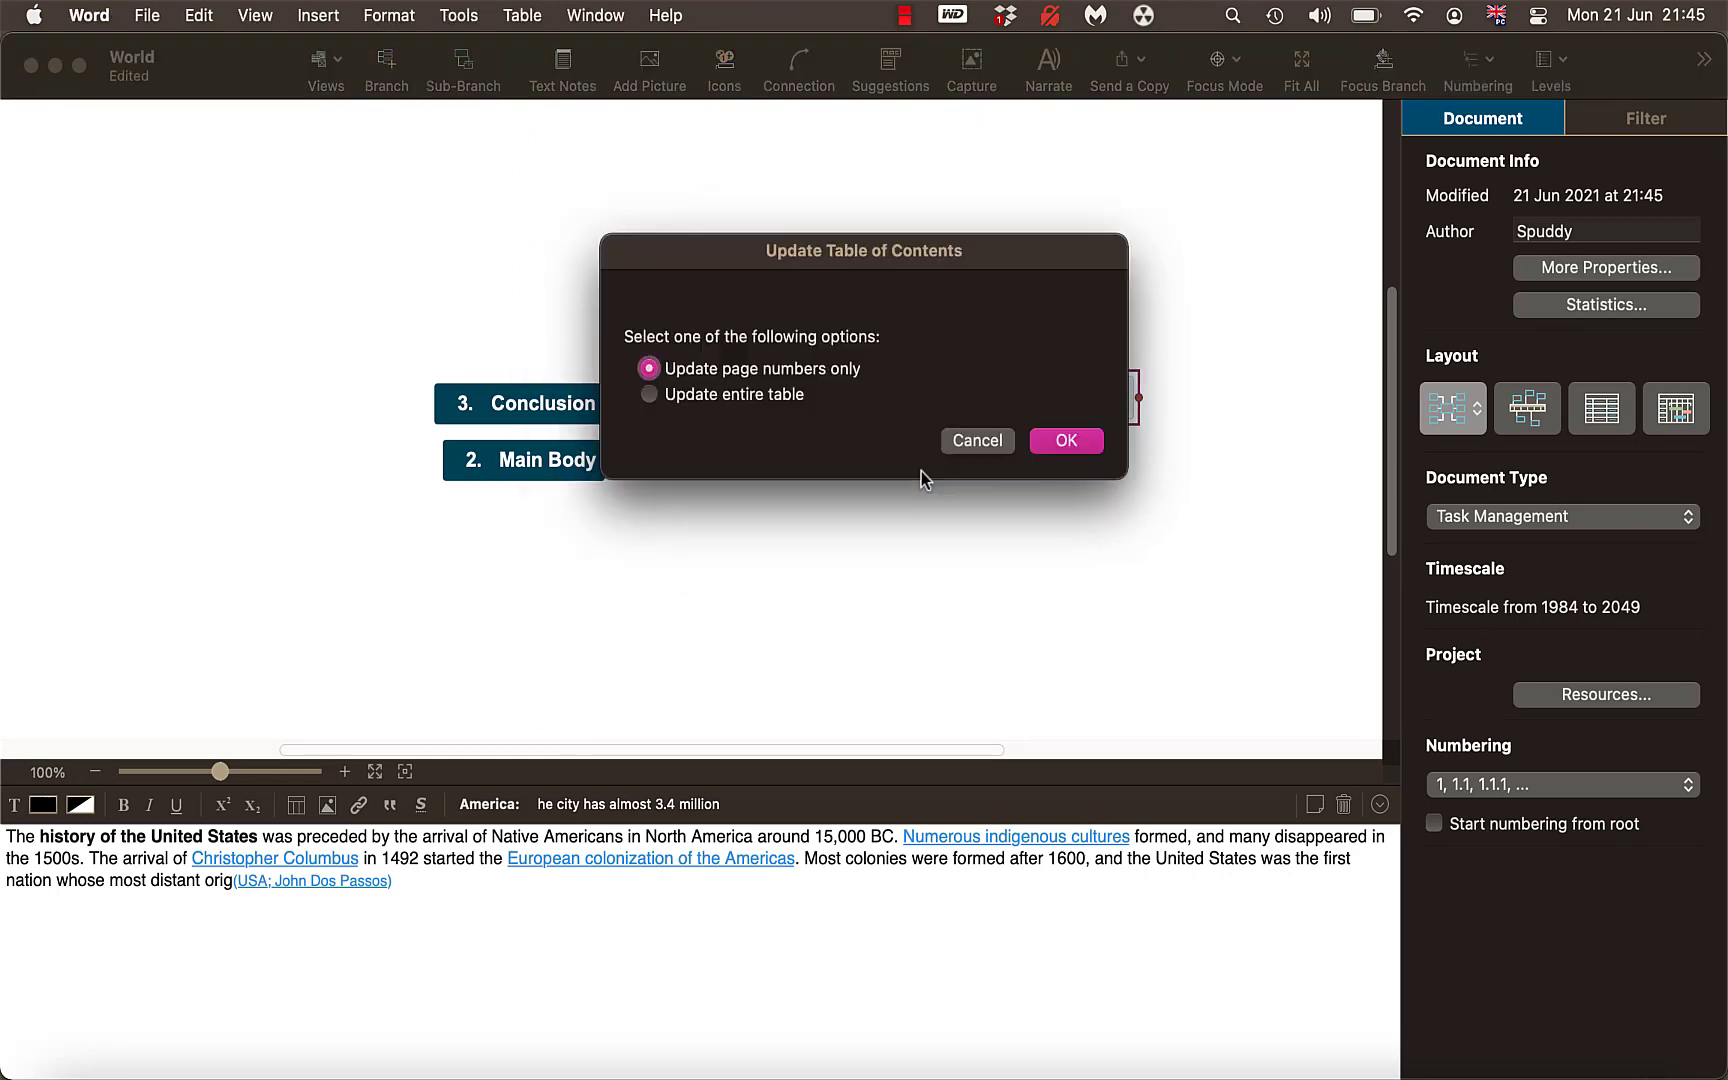
left_click(1062, 443)
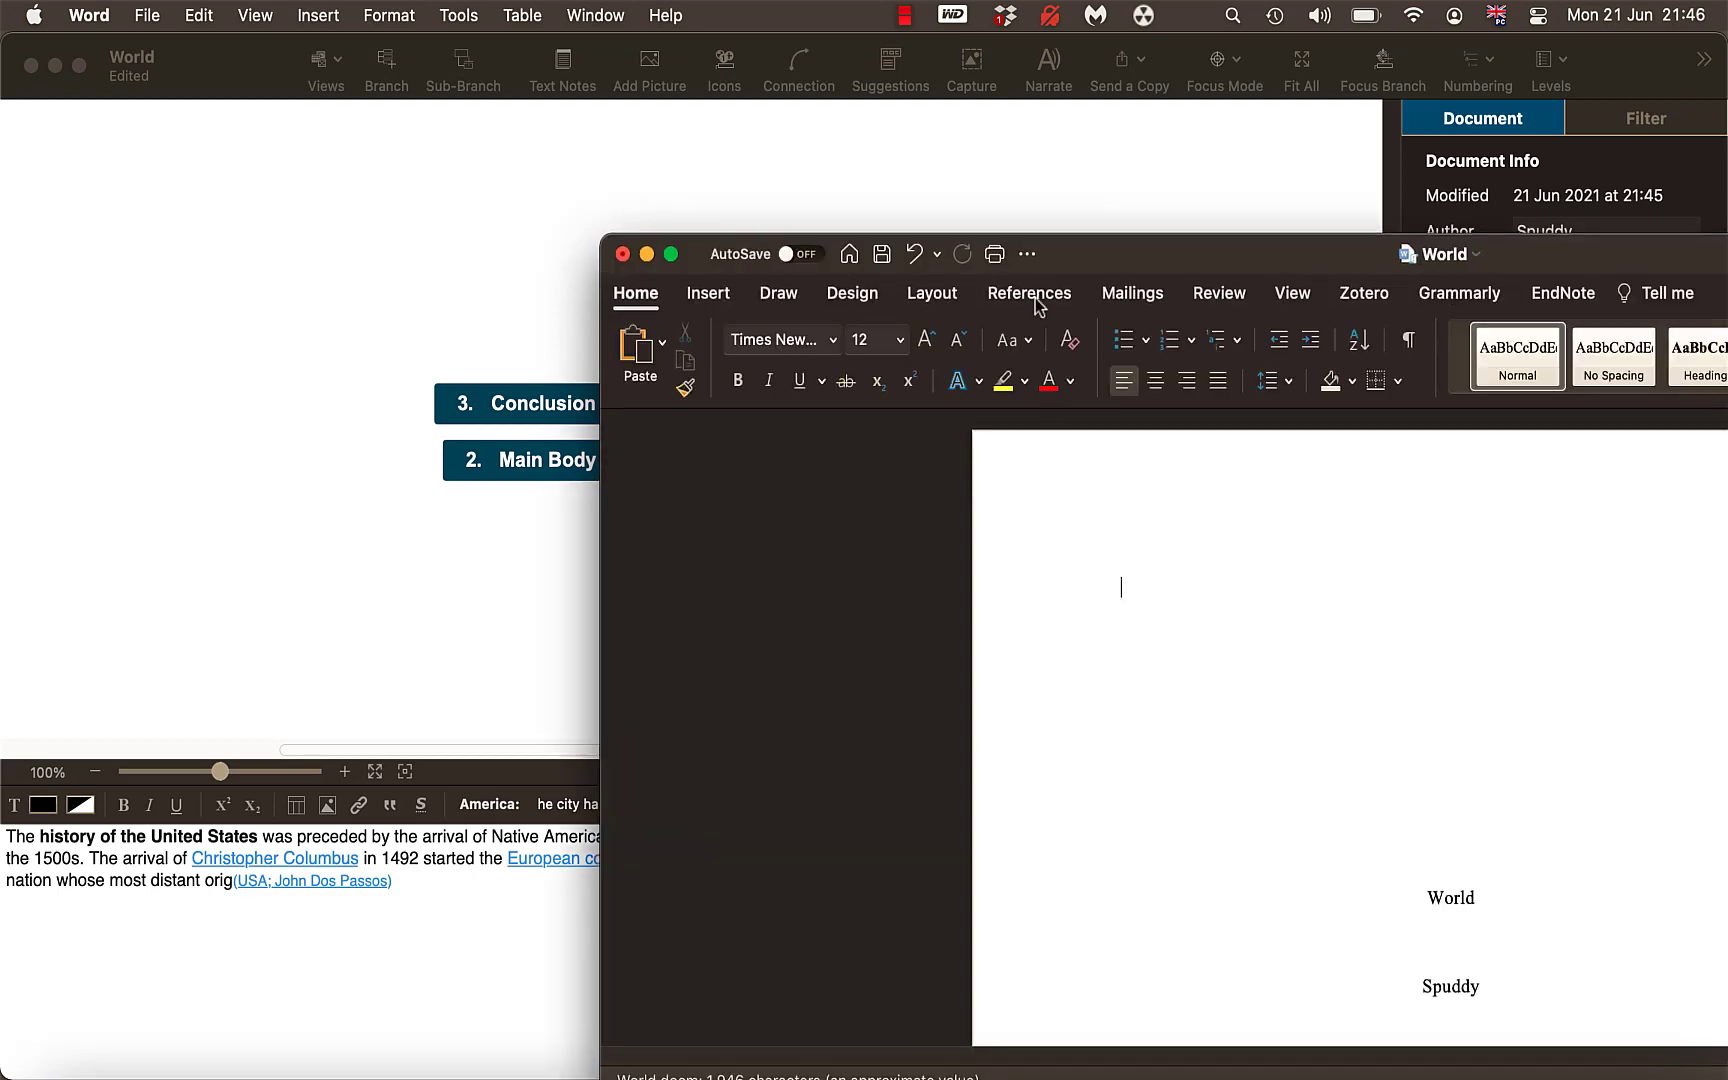
Maximize the Word window and scroll past the title page and contents to the Introduction
left_click(671, 255)
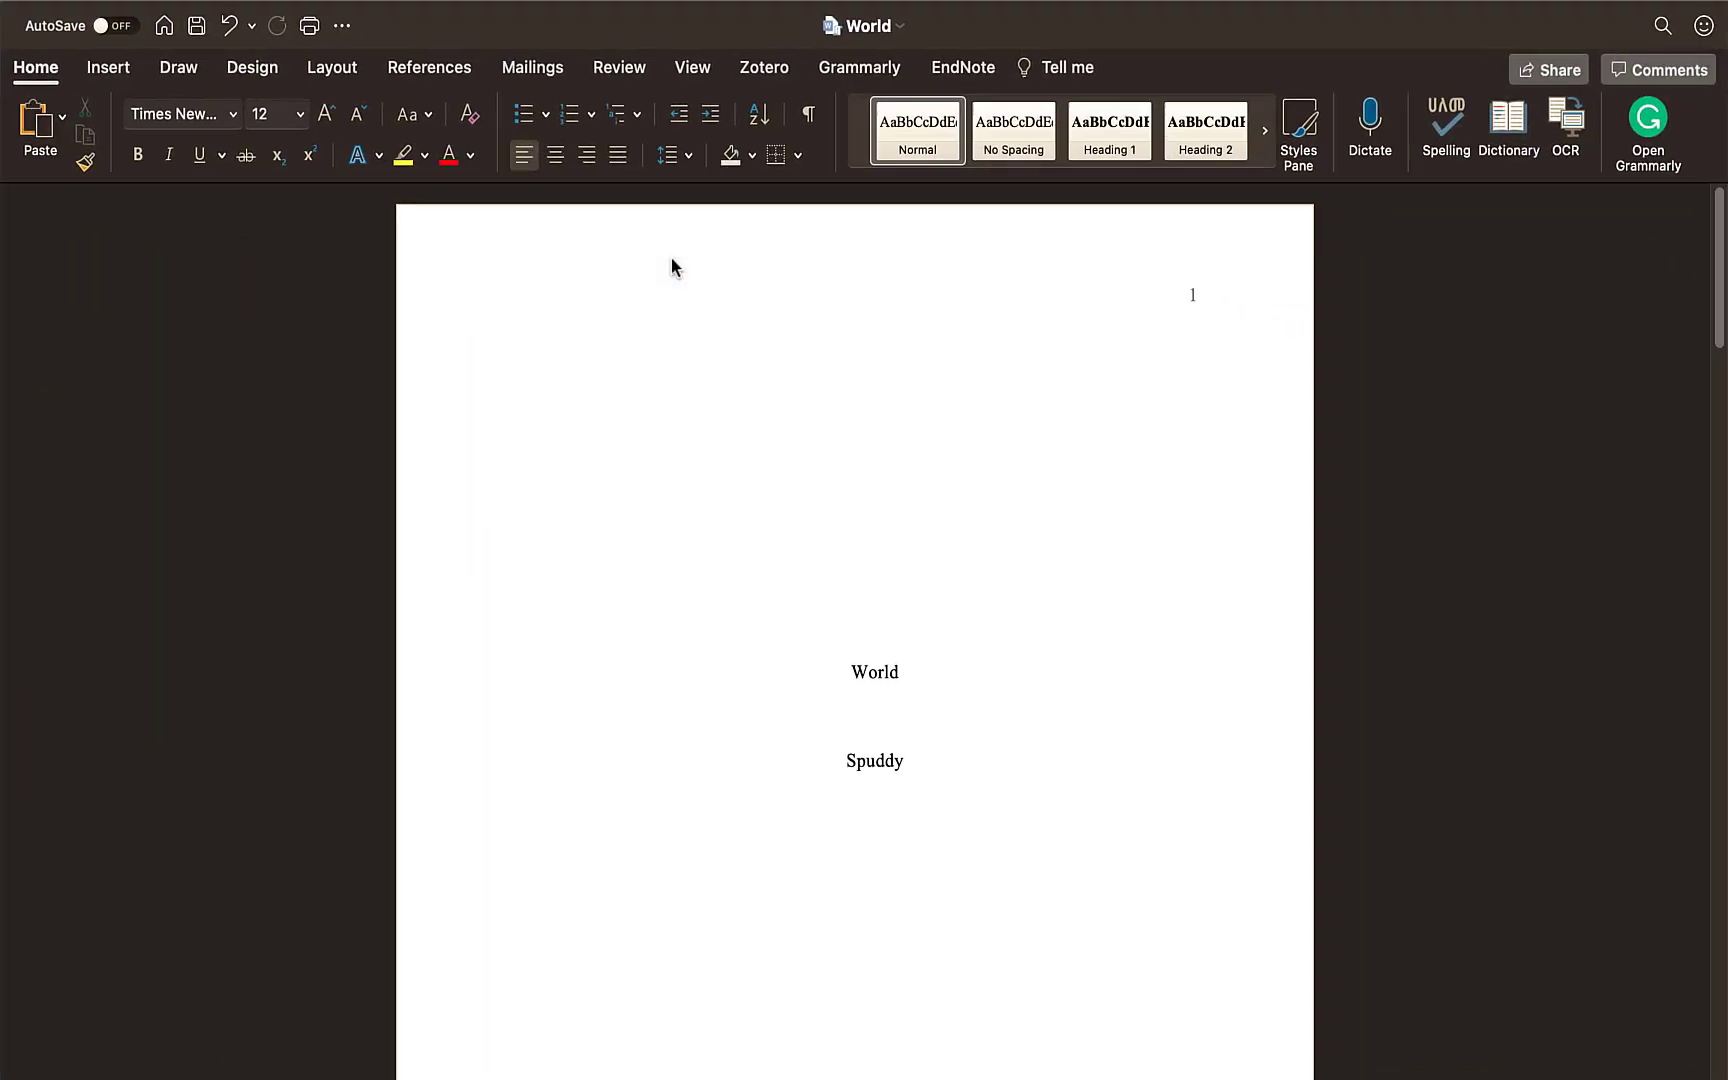
scroll(811, 521, "down", 10)
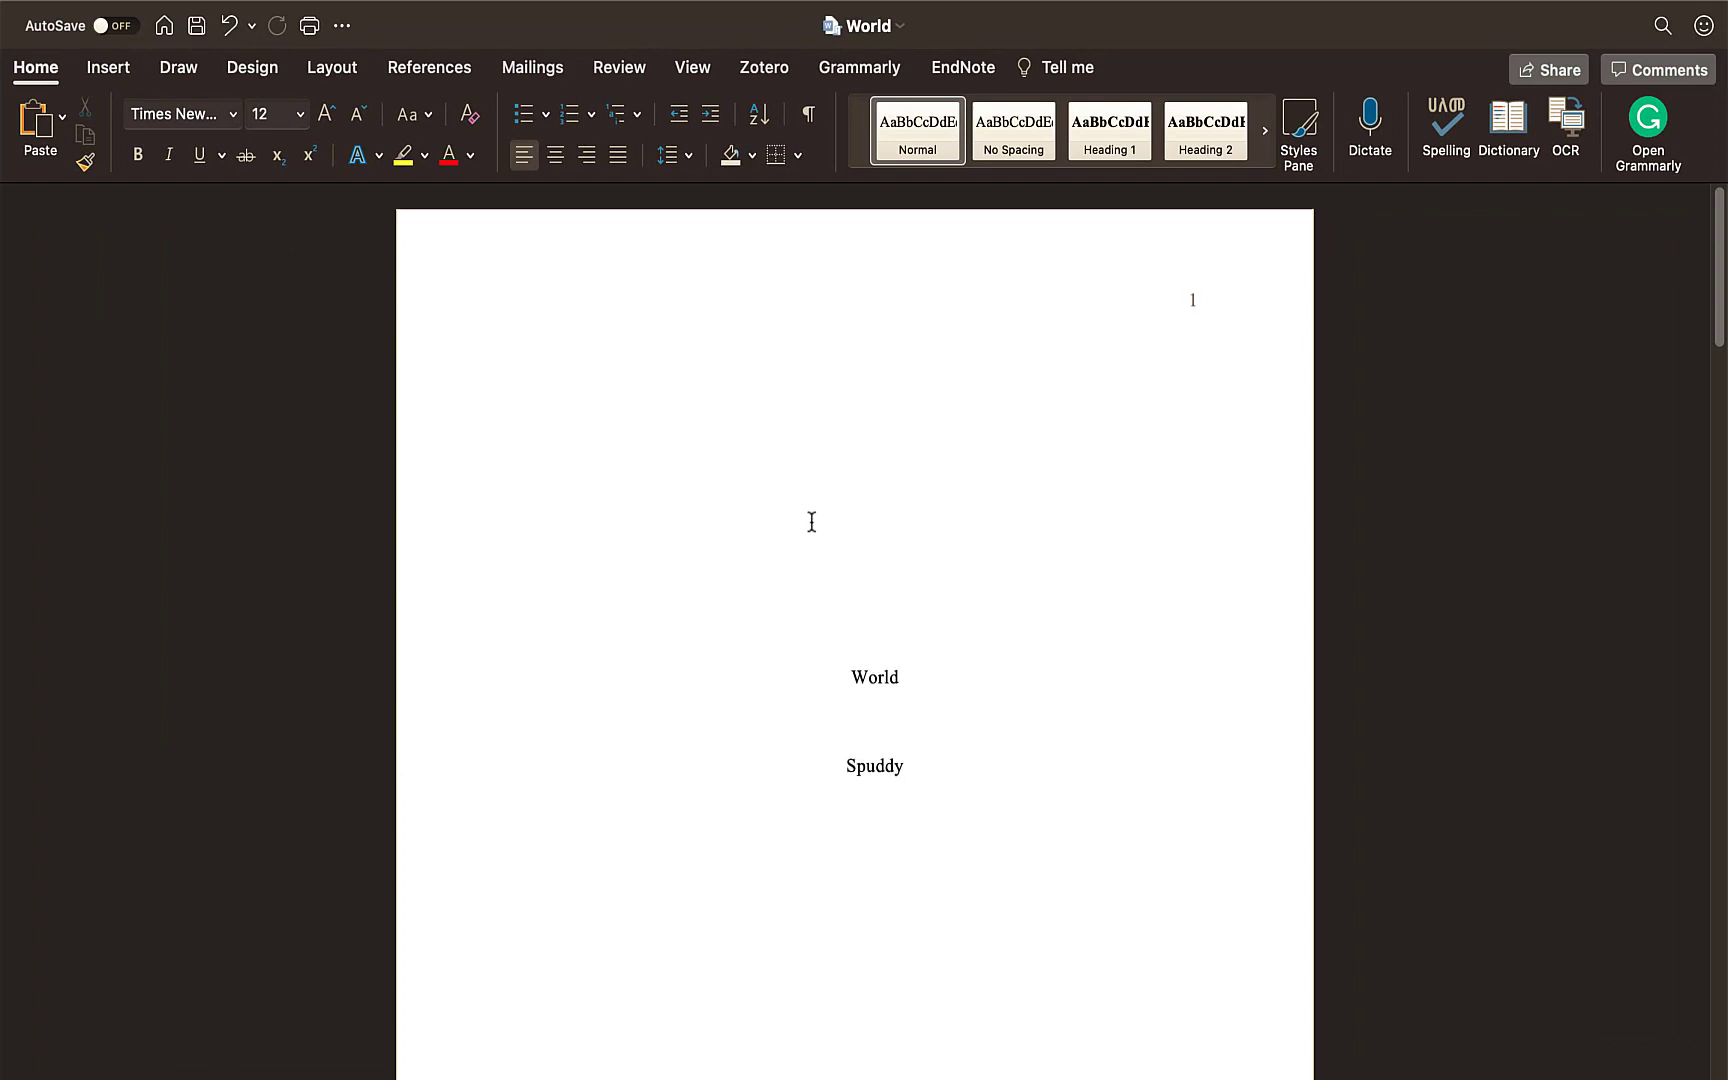
scroll(810, 528, "down", 2)
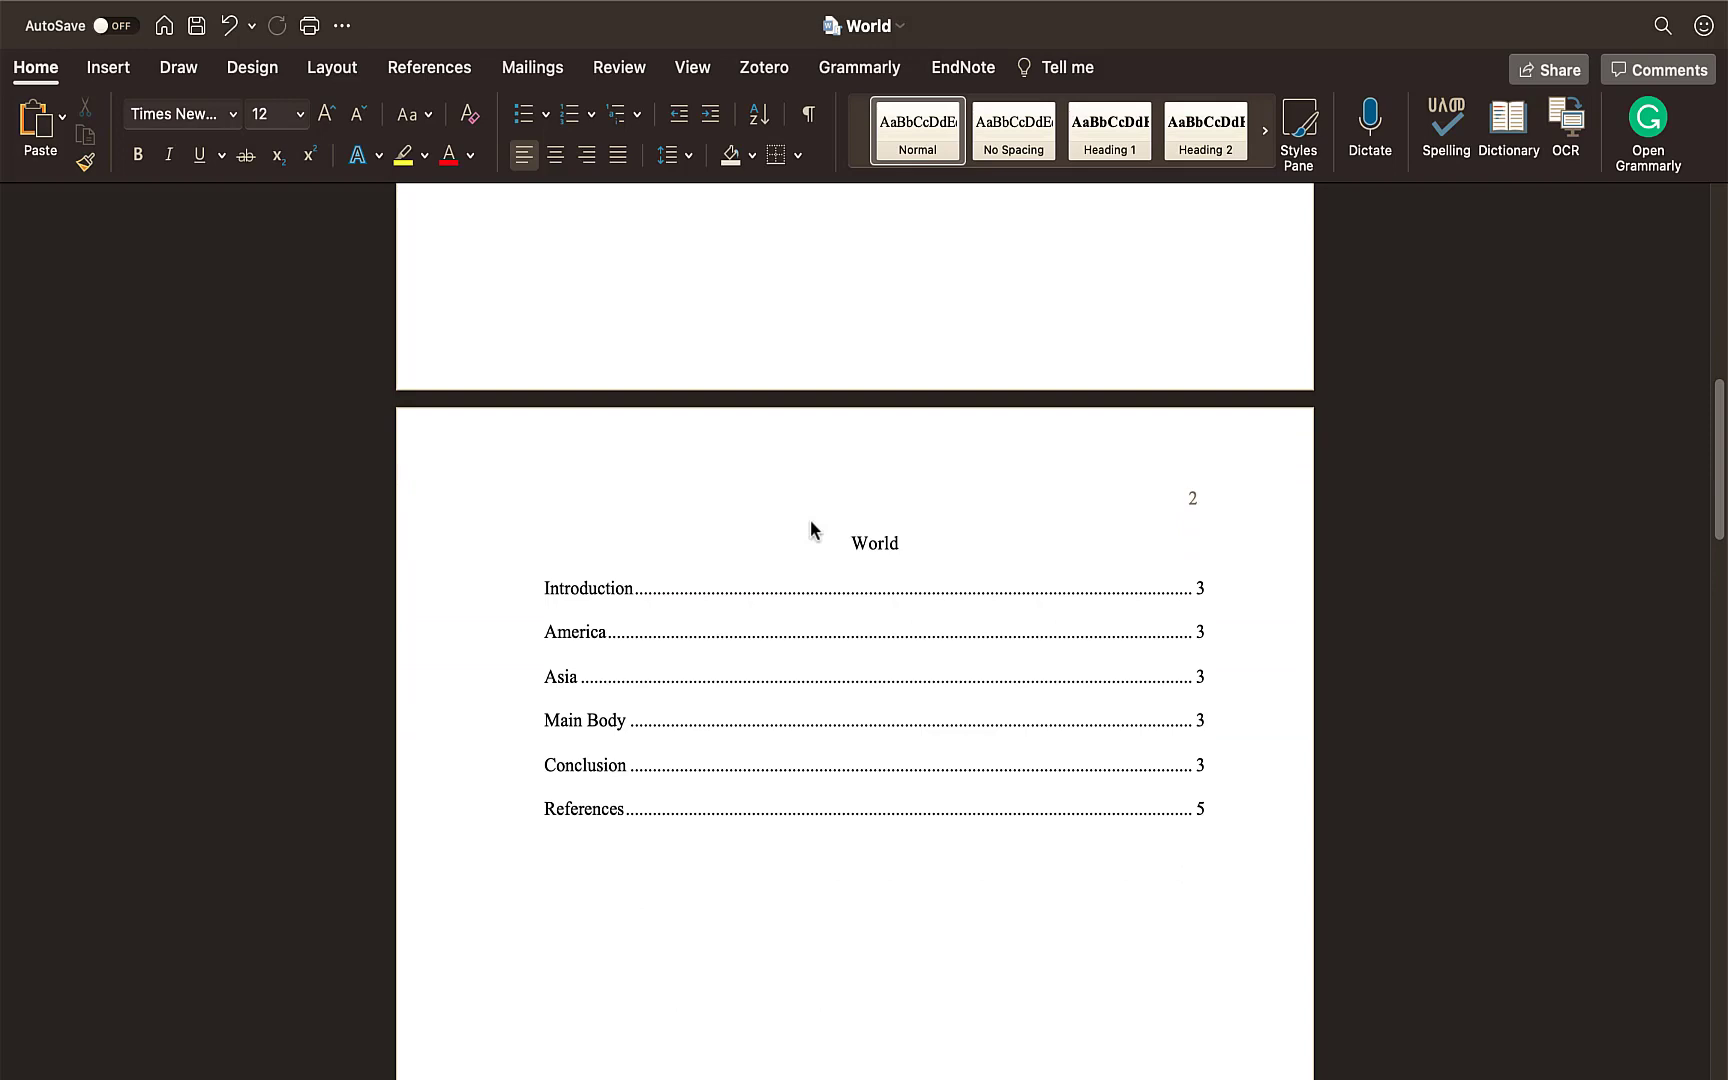
scroll(790, 698, "down", 13)
scroll(790, 698, "down", 5)
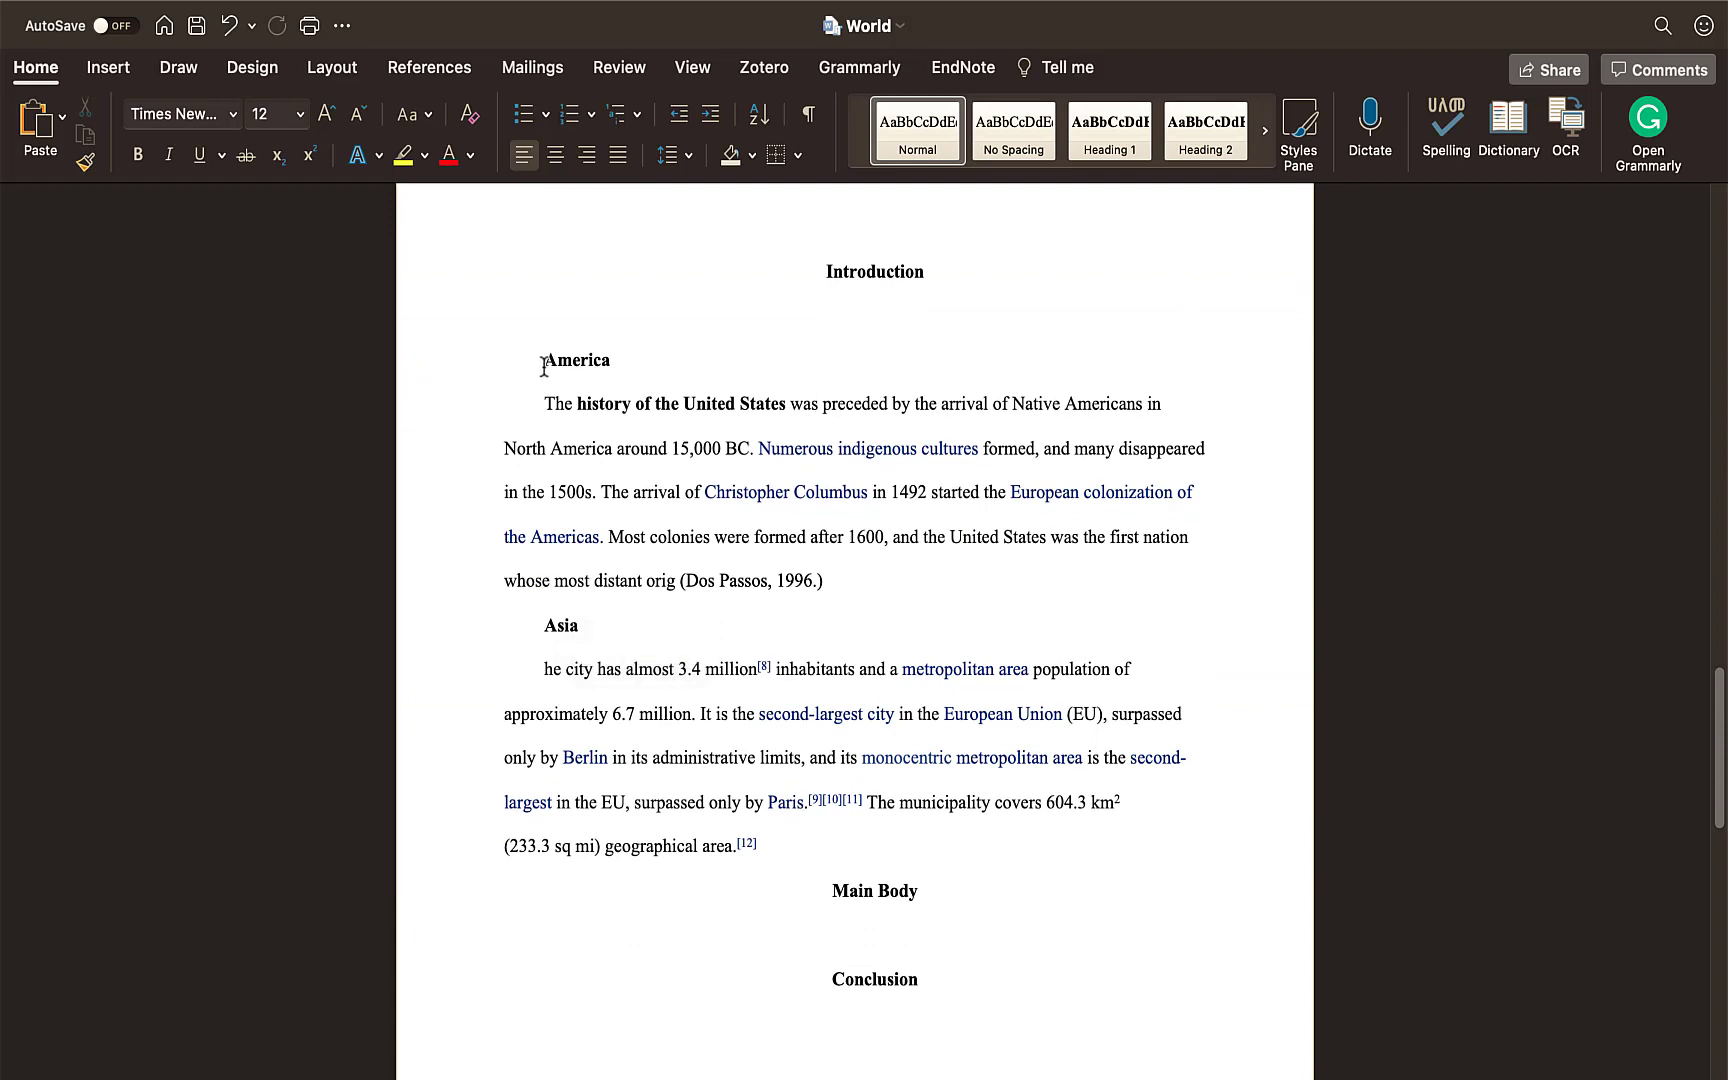
Delete the America and Asia subheading lines from the Introduction
left_click_drag(541, 362, 618, 368)
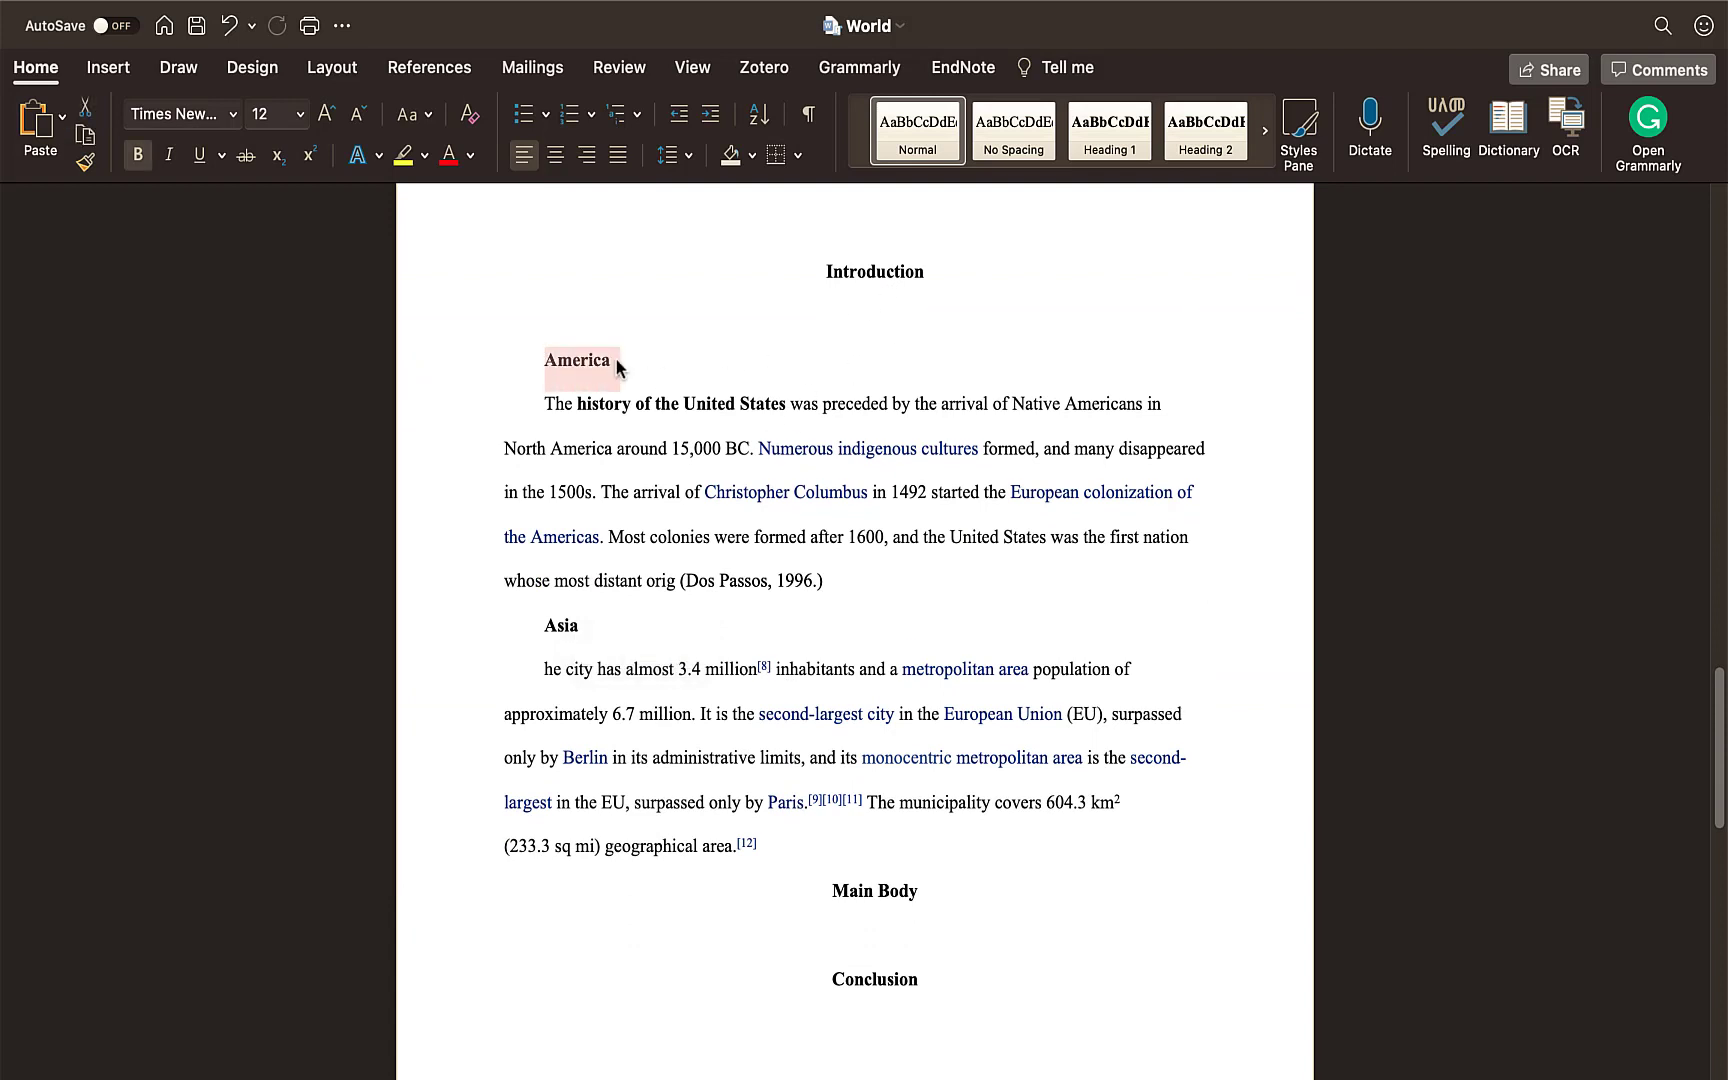
left_click_drag(546, 625, 588, 627)
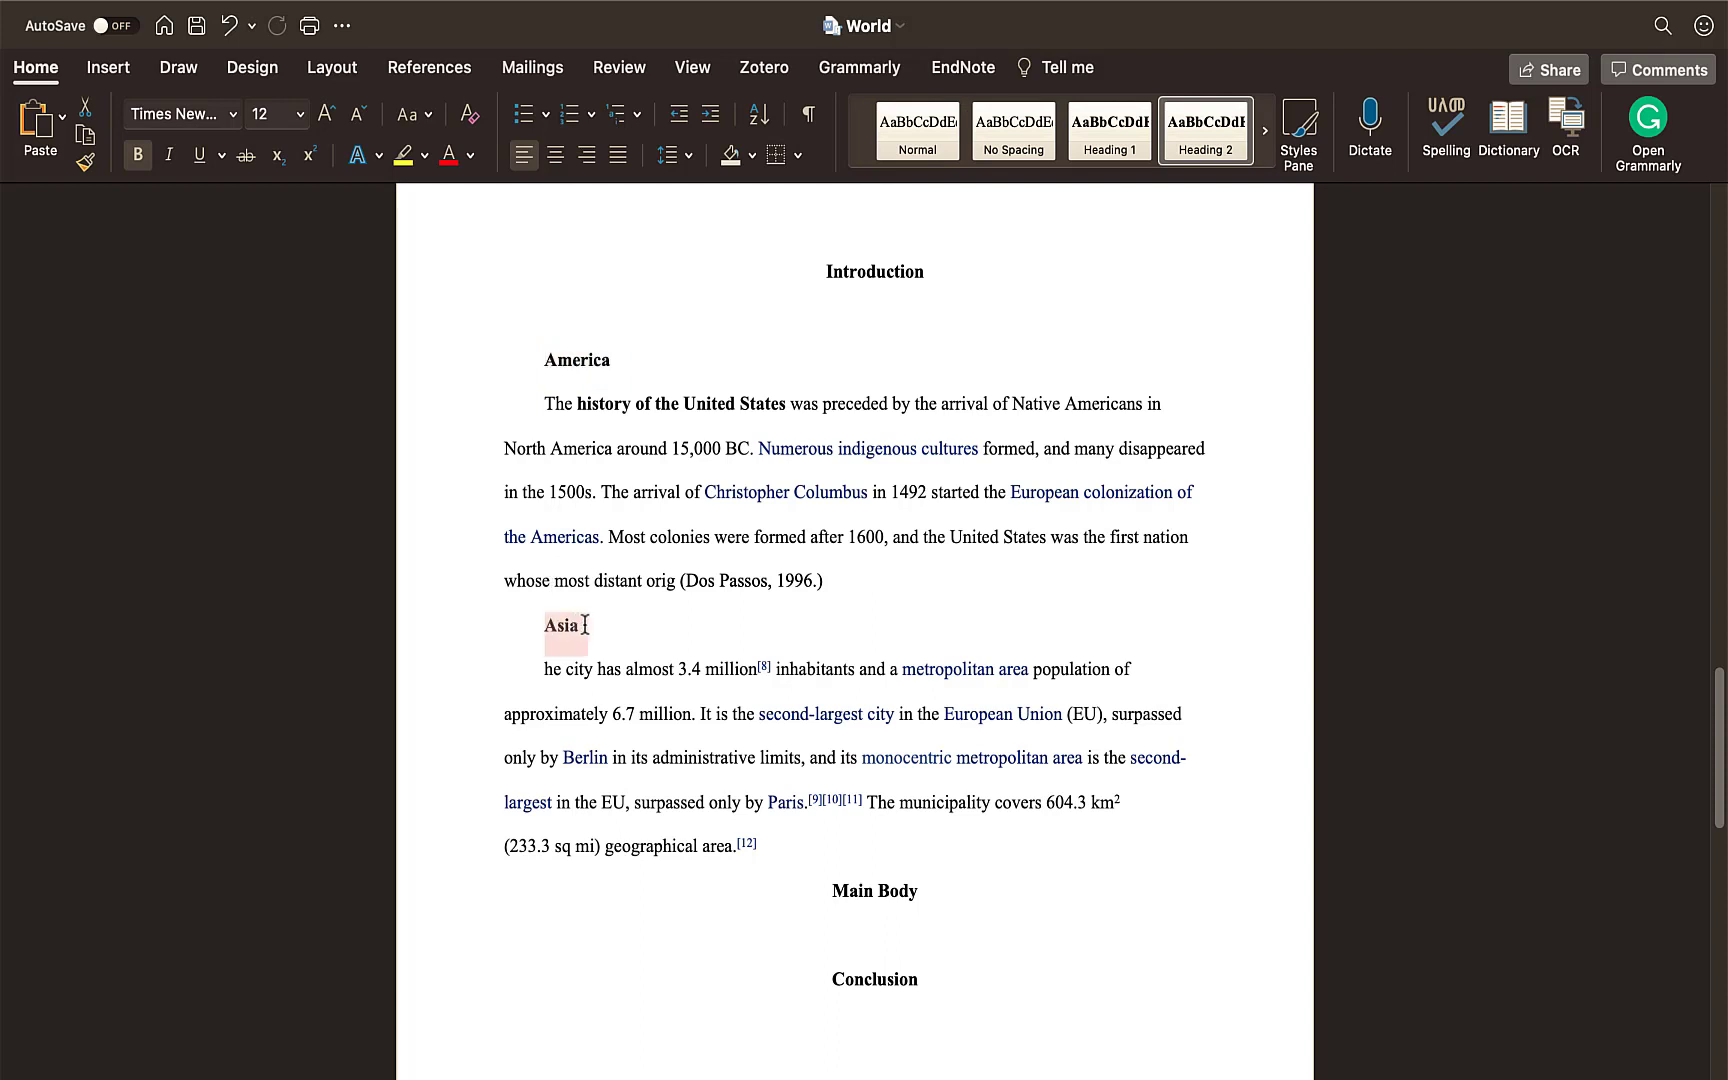
left_click_drag(619, 367, 538, 370)
key("Delete")
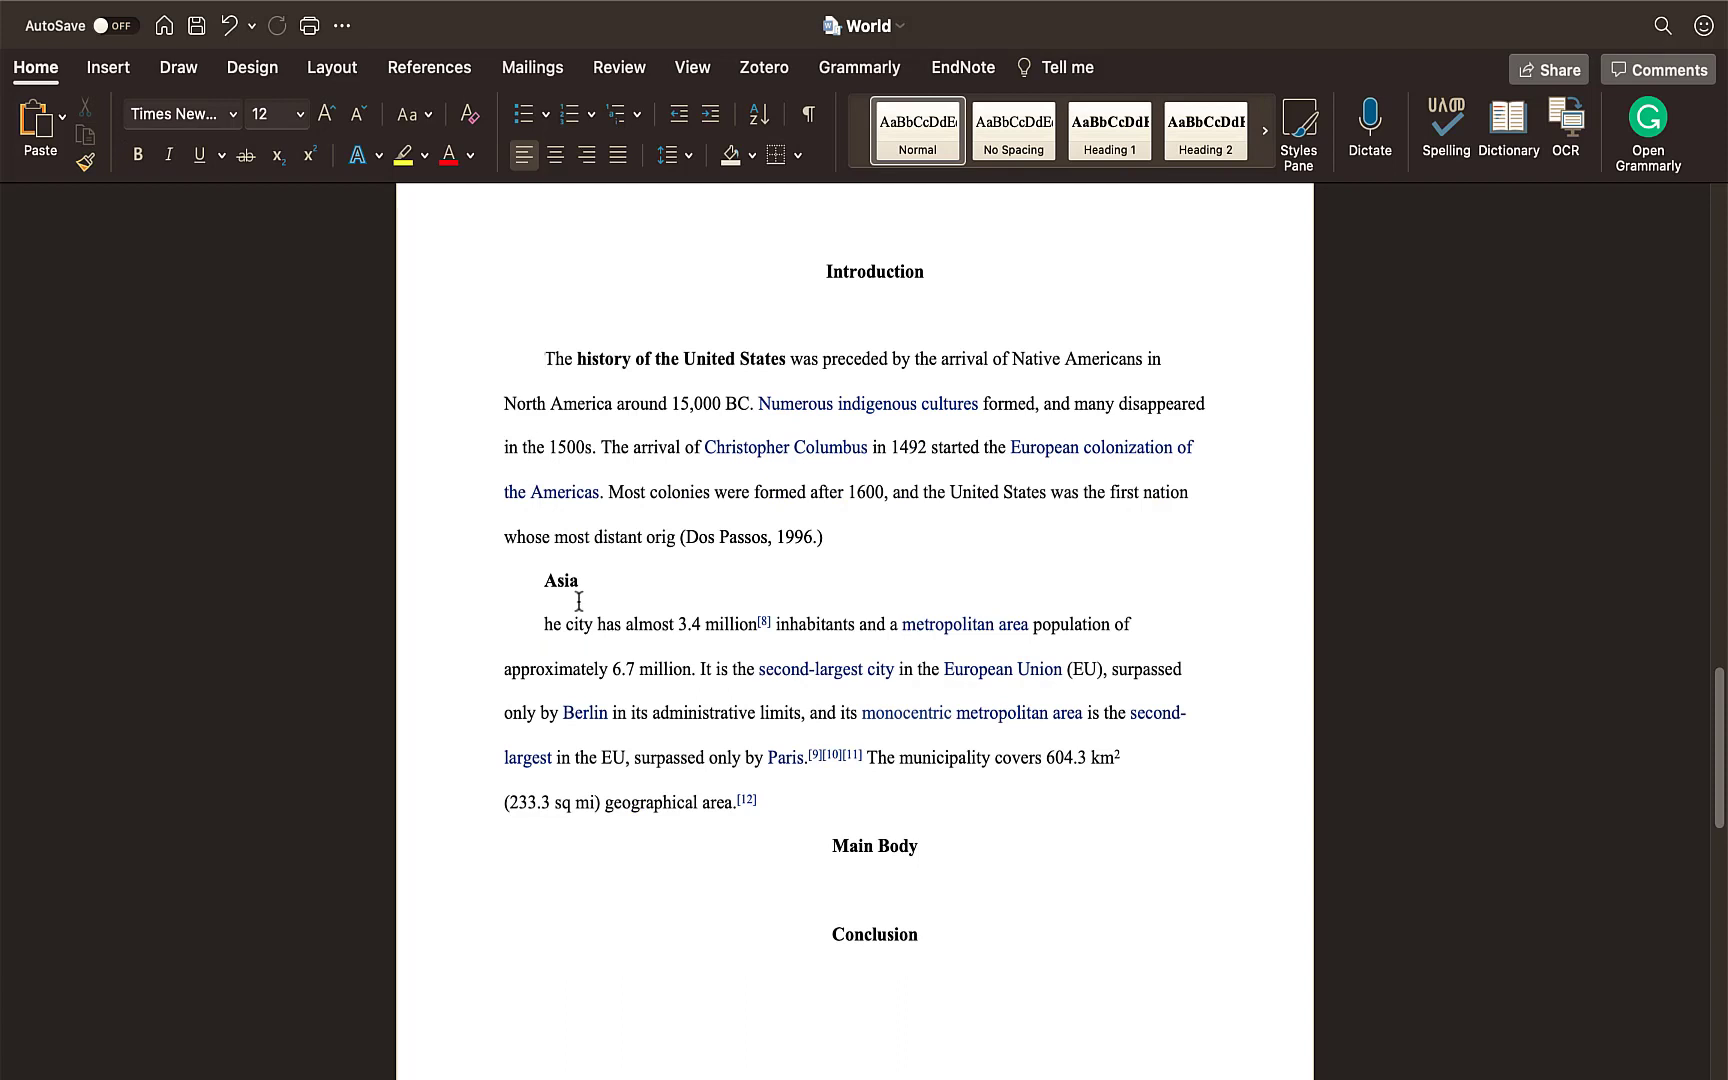
left_click_drag(588, 582, 546, 583)
key("Delete")
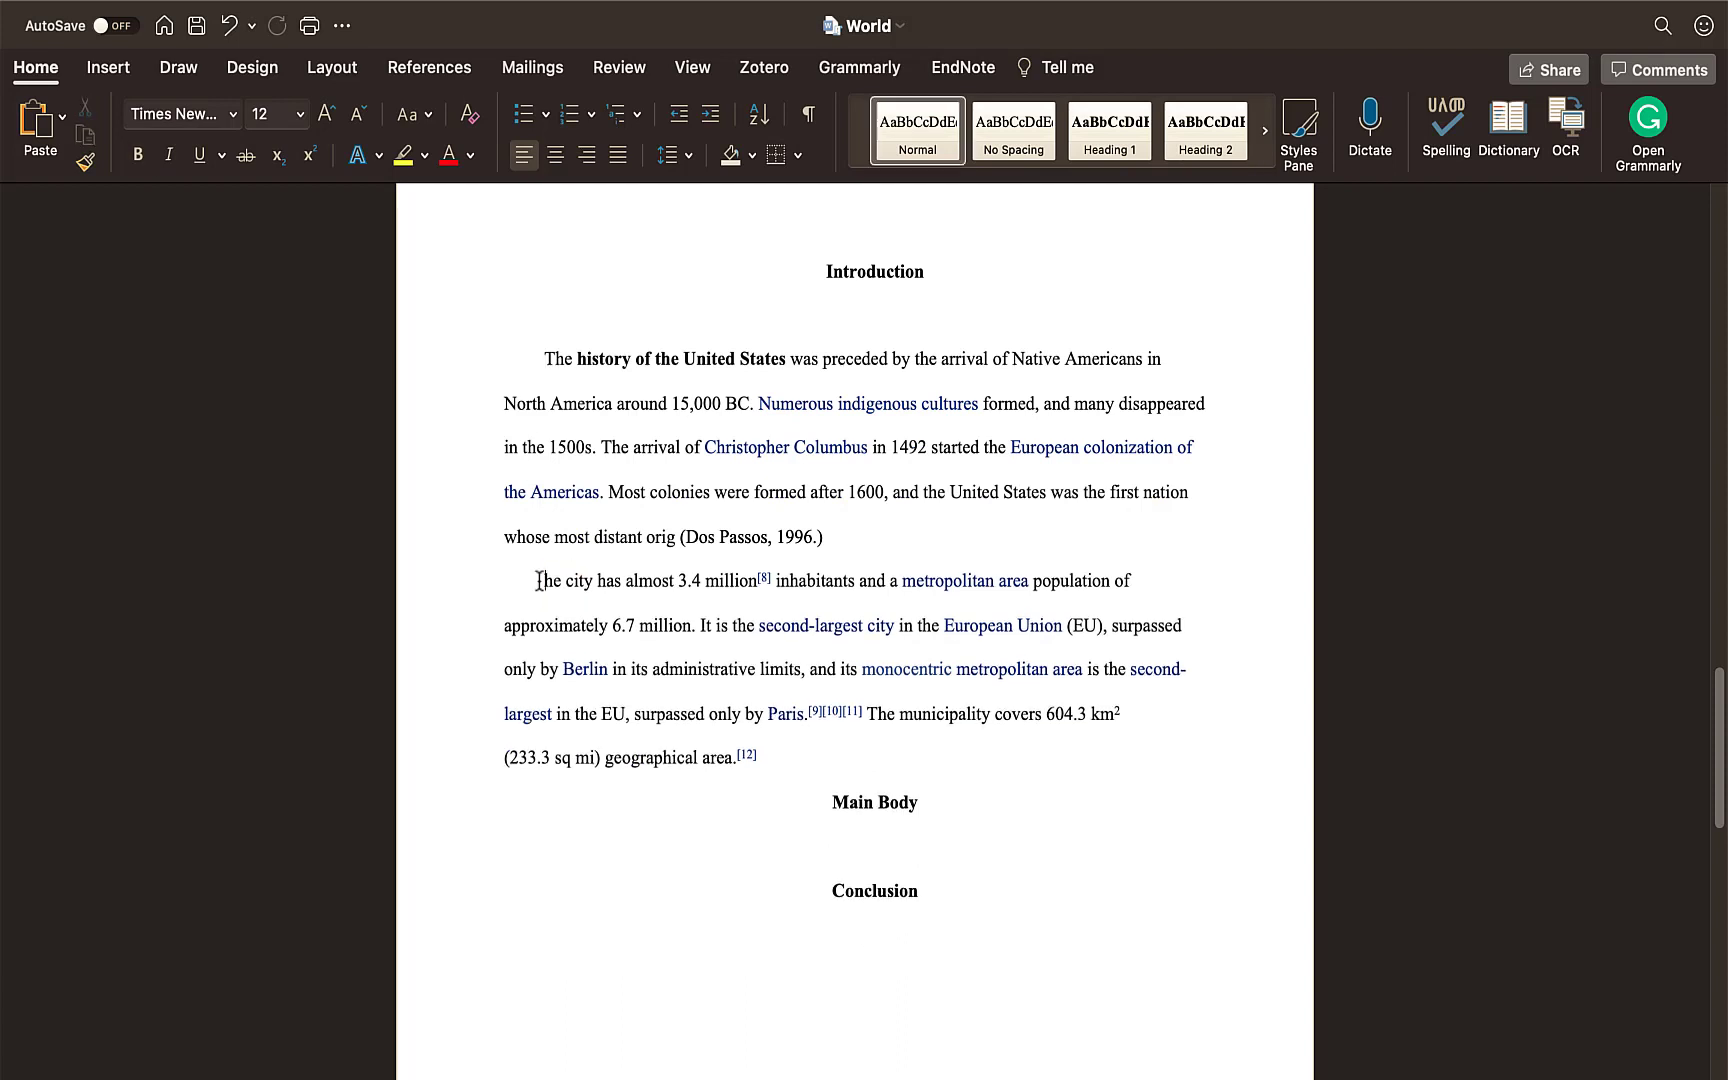
key("Delete")
Check the 1996 citation in the America paragraph and scroll down to References
left_click(755, 541)
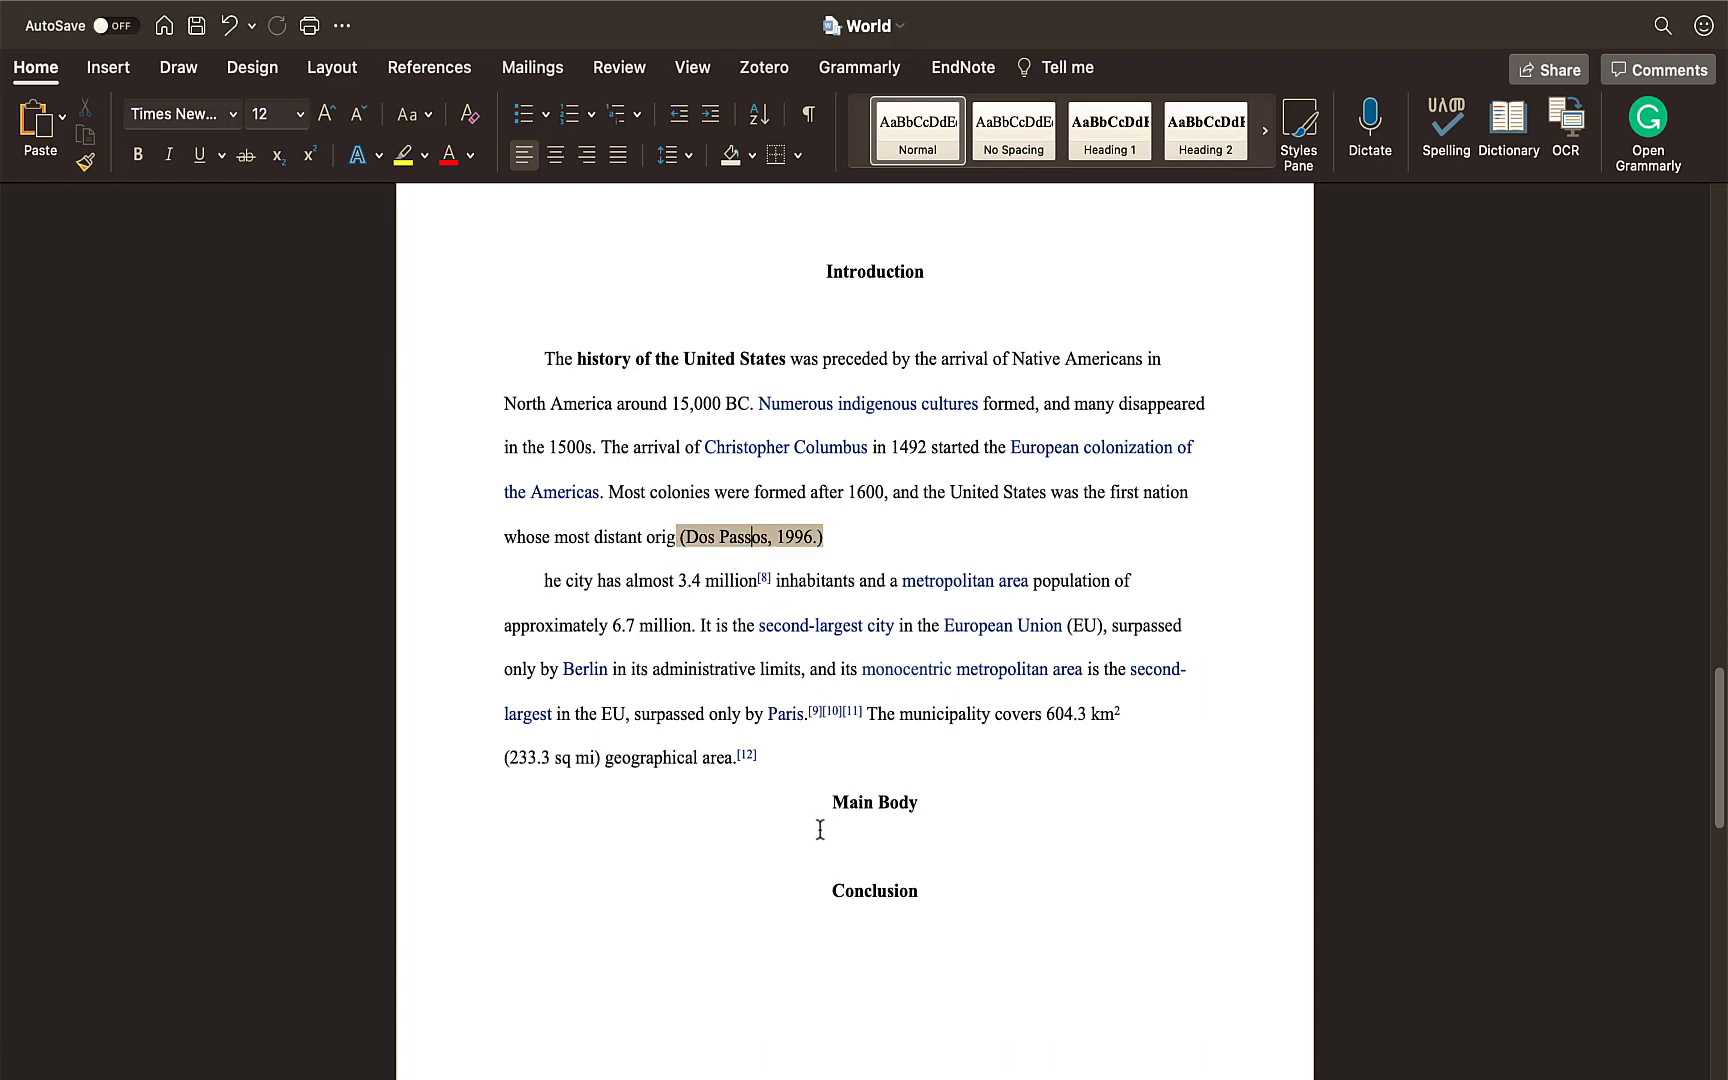
scroll(818, 829, "down", 10)
scroll(819, 829, "down", 1)
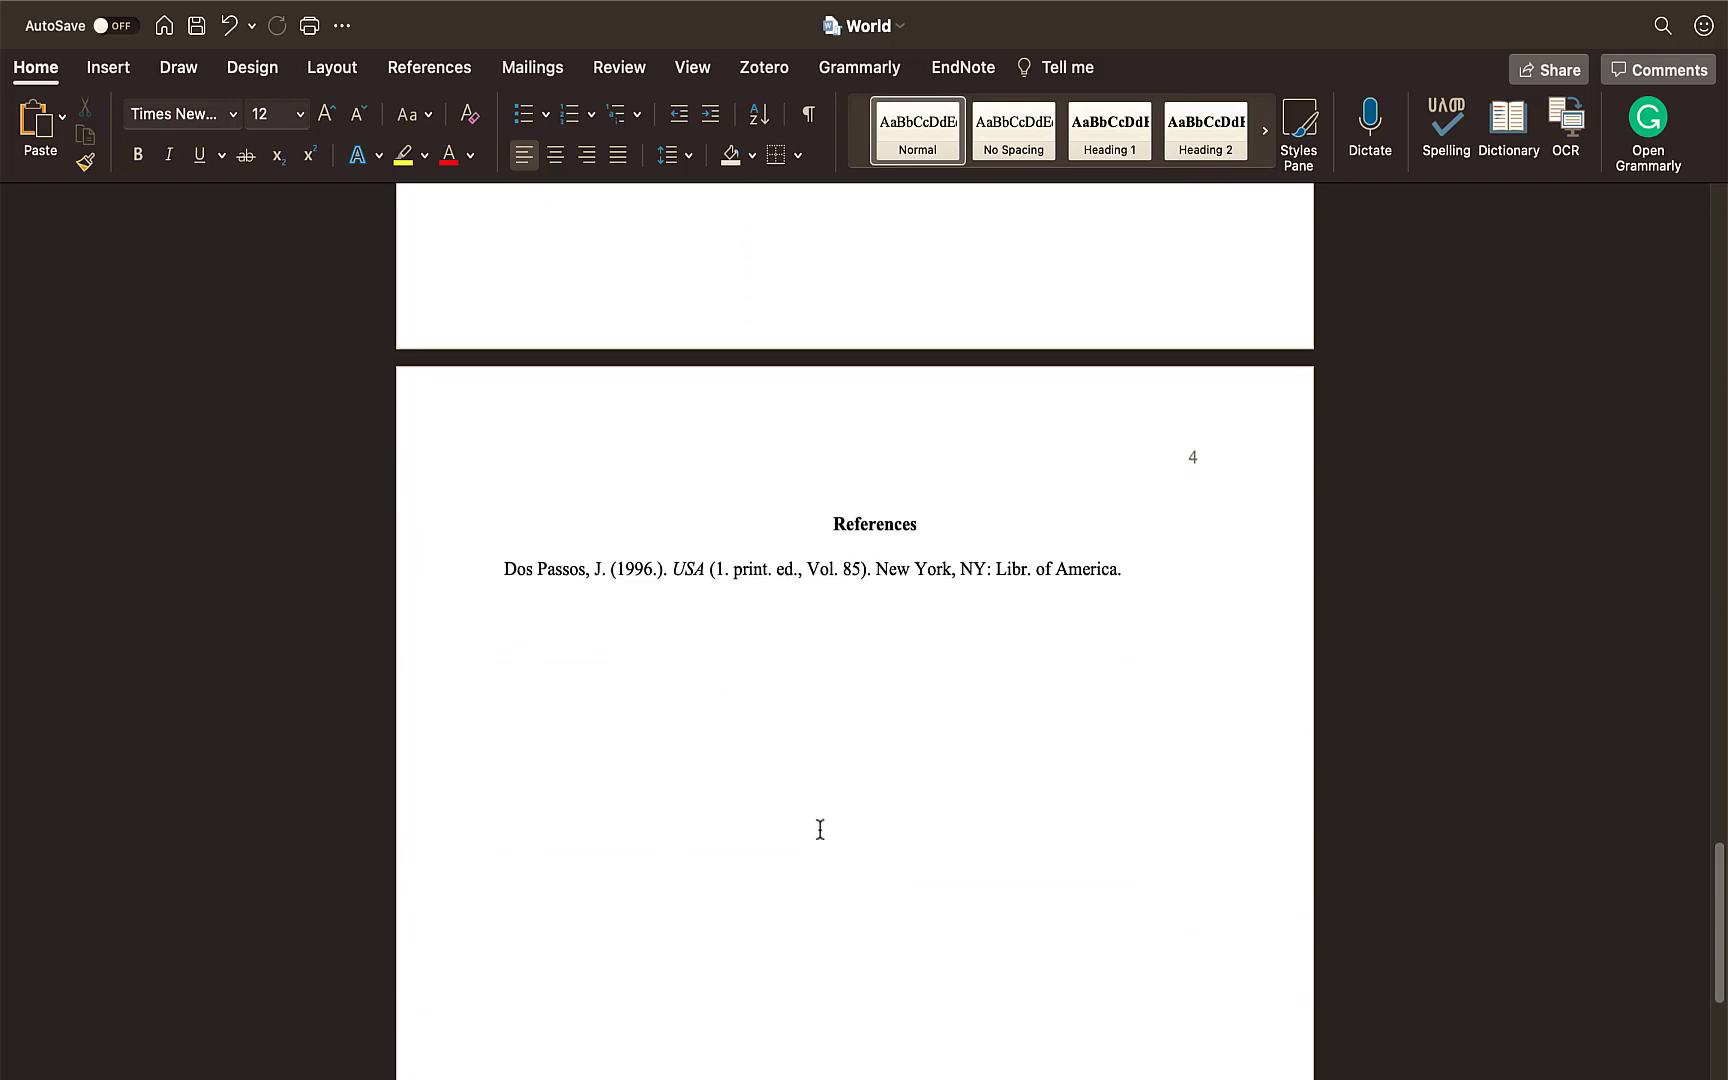